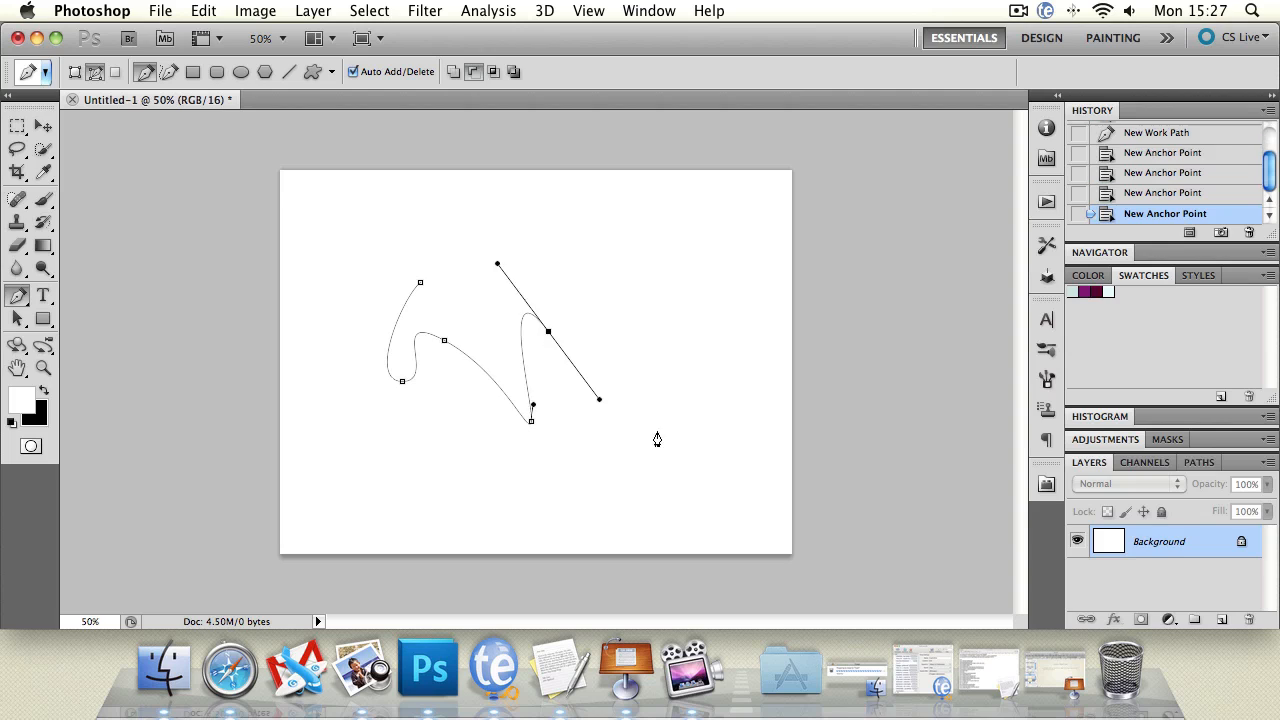
Extend the curved work path with more straight and curved anchor points looping across the canvas
left_click_drag(504, 327, 499, 334)
left_click_drag(452, 396, 377, 354)
left_click_drag(381, 333, 331, 300)
left_click(325, 332)
left_click(442, 332)
left_click_drag(592, 295, 604, 292)
left_click_drag(631, 234, 603, 213)
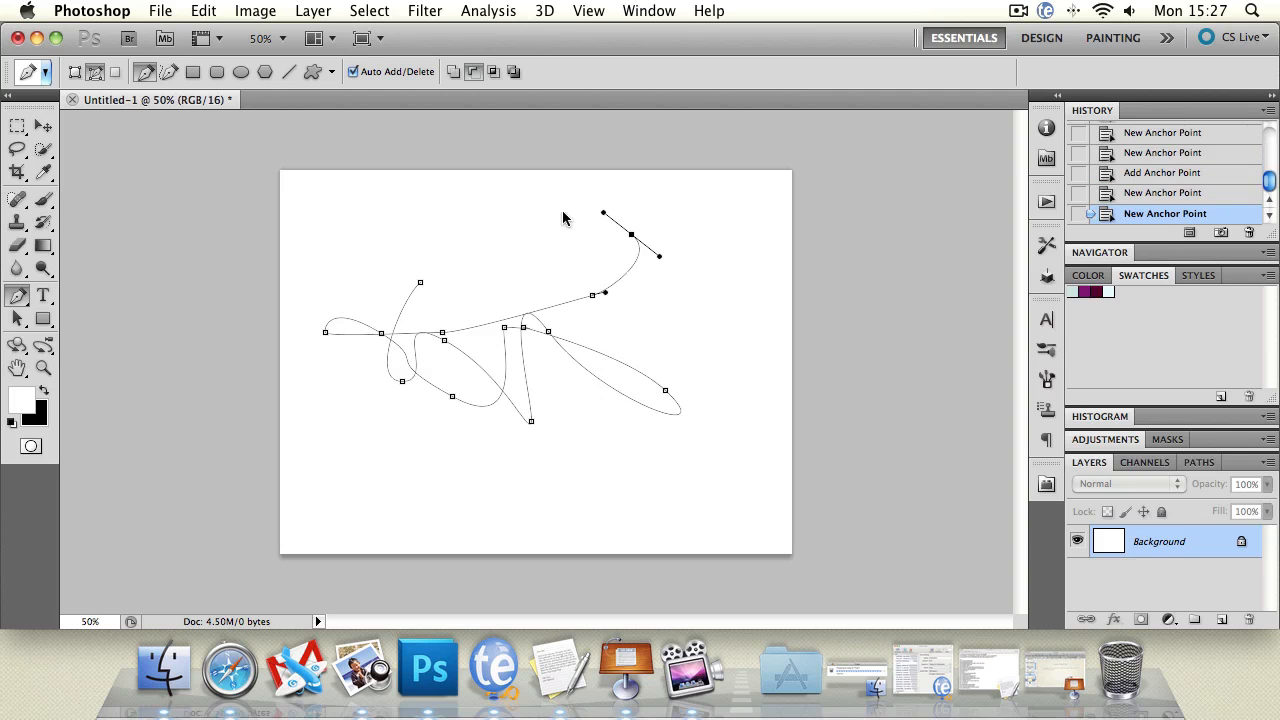
Undo every anchor point and the work path itself, back to the blank new document
left_click(43, 126)
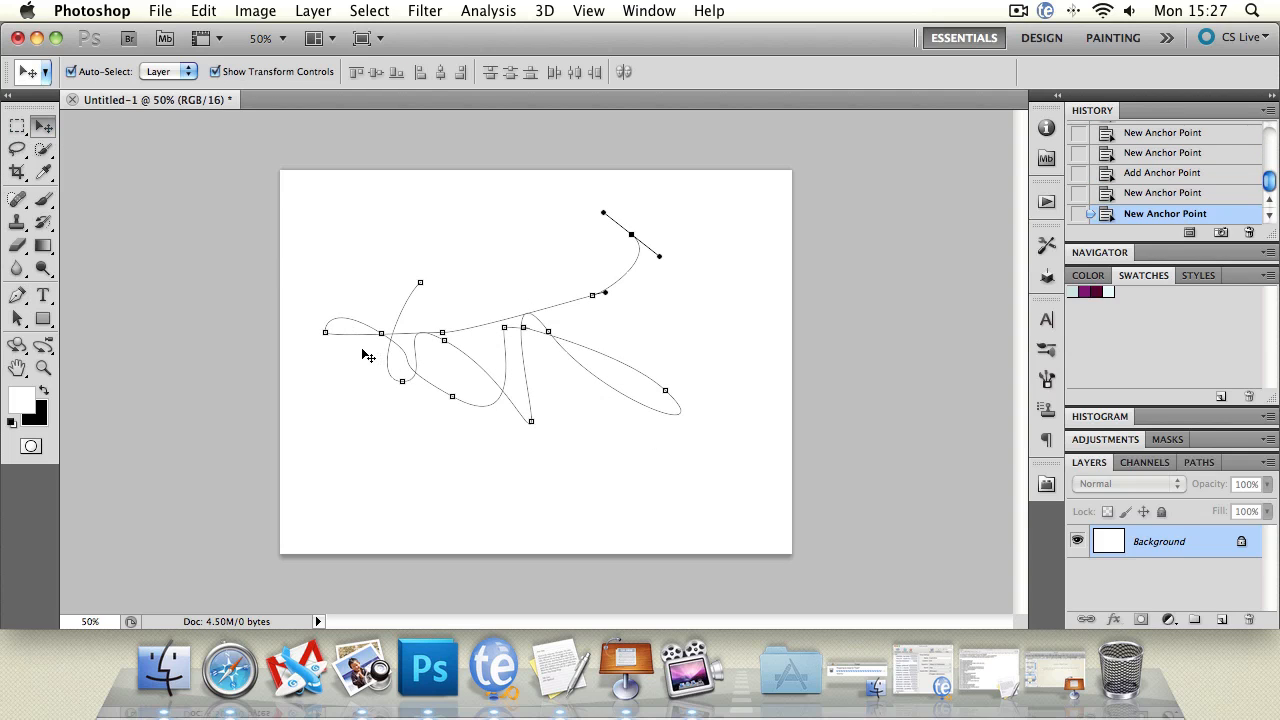
key("ctrl+alt+z")
key("ctrl+alt+z")
key("ctrl+alt+z")
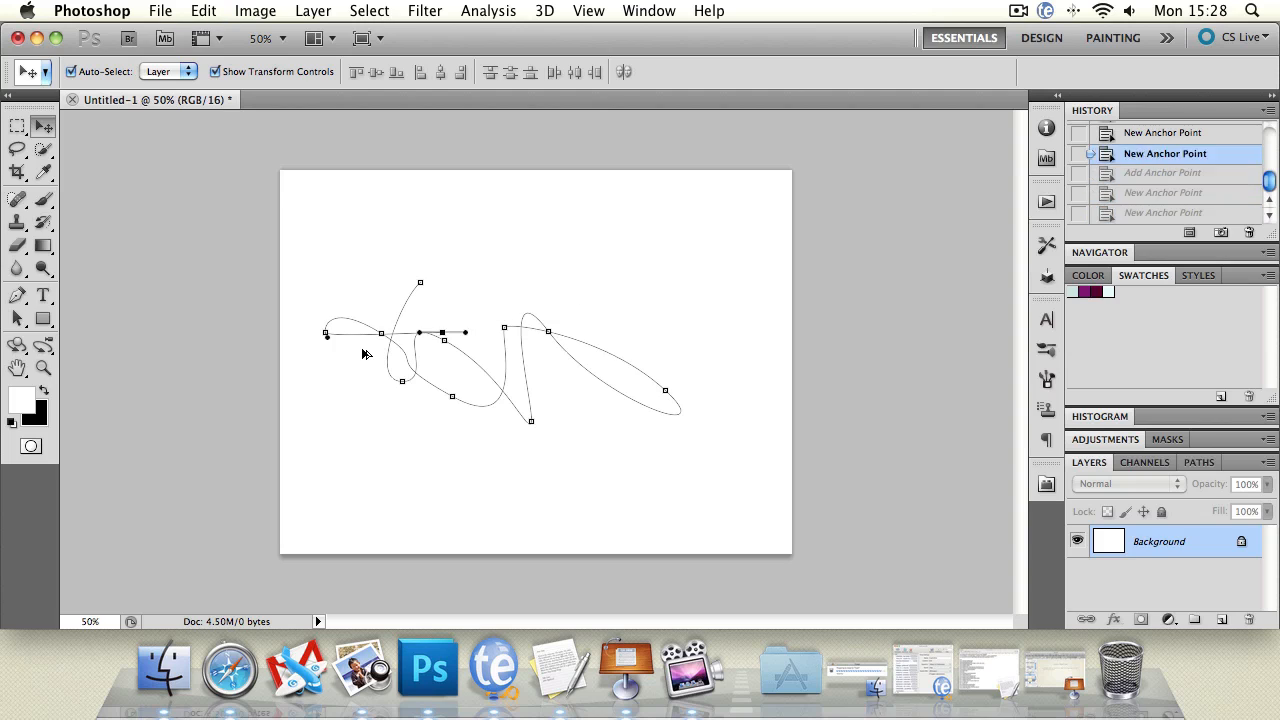
key("ctrl+alt+z")
key("ctrl+alt+z")
key("ctrl+alt+z")
key("ctrl+alt+z")
key("ctrl+alt+z")
key("ctrl+alt+z")
key("ctrl+alt+z")
key("ctrl+alt+z")
key("ctrl+alt+z")
key("ctrl+alt+z")
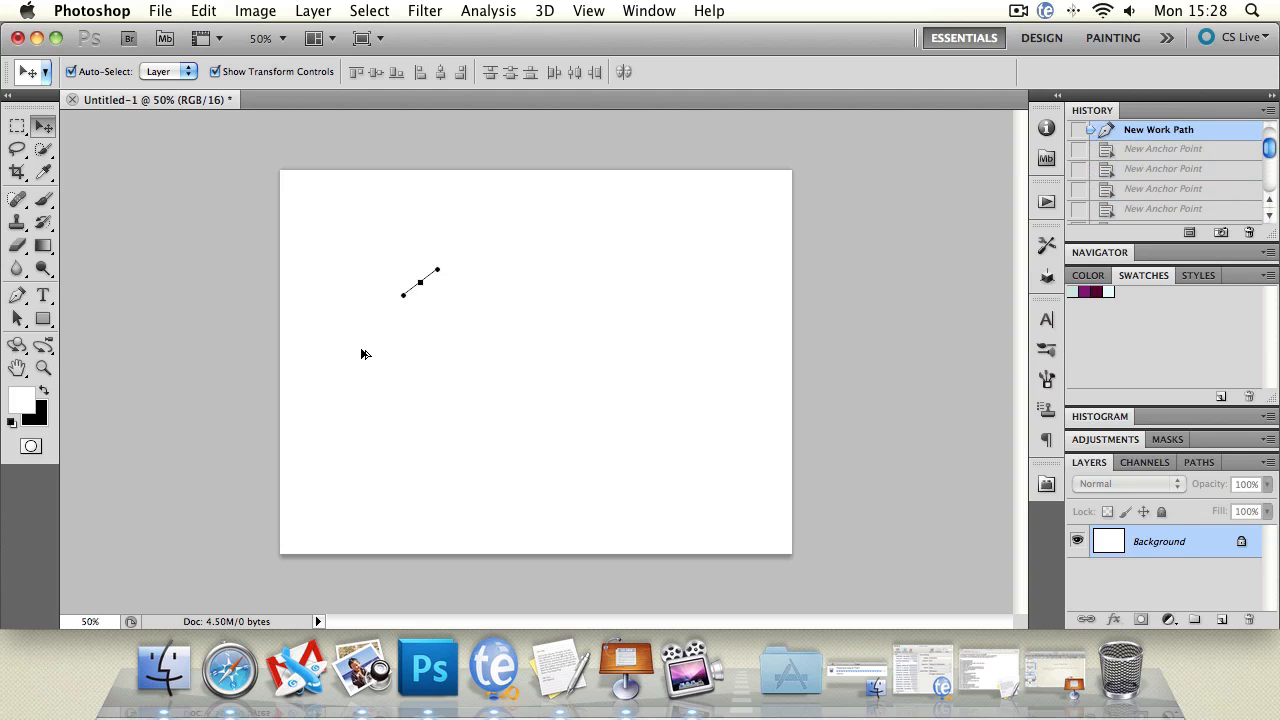
key("ctrl+alt+z")
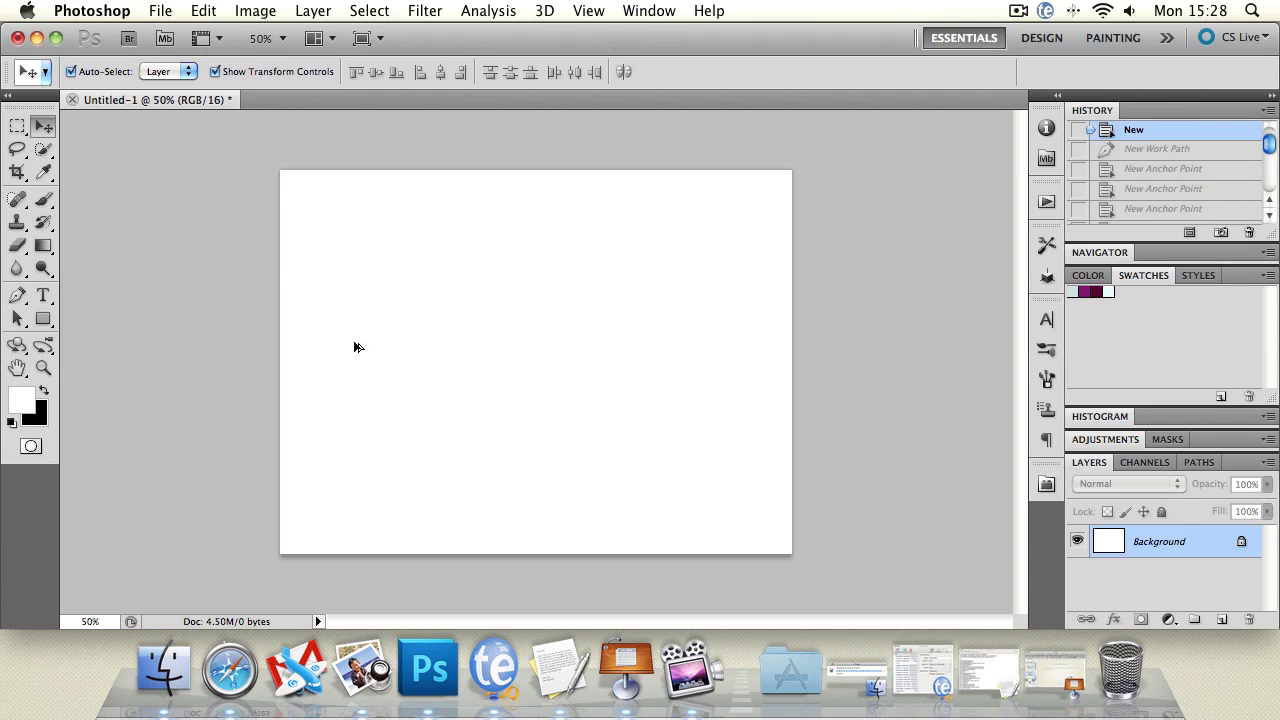
Set the Pen tool to draw shape layers, check the path selection tools, and return to the Pen tool
left_click(14, 299)
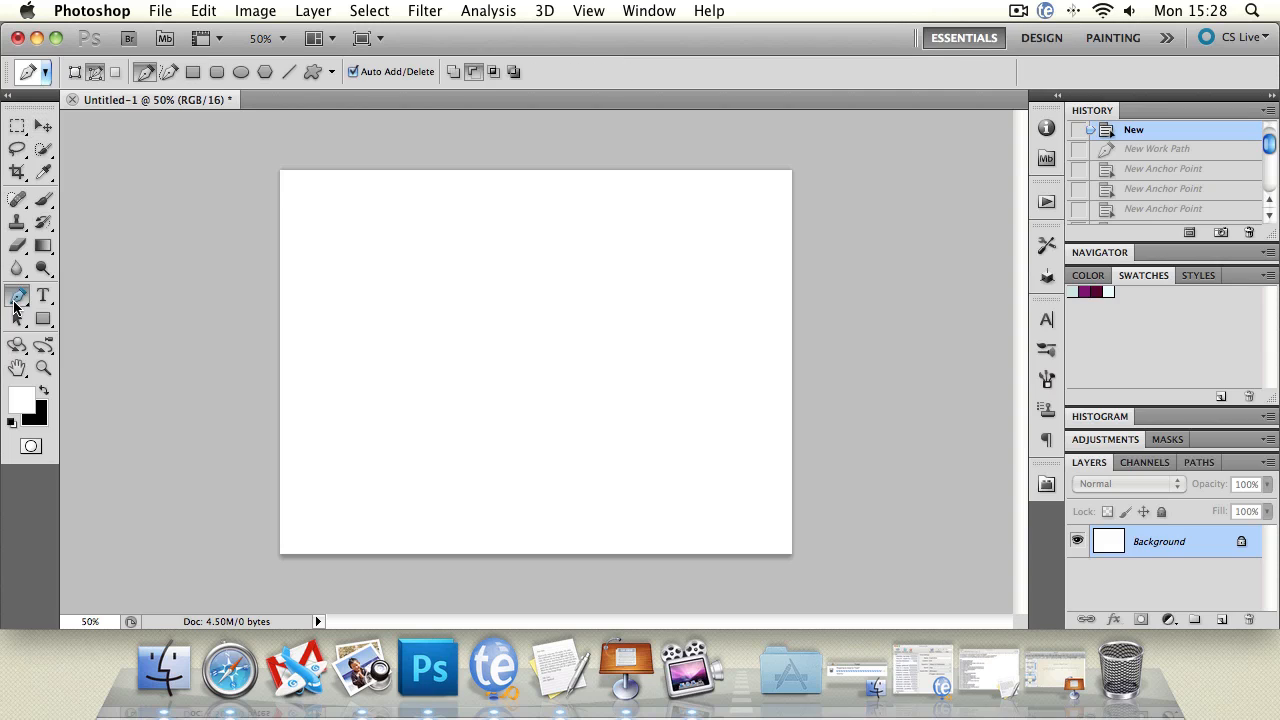
left_click(80, 73)
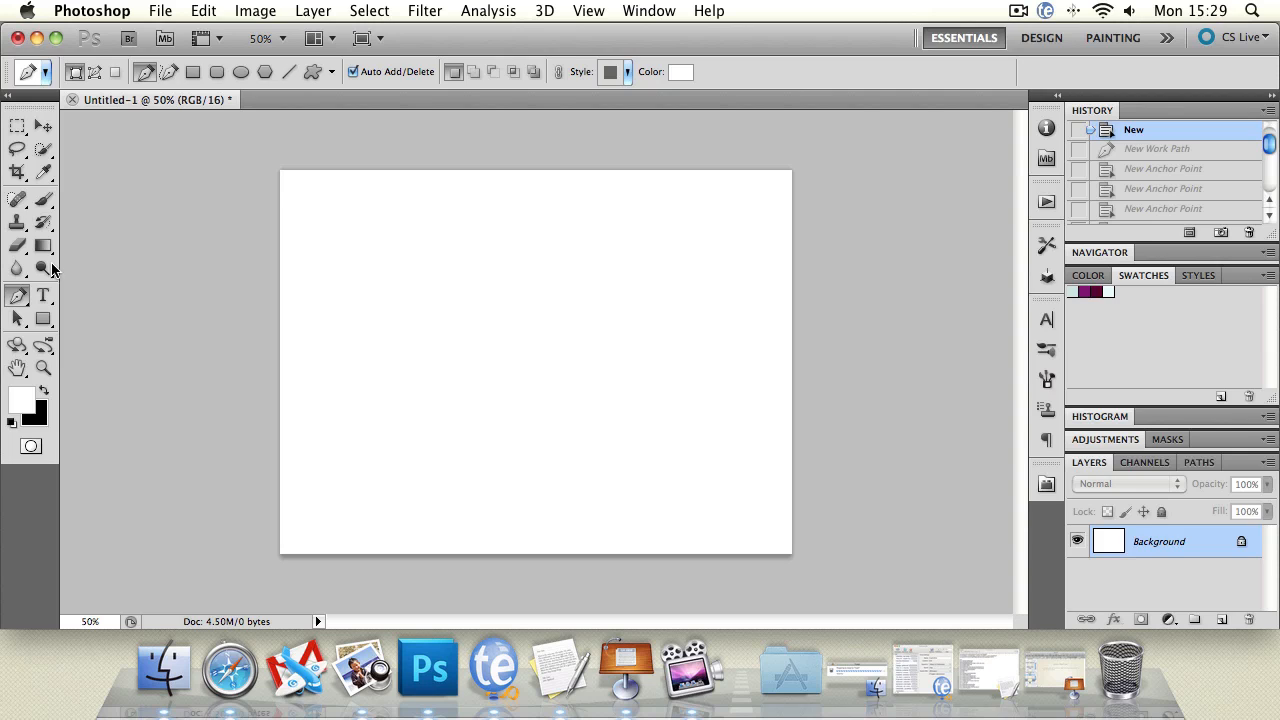
left_click(20, 320)
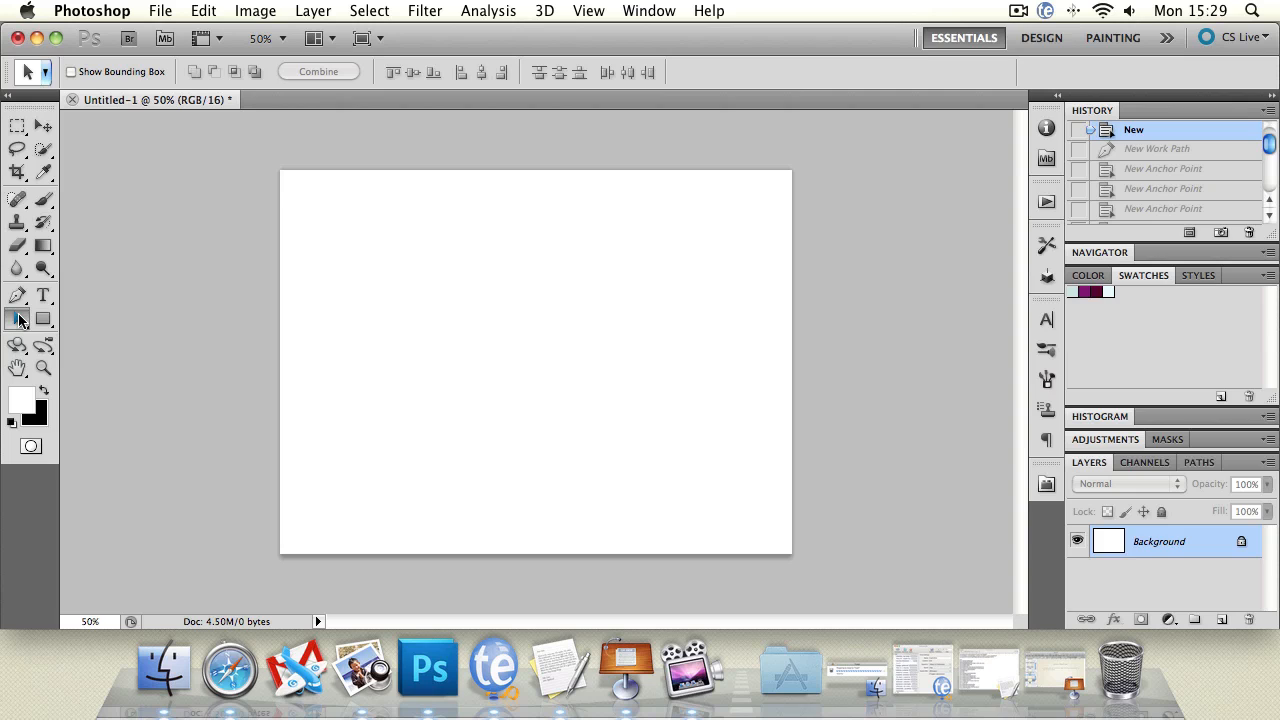
left_click_drag(20, 320, 94, 337)
left_click(17, 297)
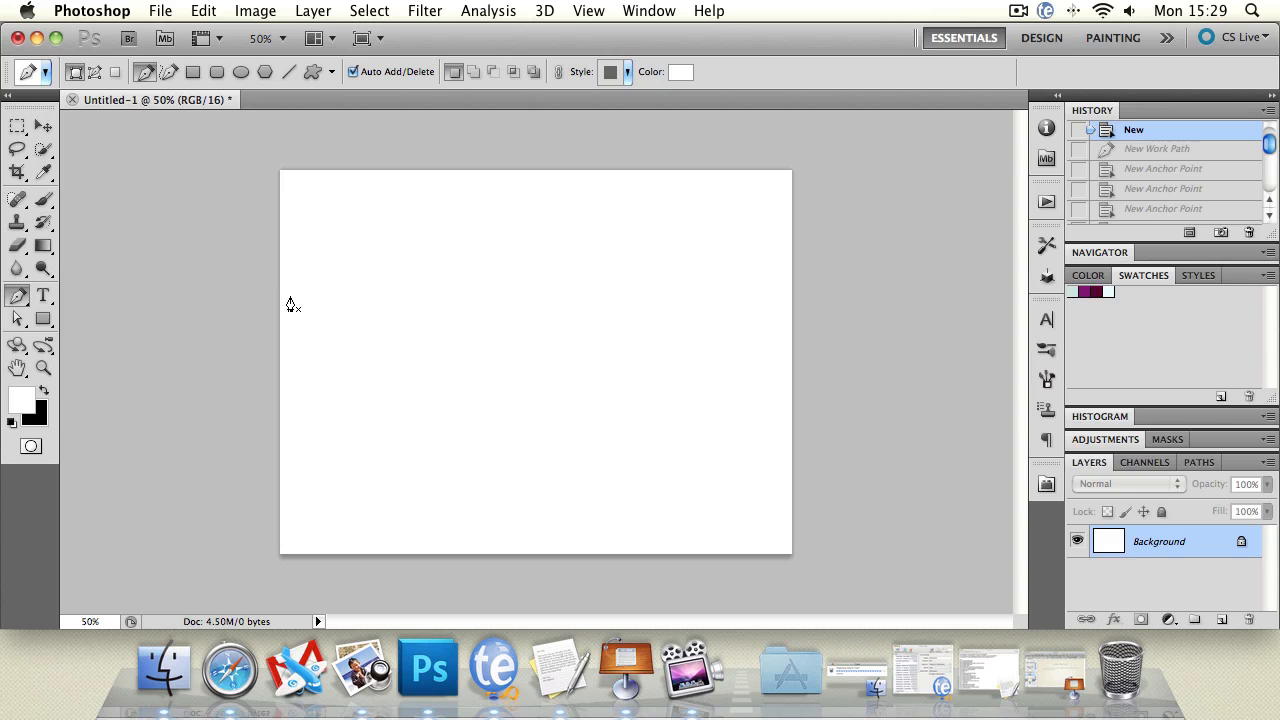
Draw a closed six-sided shape with straight segments in the middle of the canvas
left_click(357, 331)
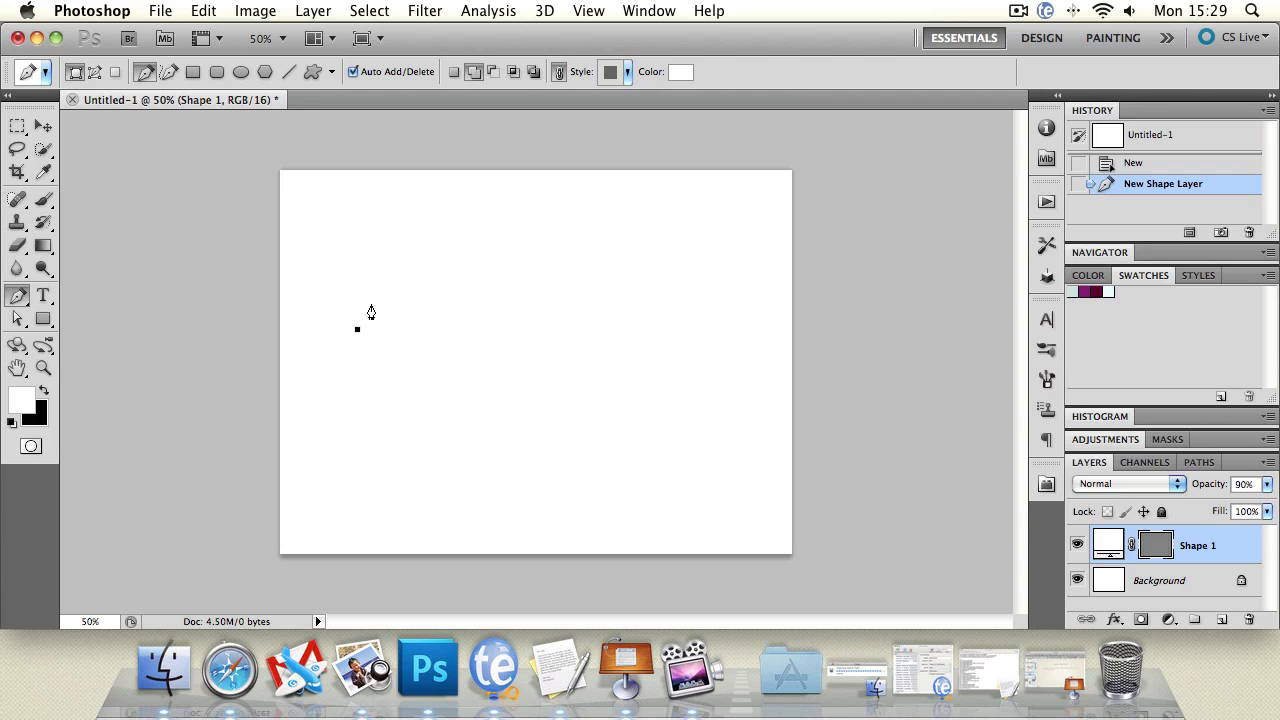
left_click(427, 259)
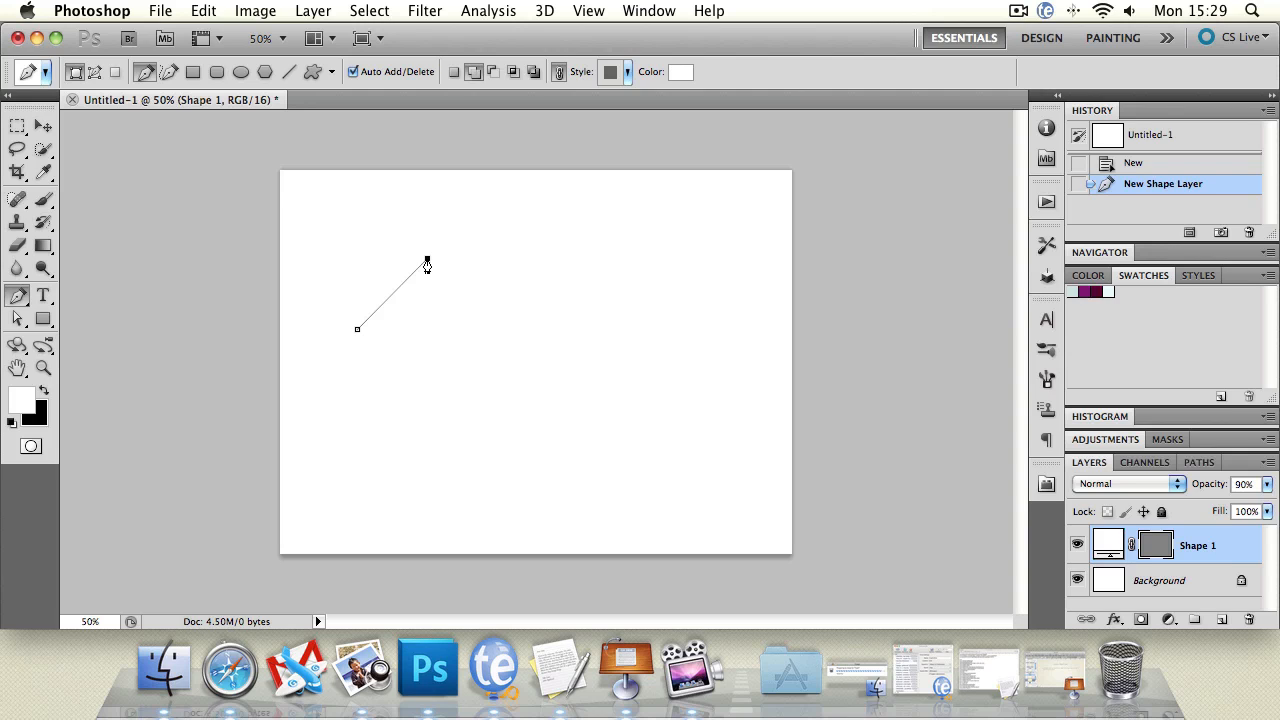
left_click(554, 259)
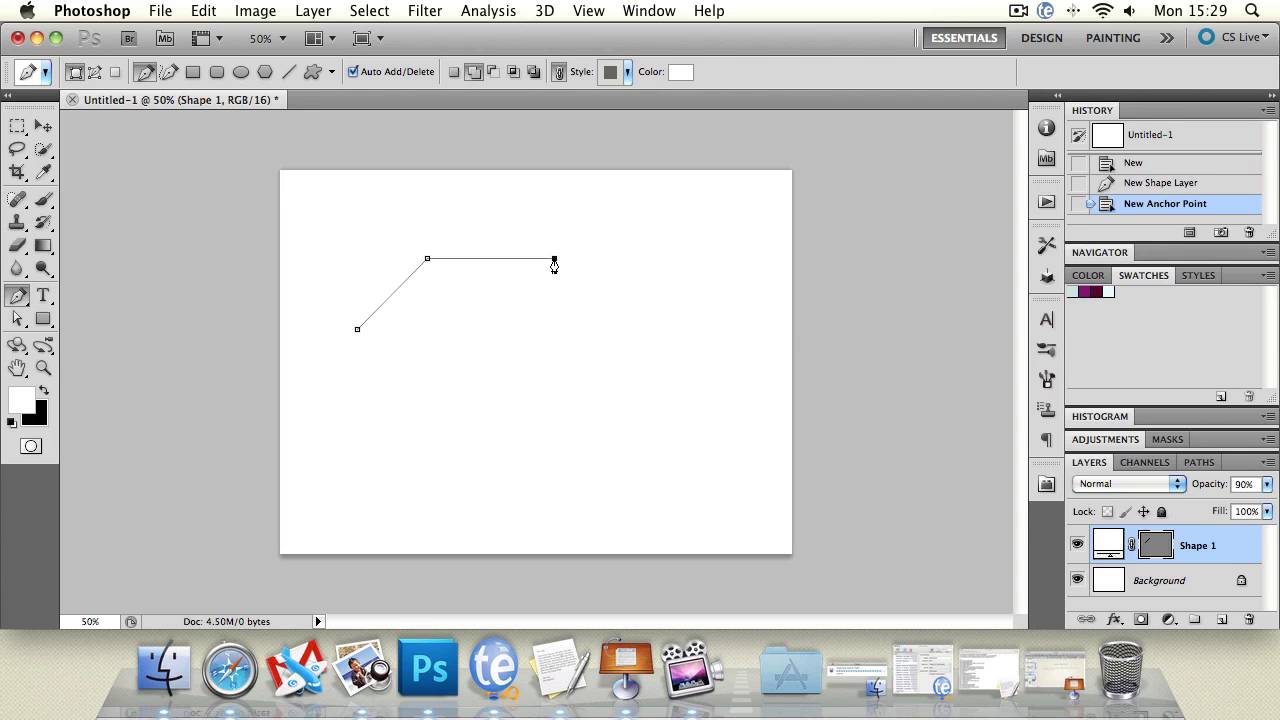
left_click(636, 335)
left_click(562, 428)
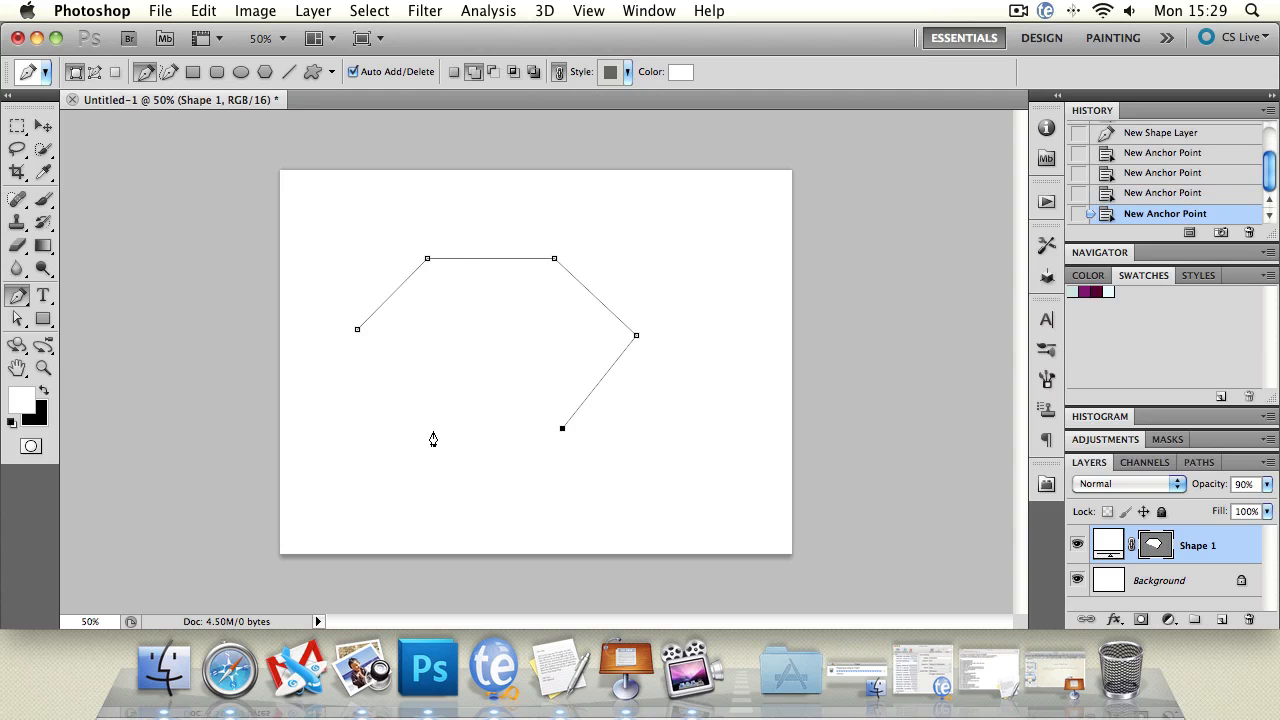
left_click(428, 431)
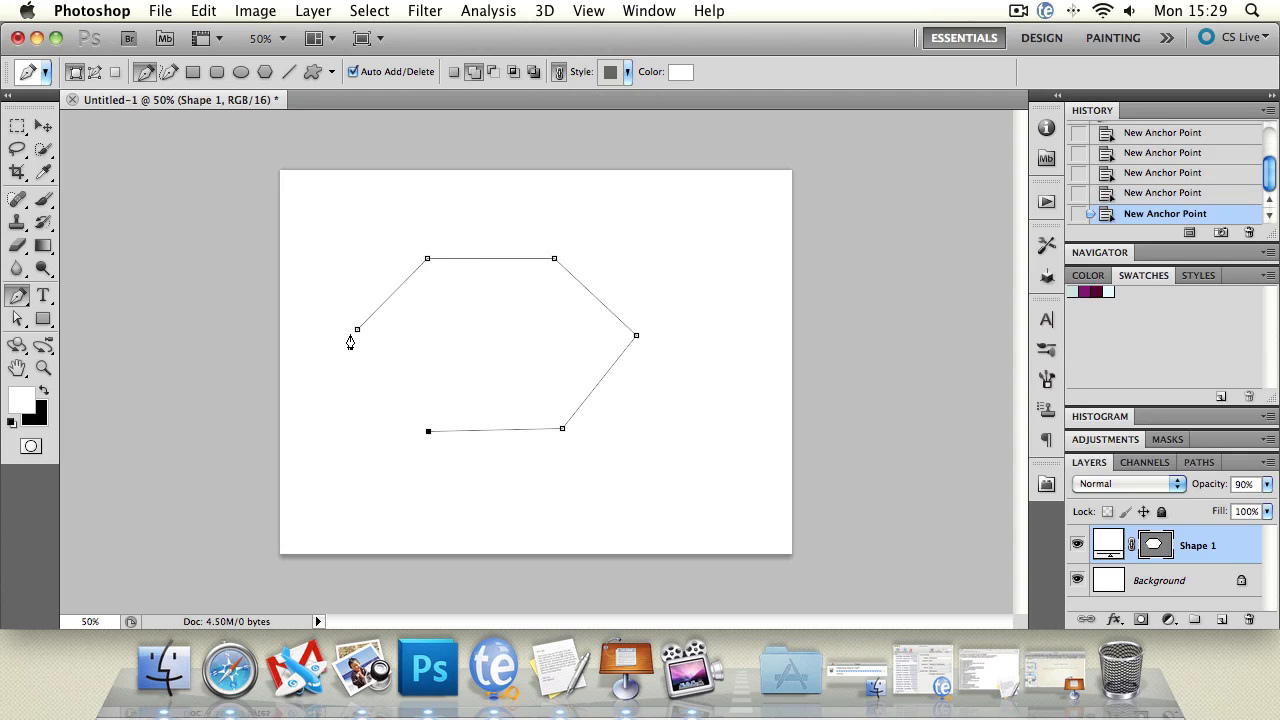
left_click(357, 332)
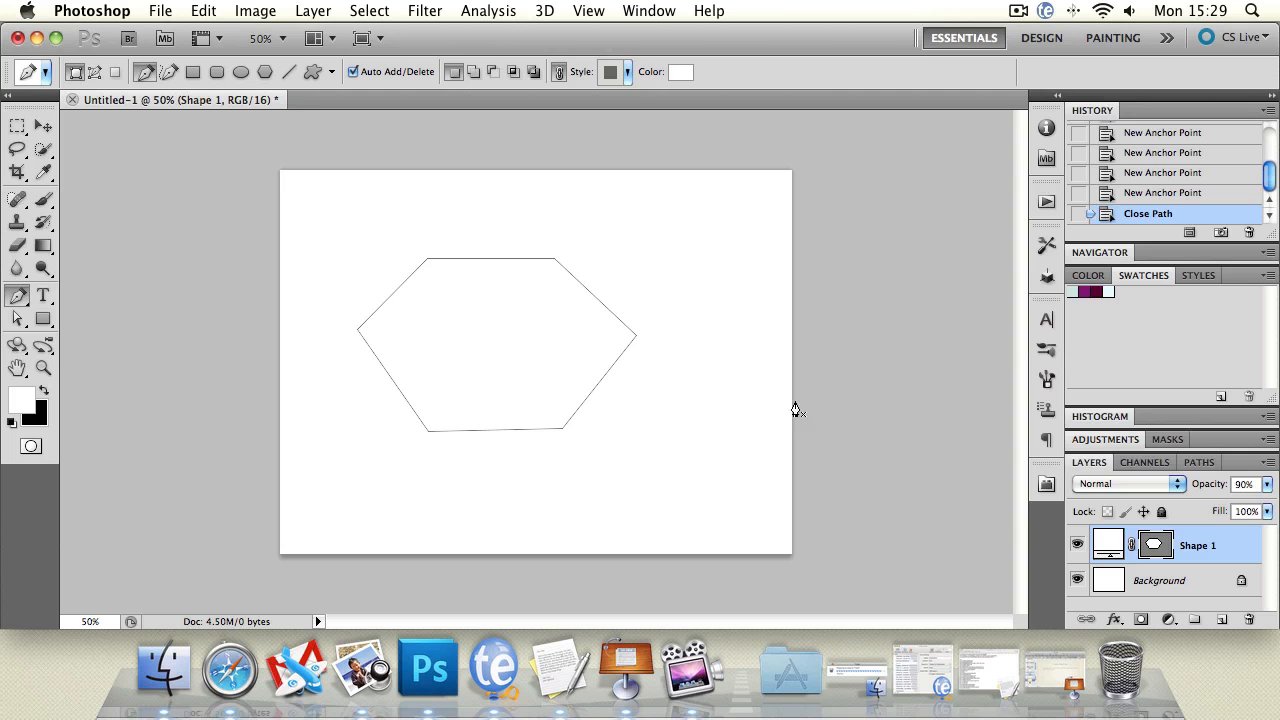
Set the fill colour of the six-sided shape to black, 000000
left_click(684, 72)
left_click_drag(537, 257, 630, 414)
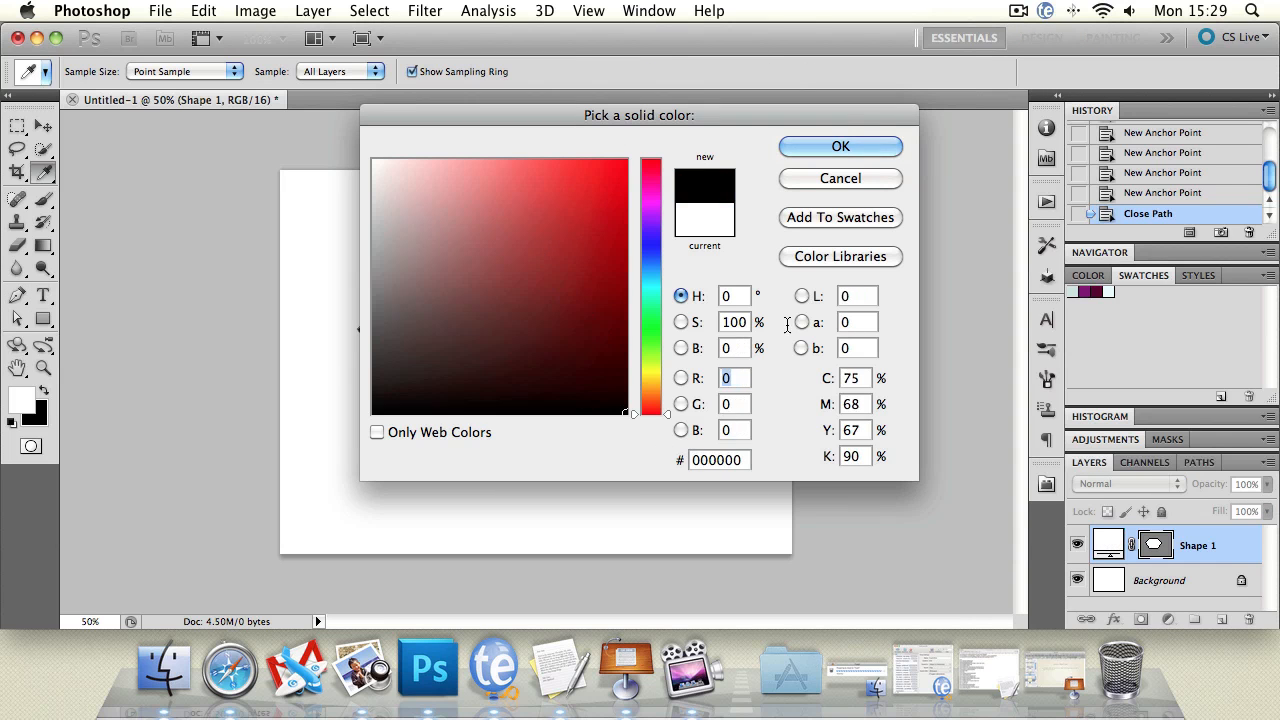
left_click(877, 147)
Move the black six-sided shape slightly up and to the right, and delete its layer
left_click(46, 129)
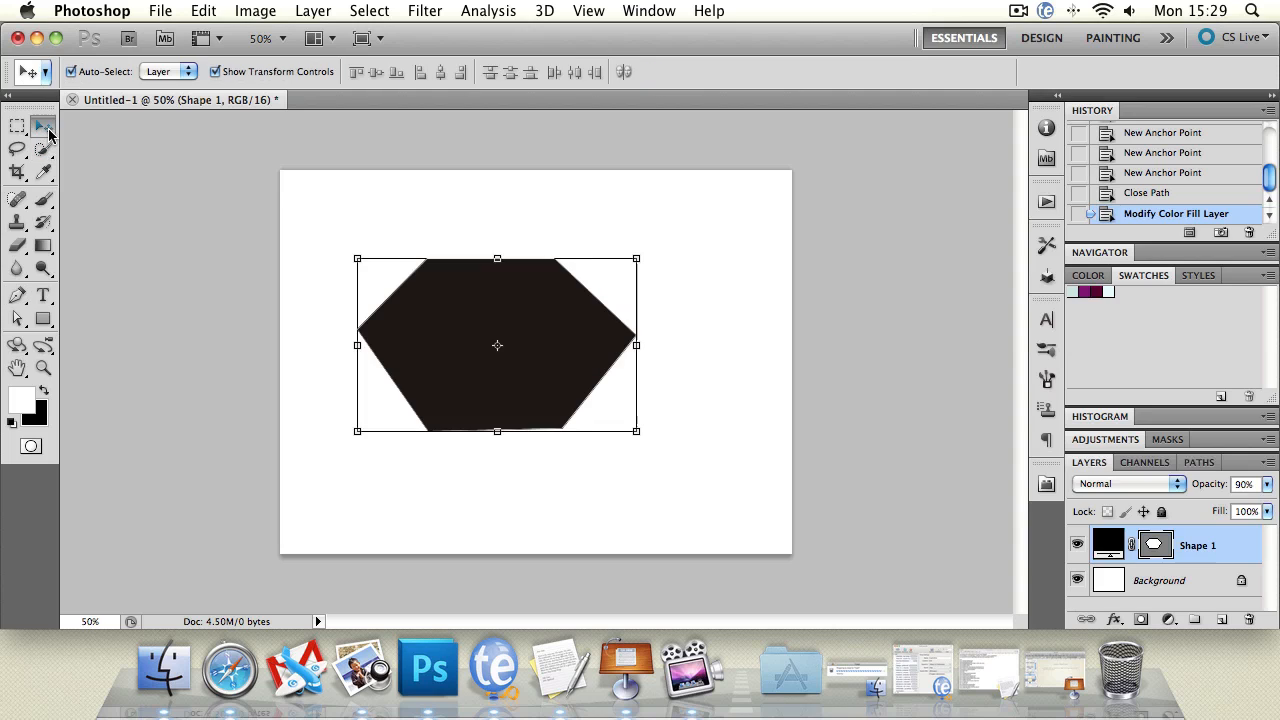
mouse_move(518, 292)
left_mouse_down()
mouse_move(523, 234)
mouse_move(539, 284)
left_mouse_up()
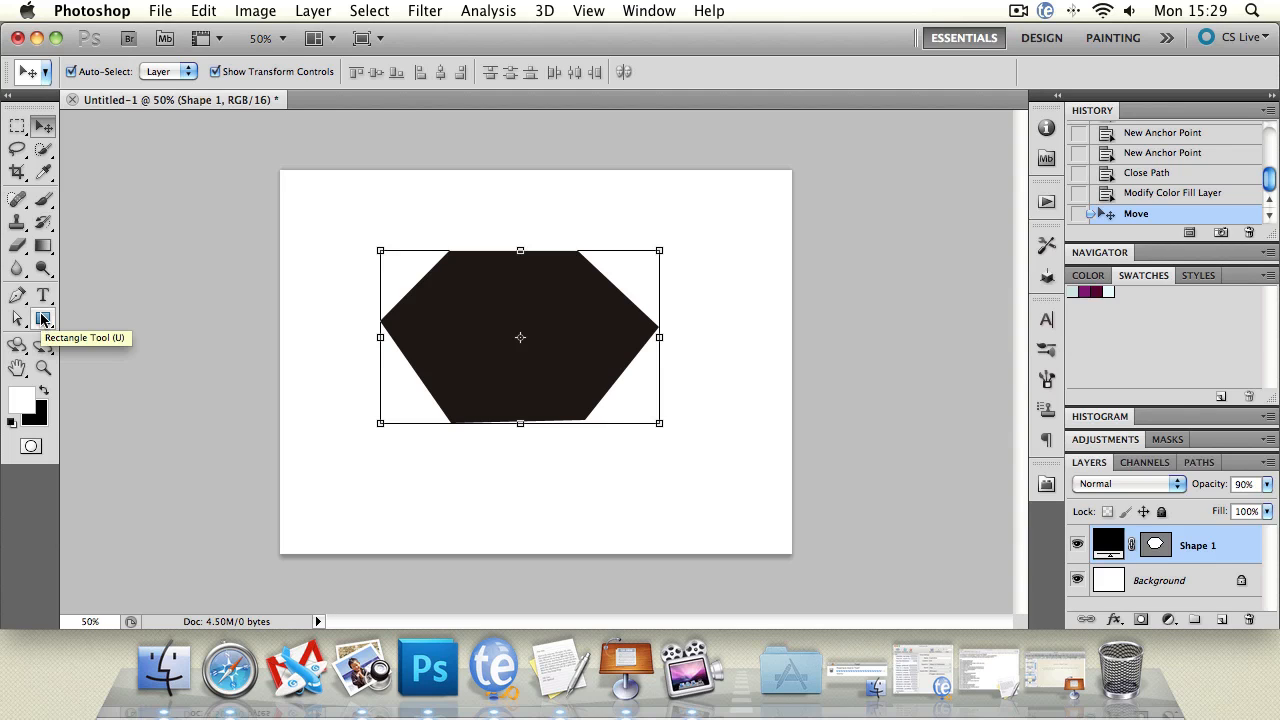
key("BackSpace")
Draw a long winding open shape across the canvas with the Freeform Pen tool
key("p")
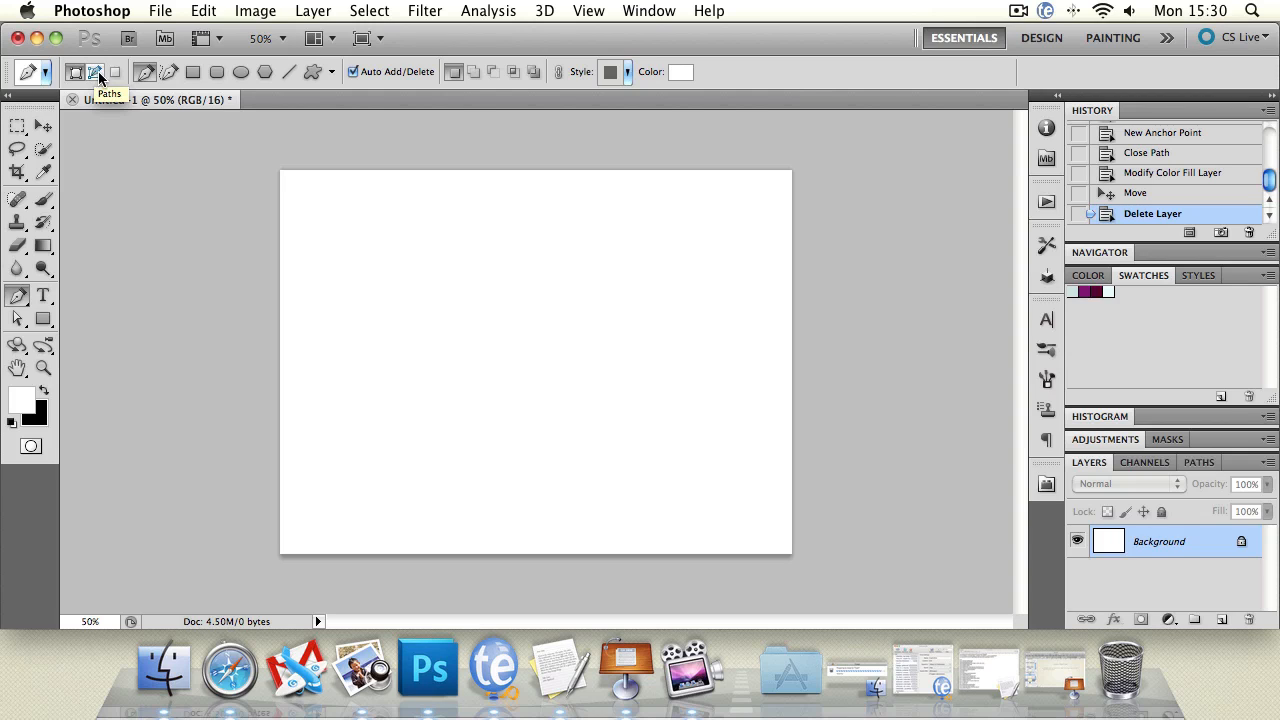
left_click(169, 74)
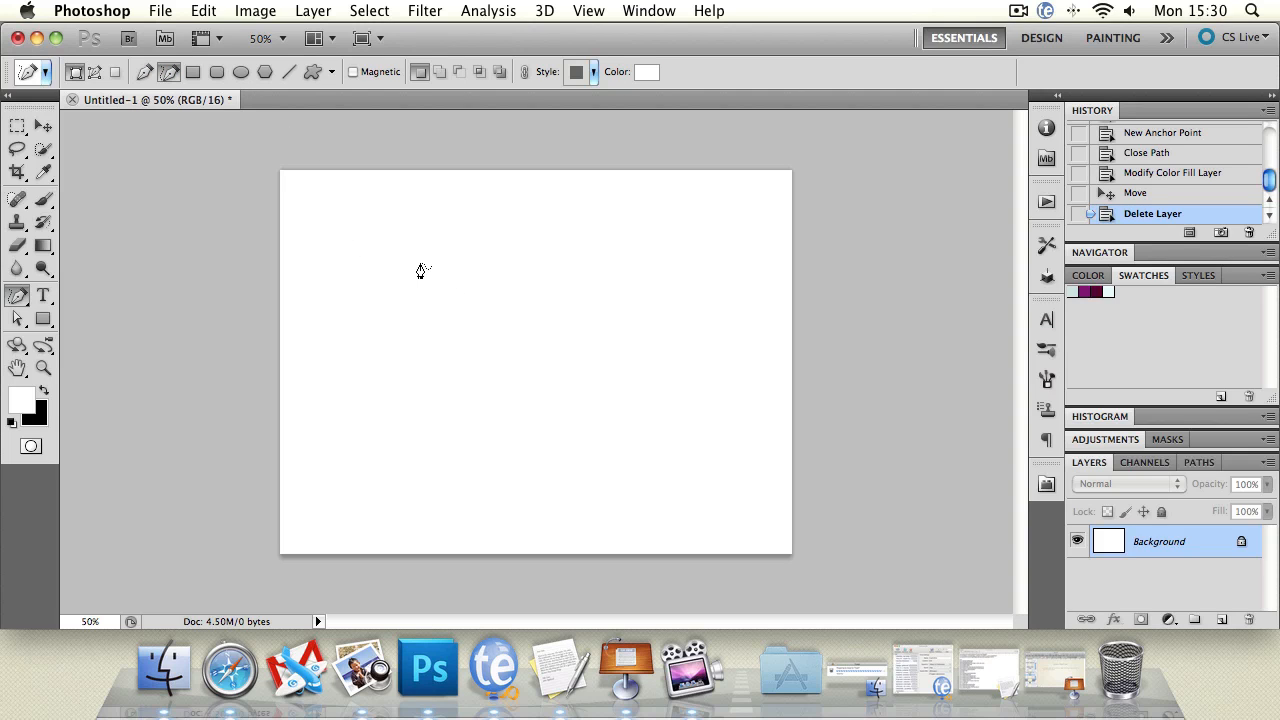
mouse_move(371, 334)
left_mouse_down()
mouse_move(378, 291)
mouse_move(407, 251)
mouse_move(628, 304)
mouse_move(590, 229)
mouse_move(508, 199)
mouse_move(605, 195)
mouse_move(708, 296)
mouse_move(667, 382)
mouse_move(383, 372)
mouse_move(611, 492)
mouse_move(470, 476)
left_mouse_up()
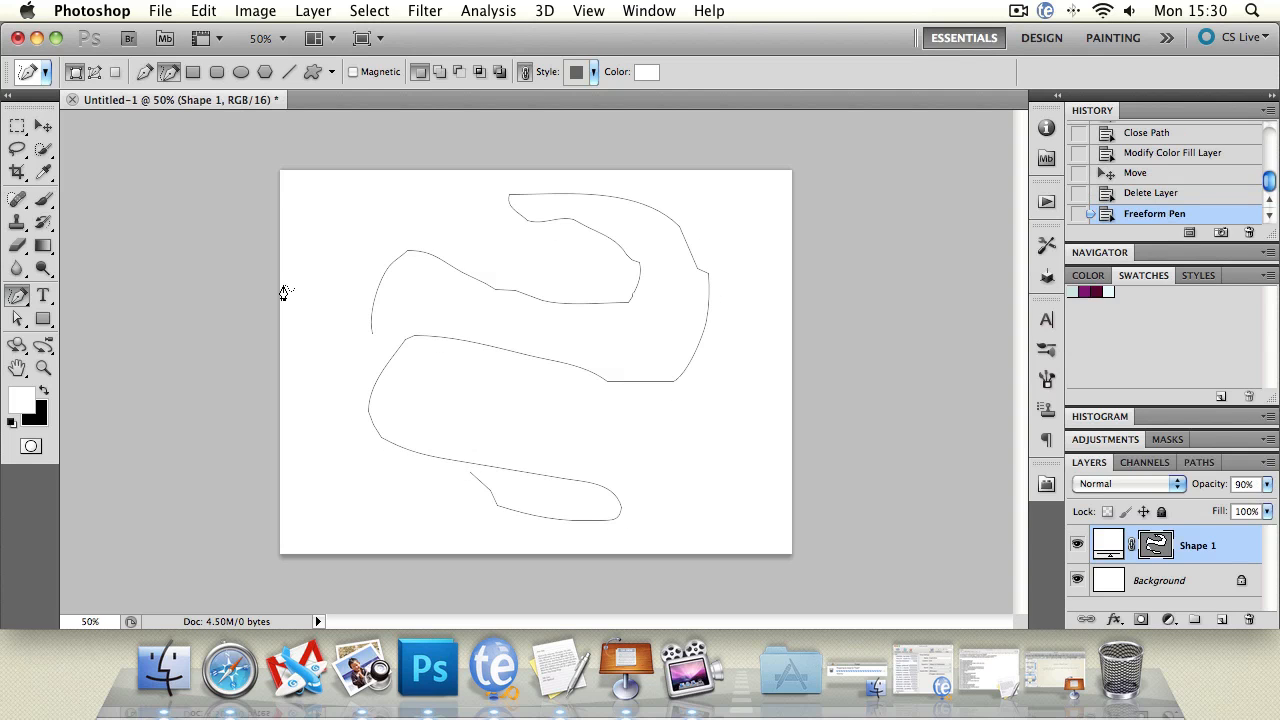
Draw a winding Lasso selection over the canvas for comparison, and undo both the selection and the freeform shape
left_click(17, 149)
mouse_move(376, 192)
left_mouse_down()
mouse_move(506, 208)
mouse_move(610, 271)
mouse_move(598, 345)
mouse_move(464, 347)
mouse_move(346, 268)
mouse_move(277, 280)
mouse_move(342, 194)
left_mouse_up()
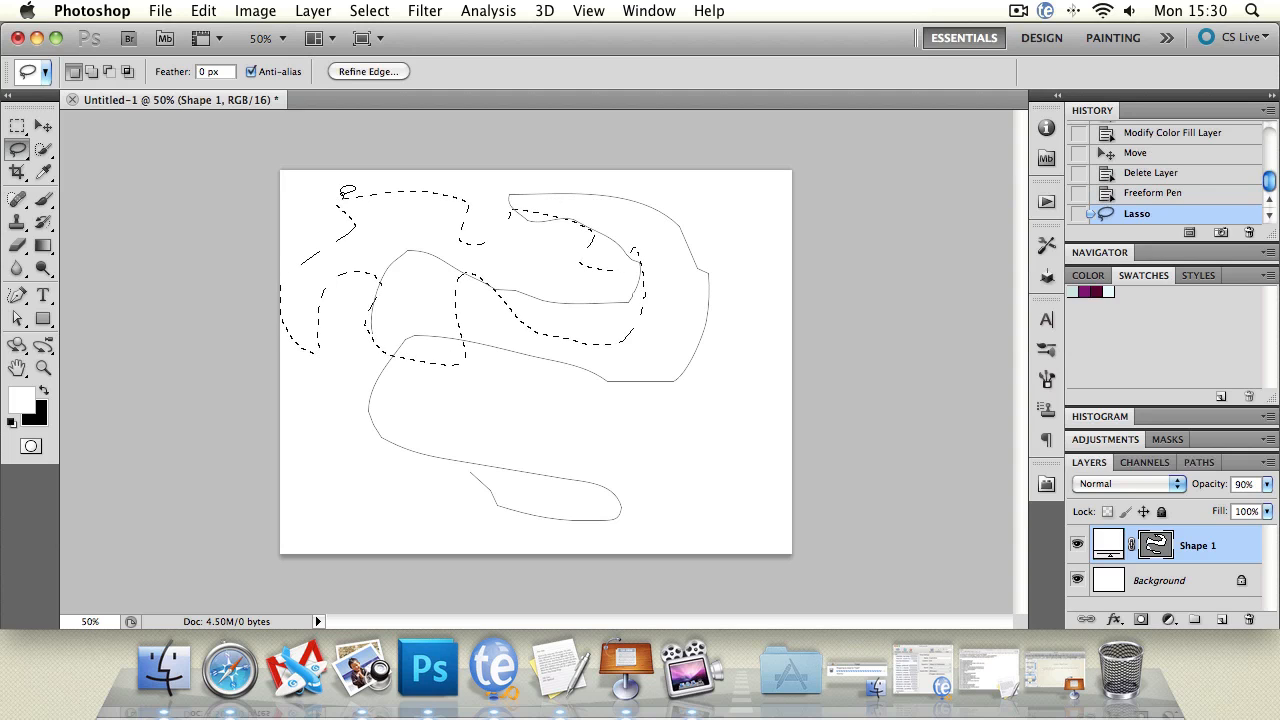
key("super+z")
key("super+alt+z")
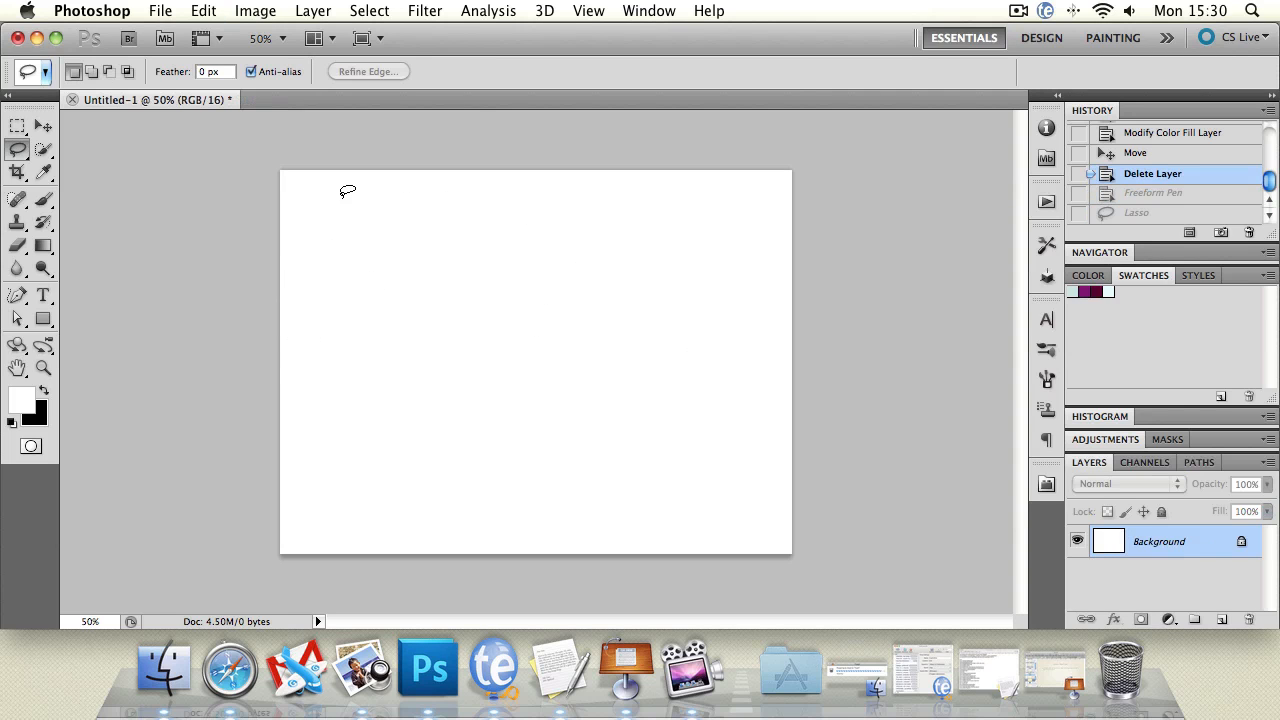
Reselect the standard Pen tool and view its Rubber Band option, undoing any stray point placed outside the canvas
left_click(19, 299)
left_click_drag(19, 299, 57, 298)
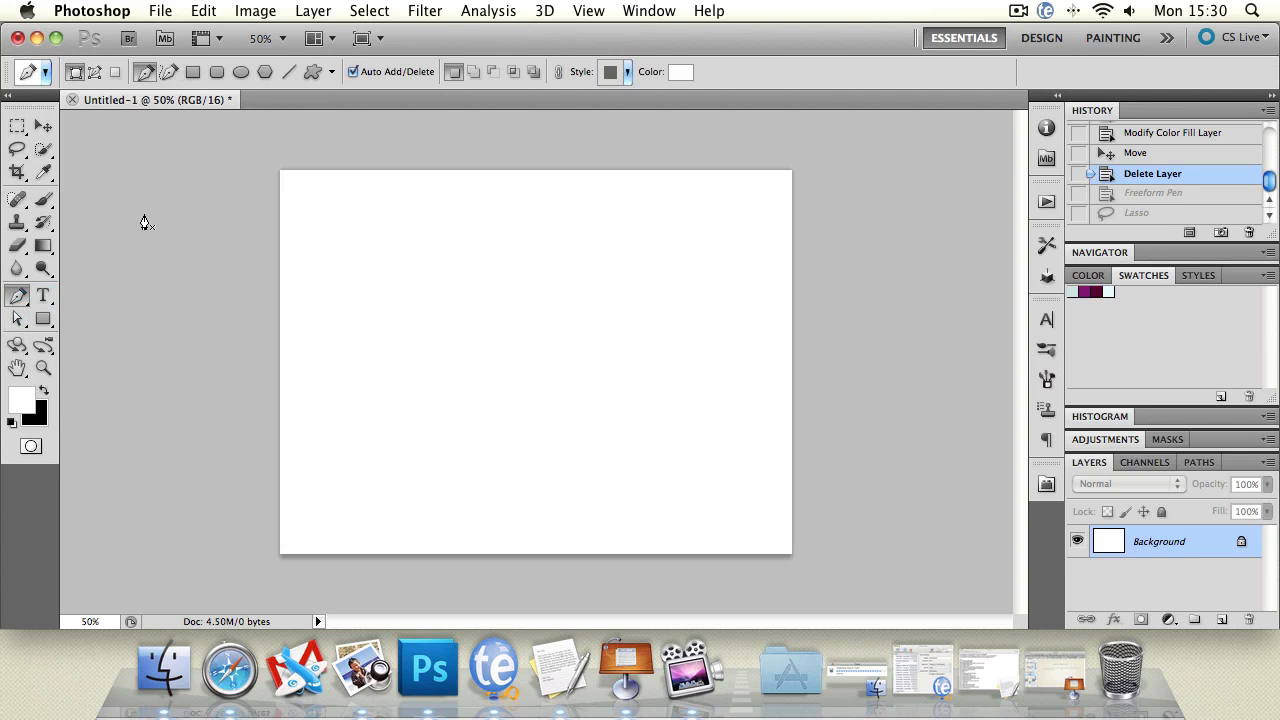
left_click(332, 72)
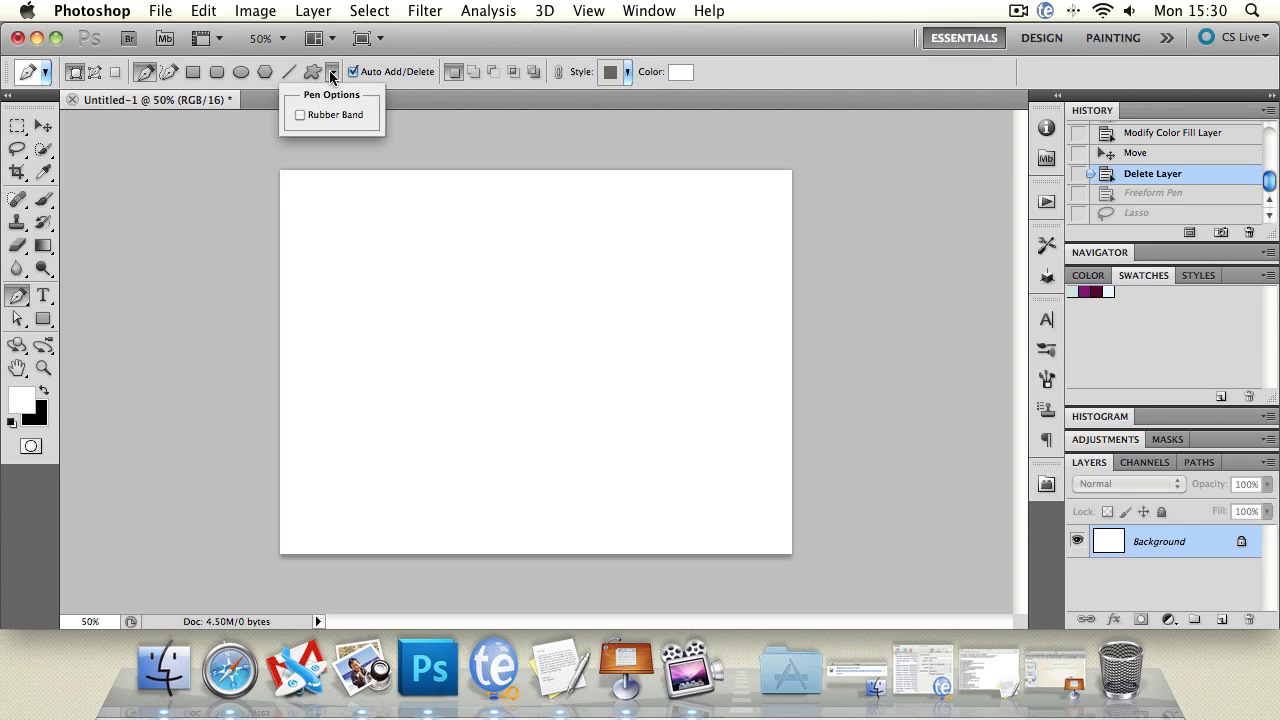
left_click(211, 132)
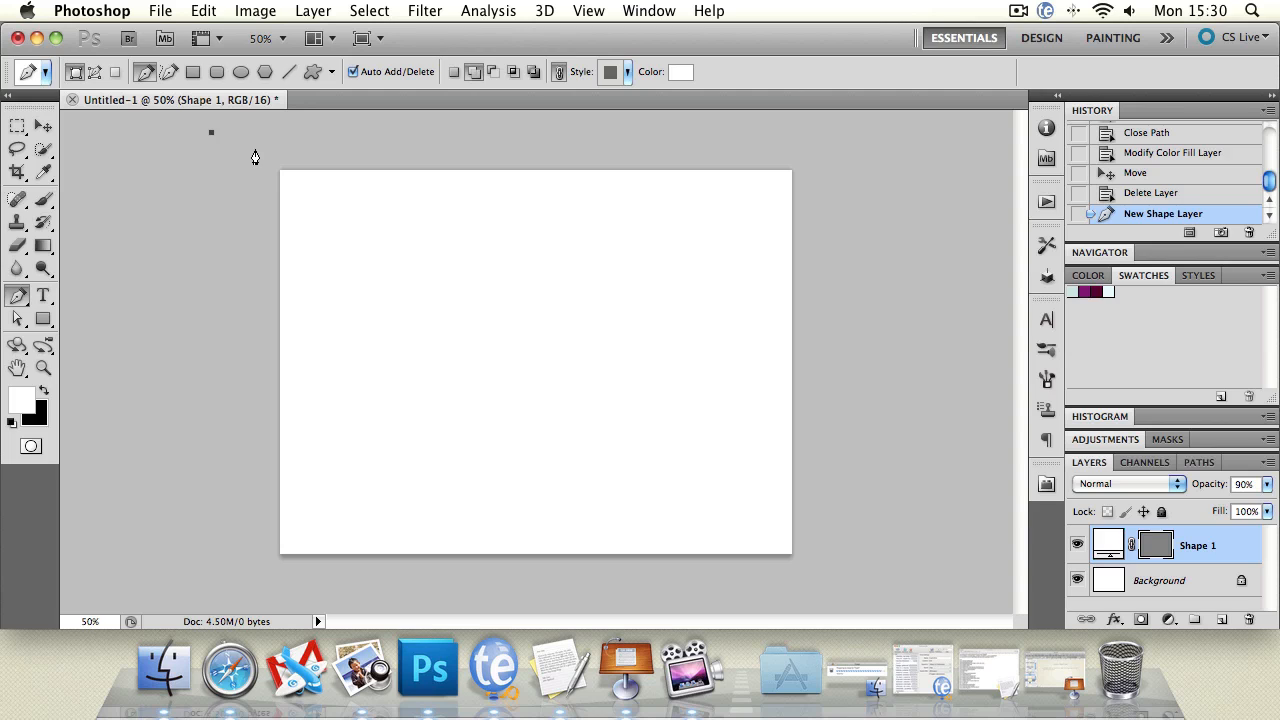
key("super+z")
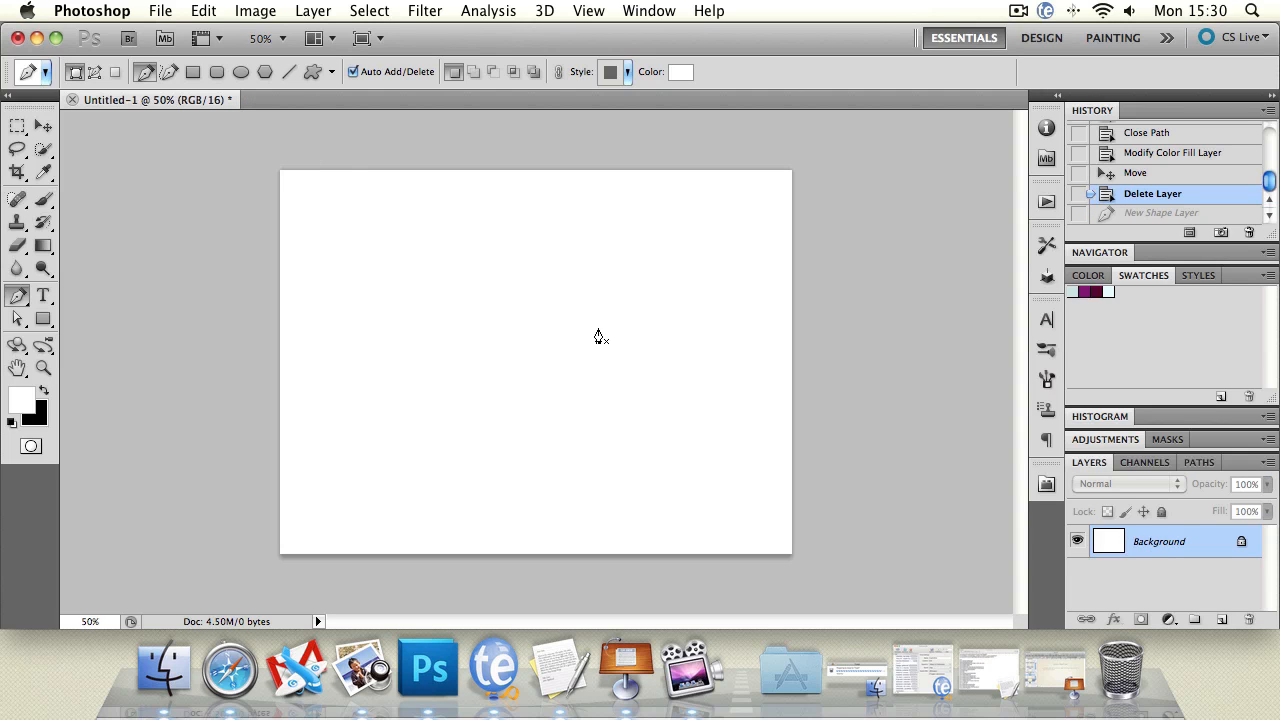
Start a new shape with two straight segments and a curved segment bending back above them, undoing the extra point beyond it
left_click(348, 322)
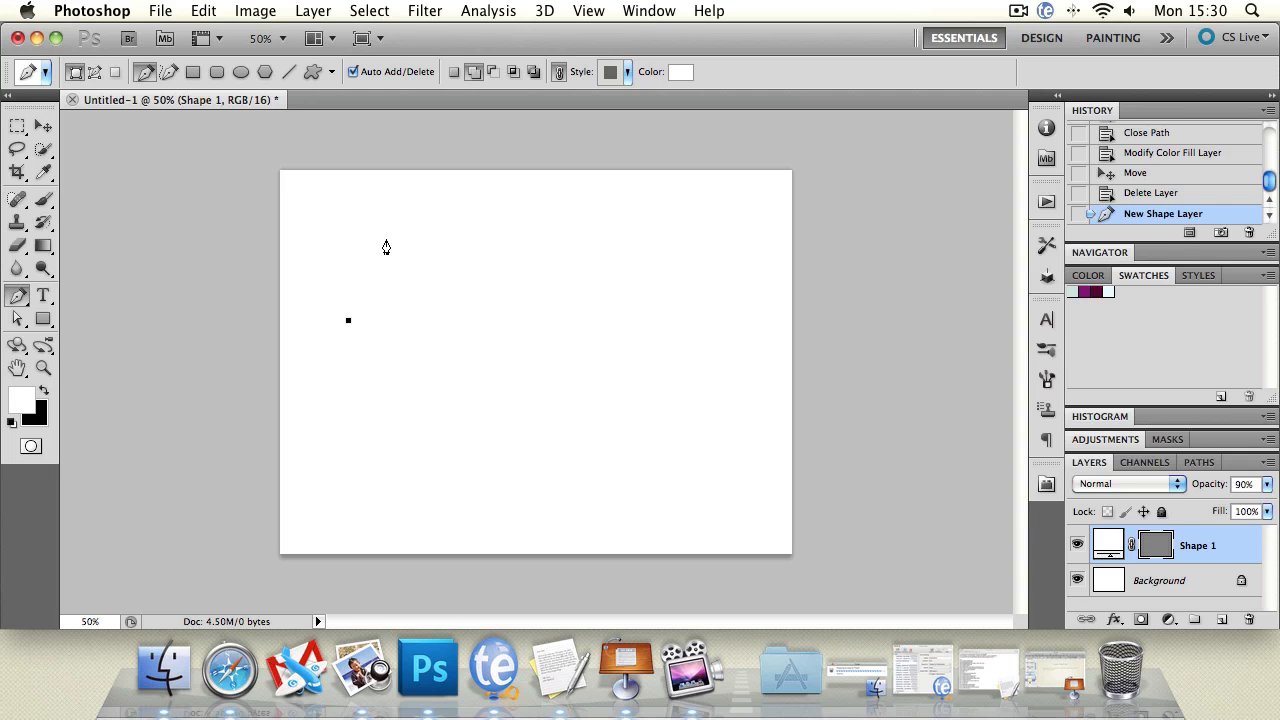
left_click(445, 237)
left_click(604, 237)
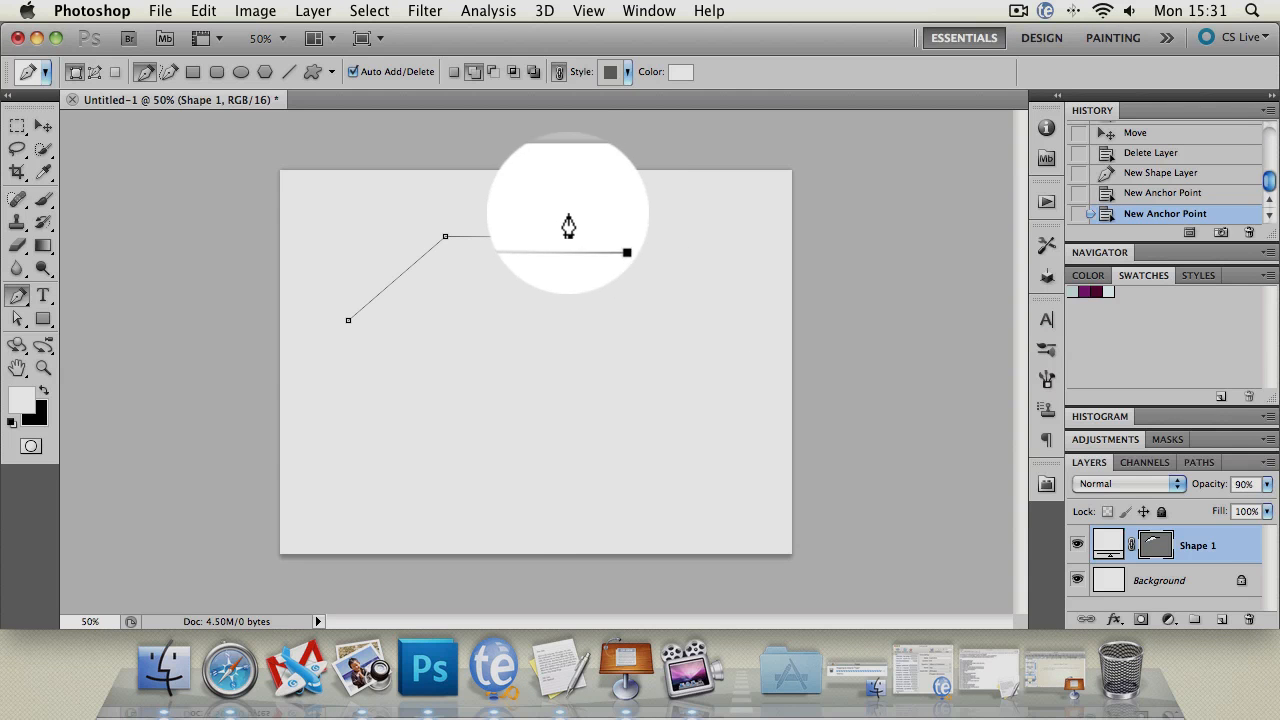
left_click_drag(556, 197, 458, 196)
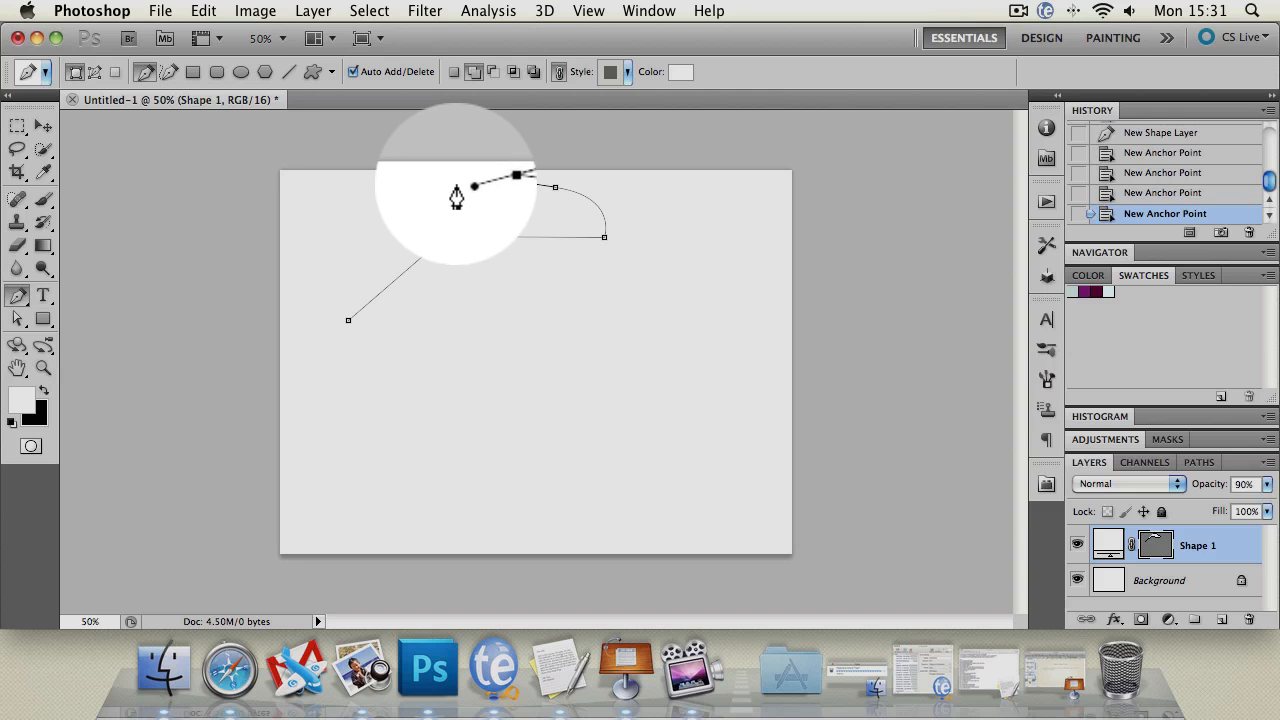
key("super+z")
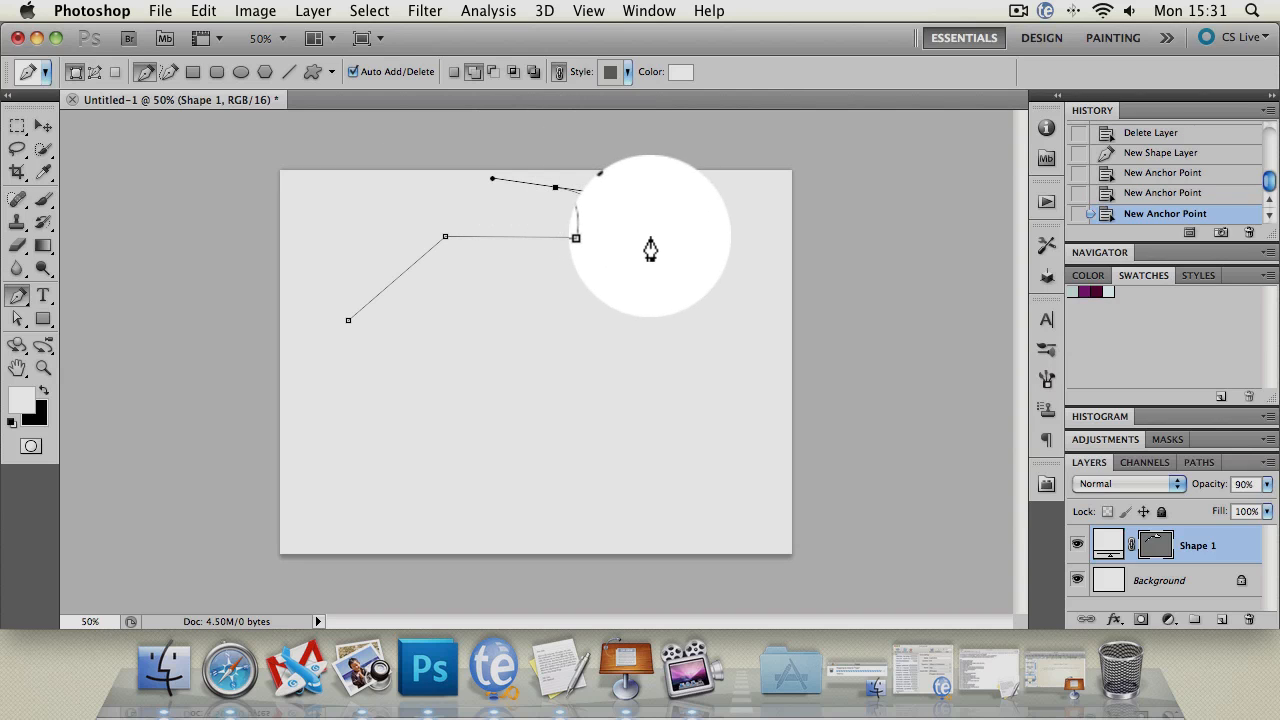
Try continuing the path with a curved anchor point to the right of the shape, and undo it
left_click_drag(653, 237, 680, 314)
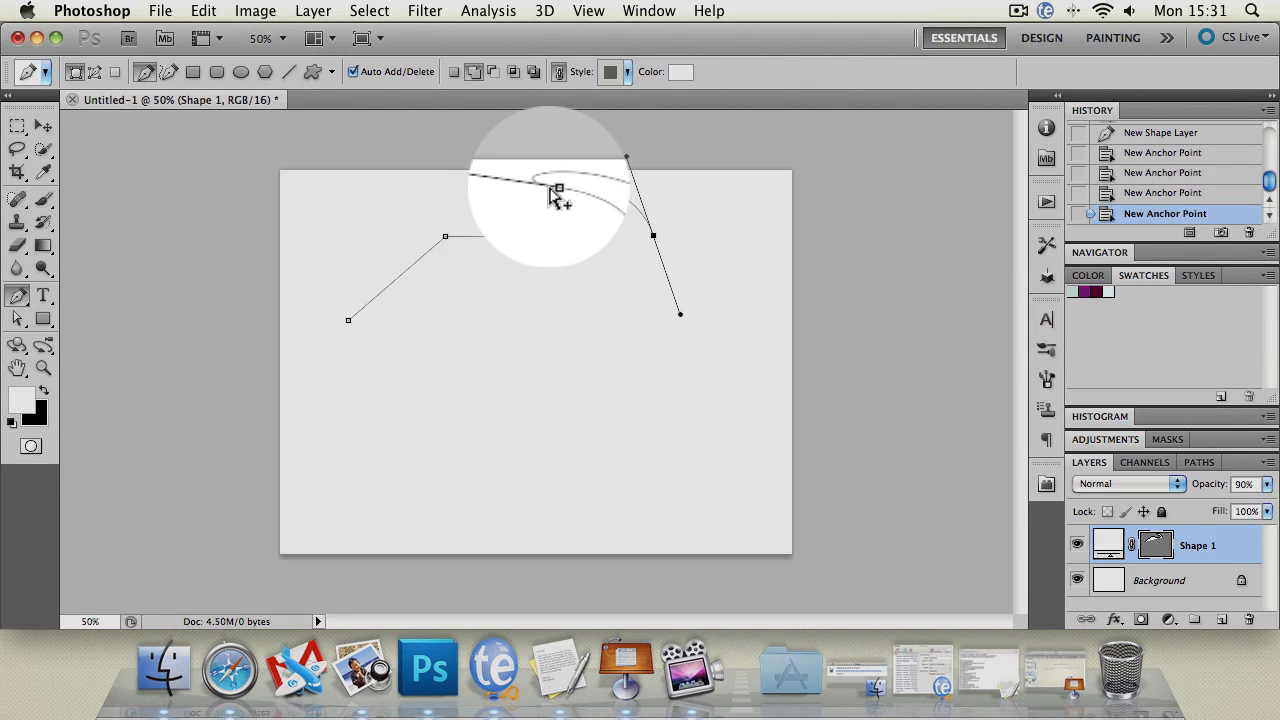
key("super+z")
Pick up the path from its upper end anchor point and try a short curved segment beyond it, undoing that segment
left_click_drag(549, 200, 492, 192)
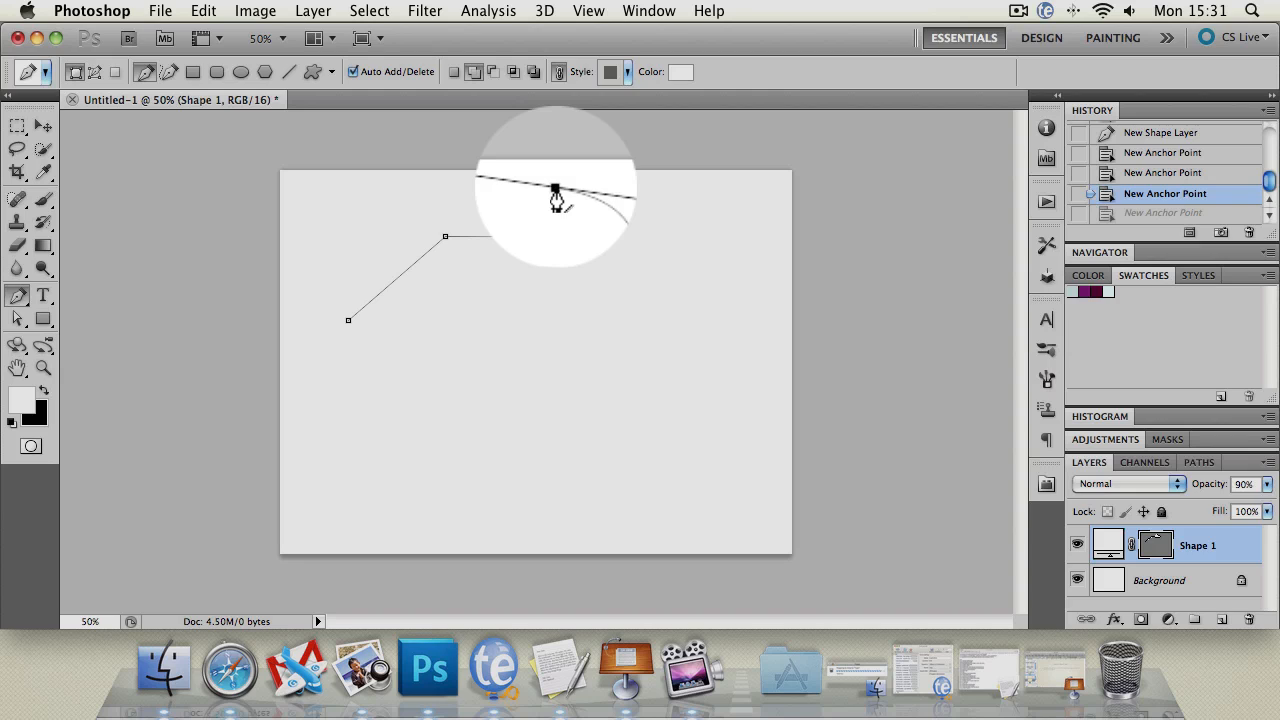
left_click(556, 188)
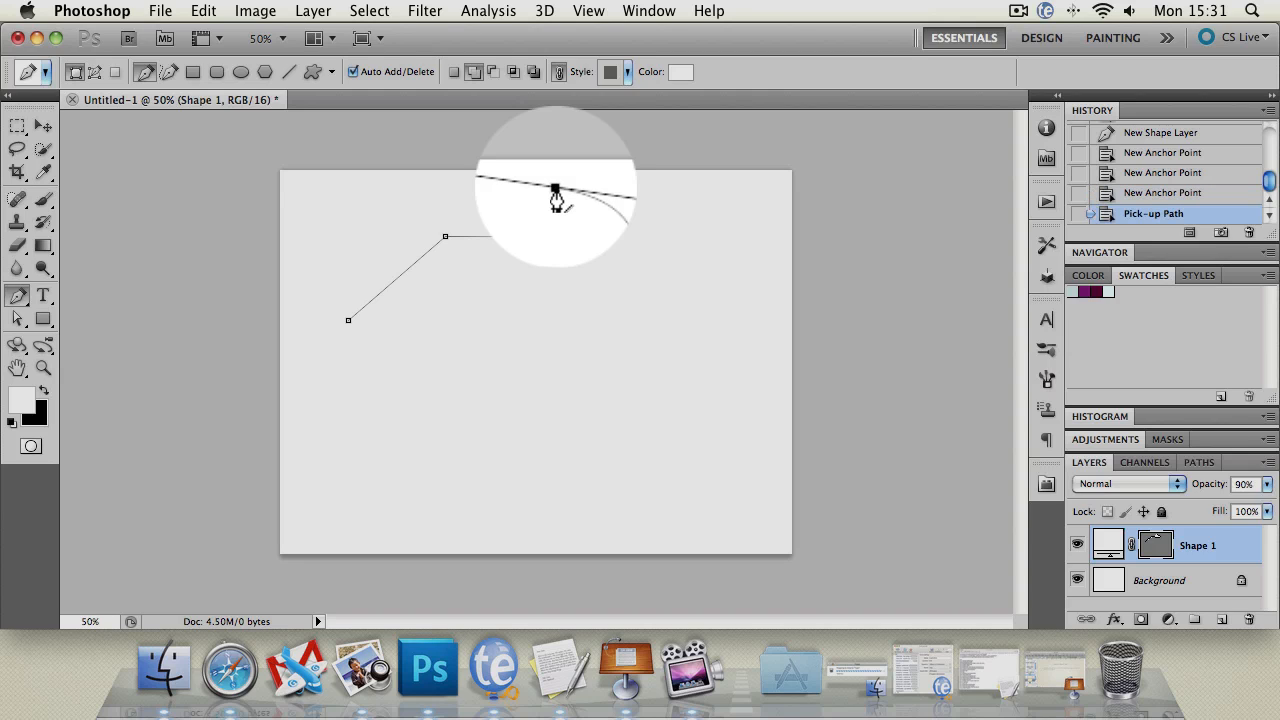
left_click(556, 188)
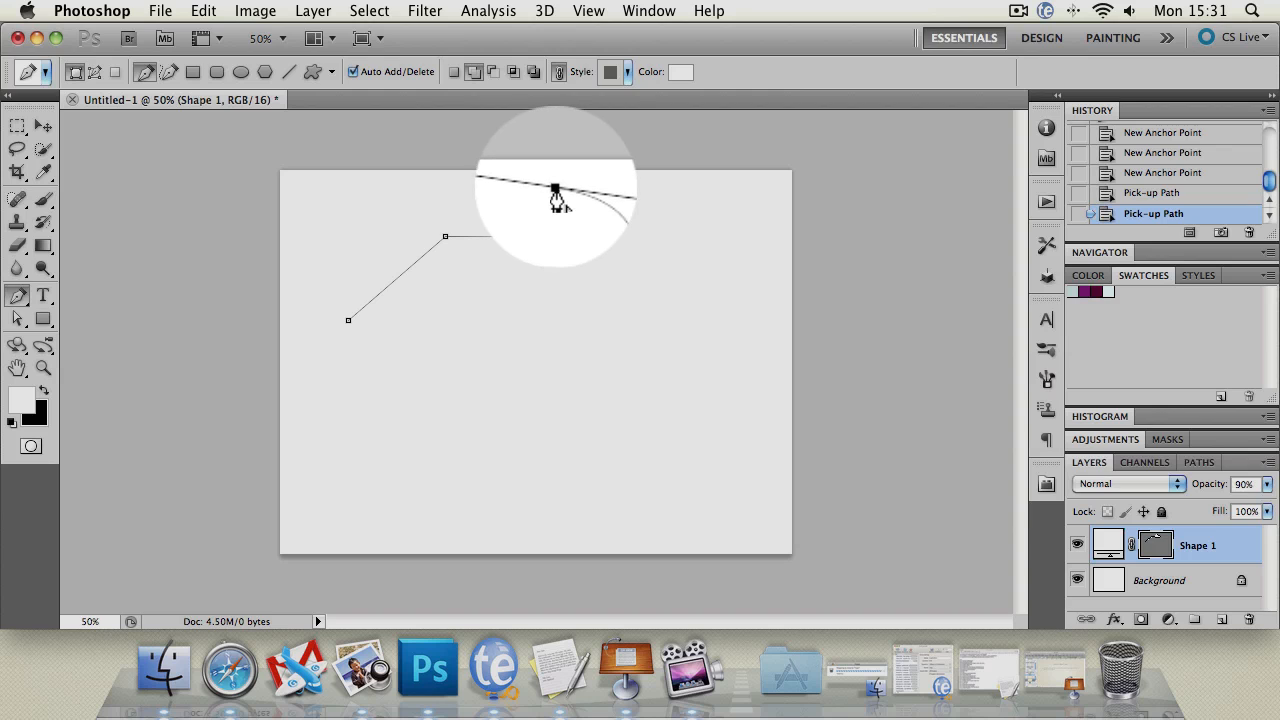
left_click(556, 188)
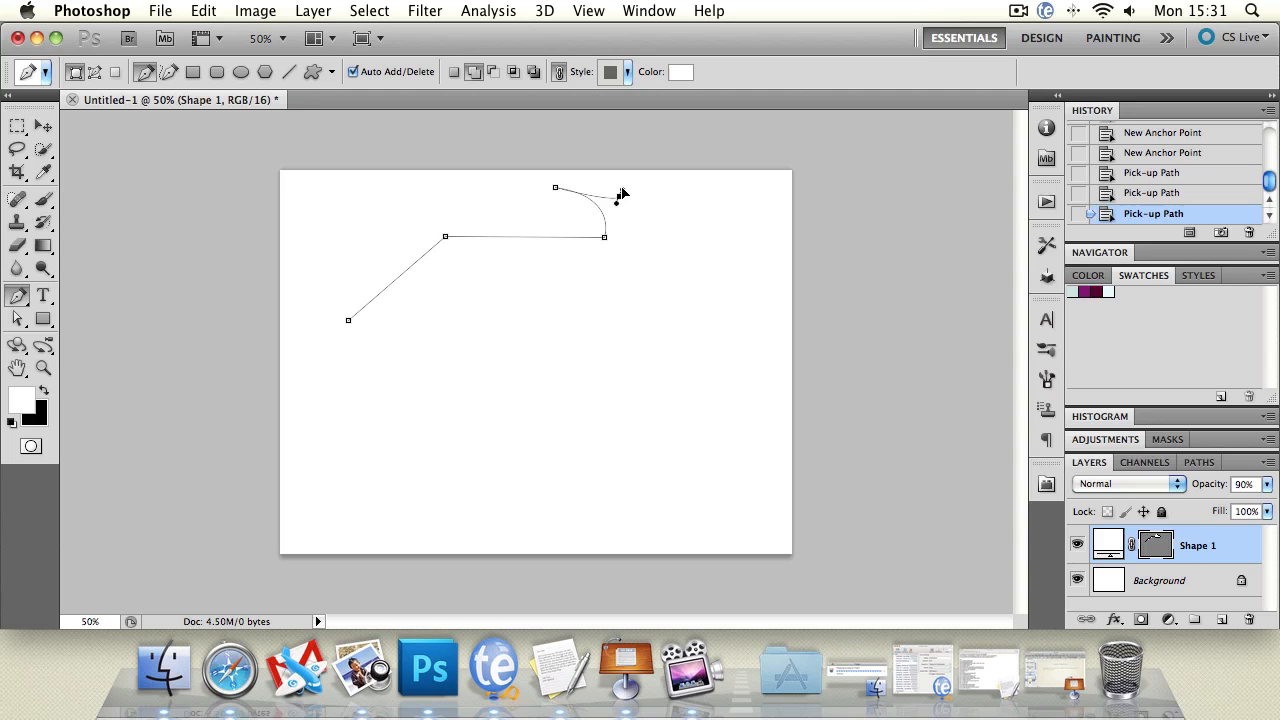
mouse_move(619, 196)
left_mouse_down()
mouse_move(626, 220)
mouse_move(630, 208)
left_mouse_up()
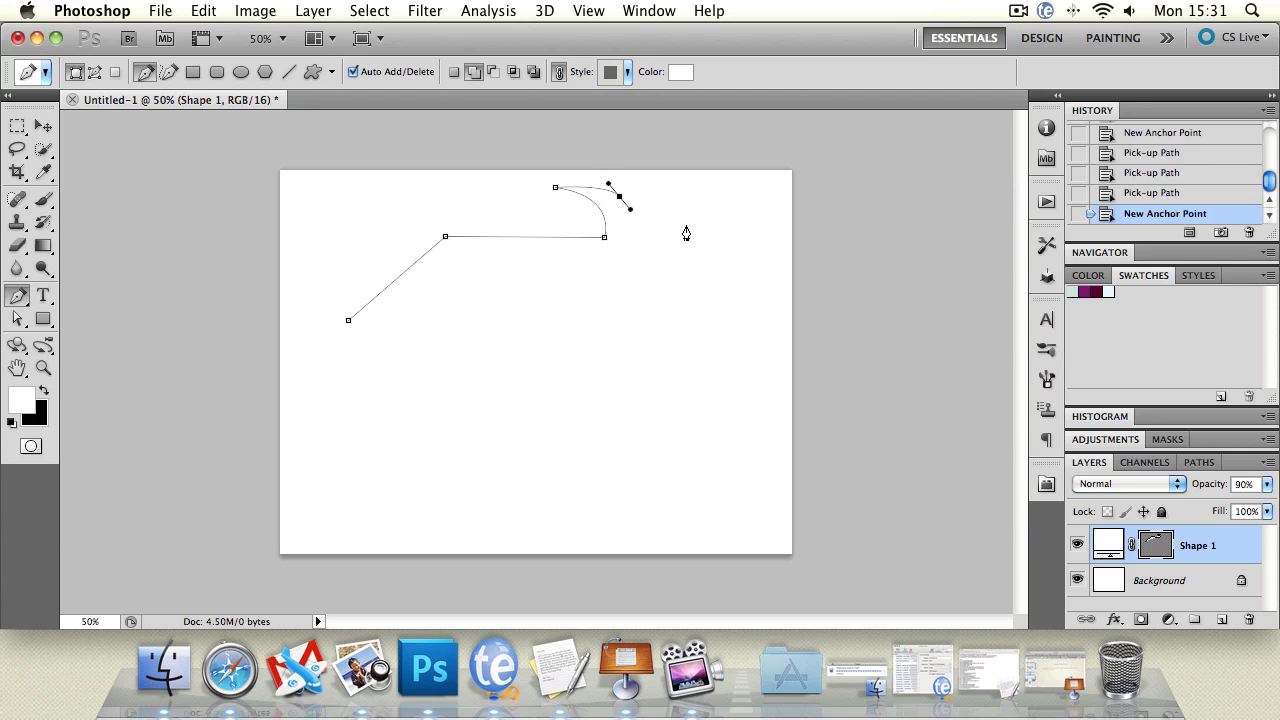
key("super+z")
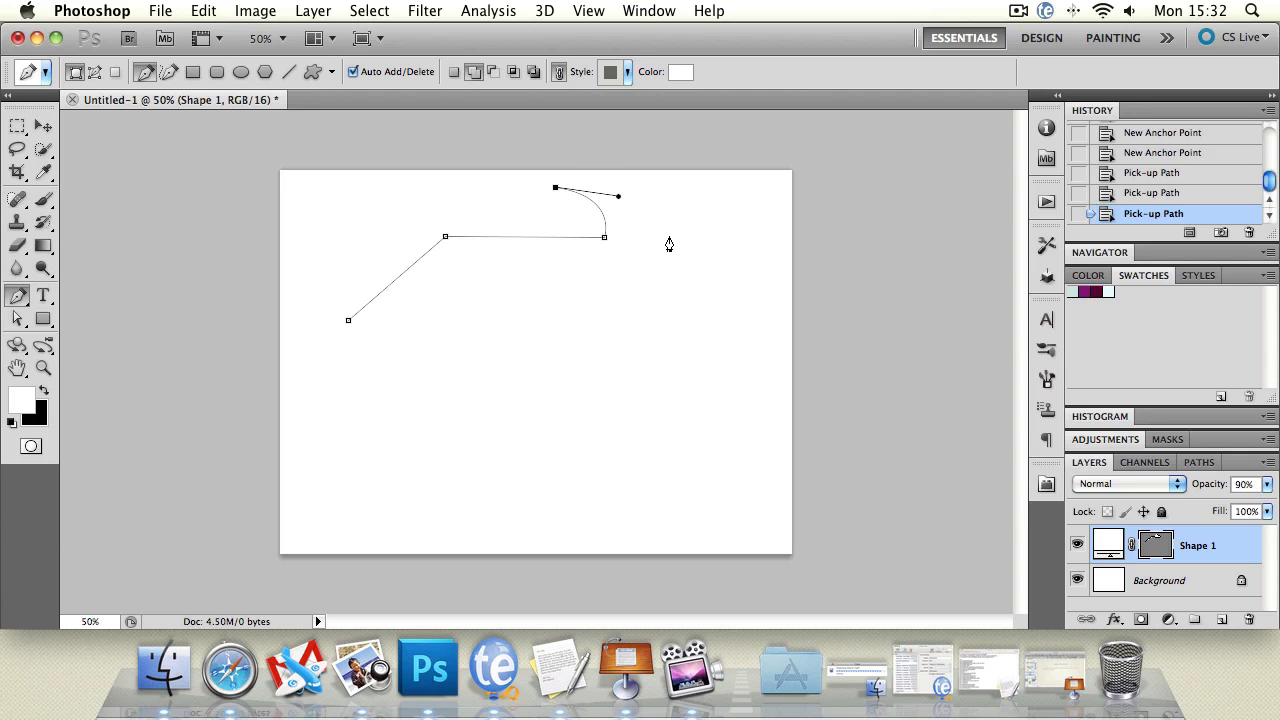
Continue the path with a wide curve bulging to the right, ending in a corner point and a short straight segment straight down
left_click_drag(655, 237, 686, 302)
left_click(513, 373)
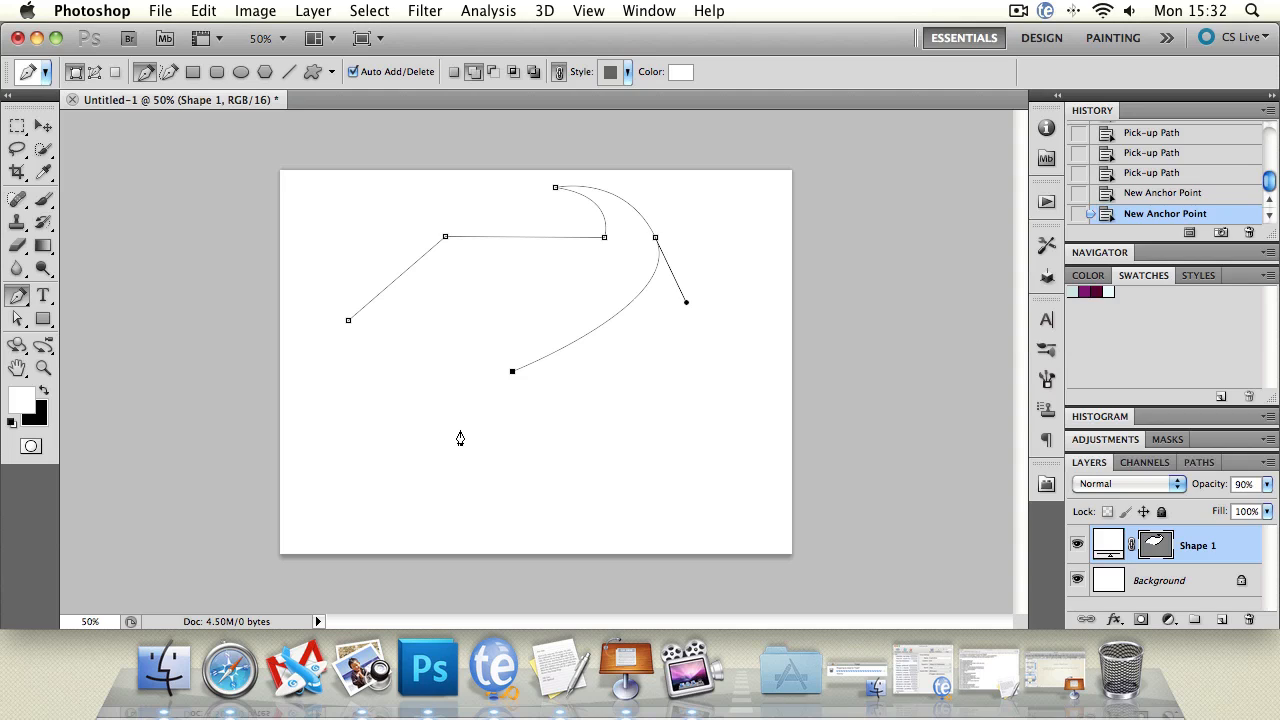
left_click(511, 443)
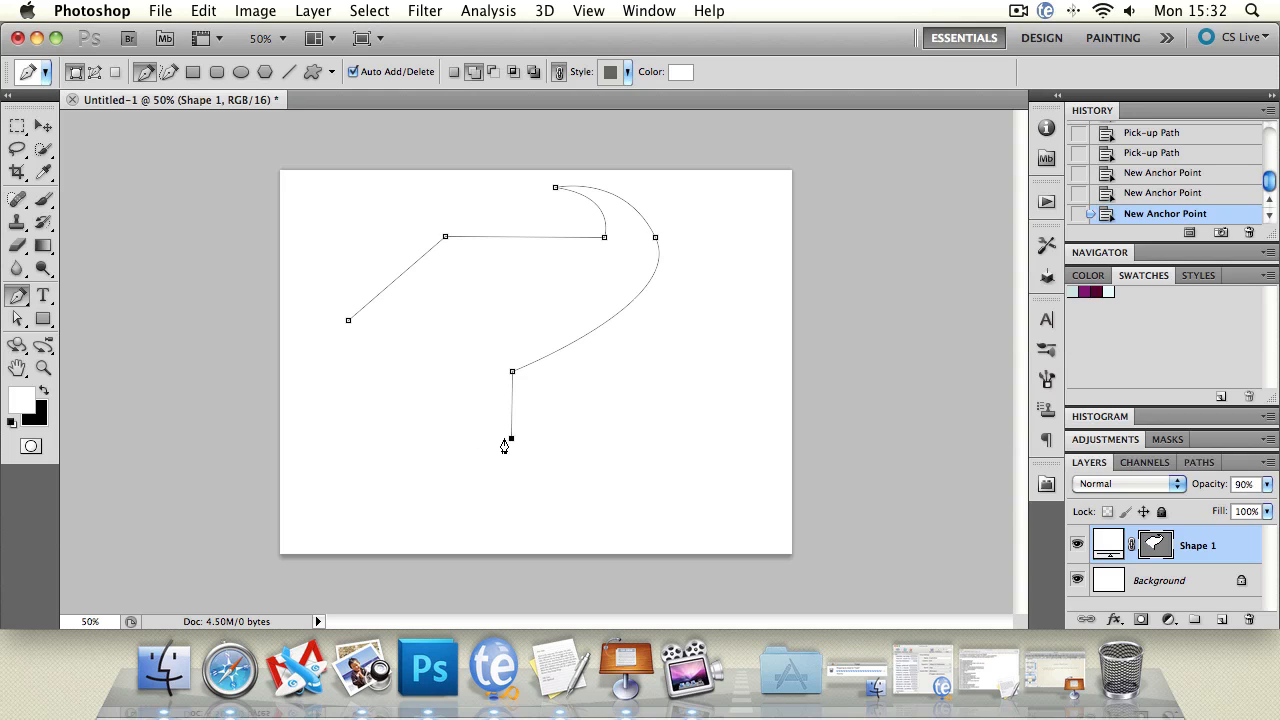
key("super+z")
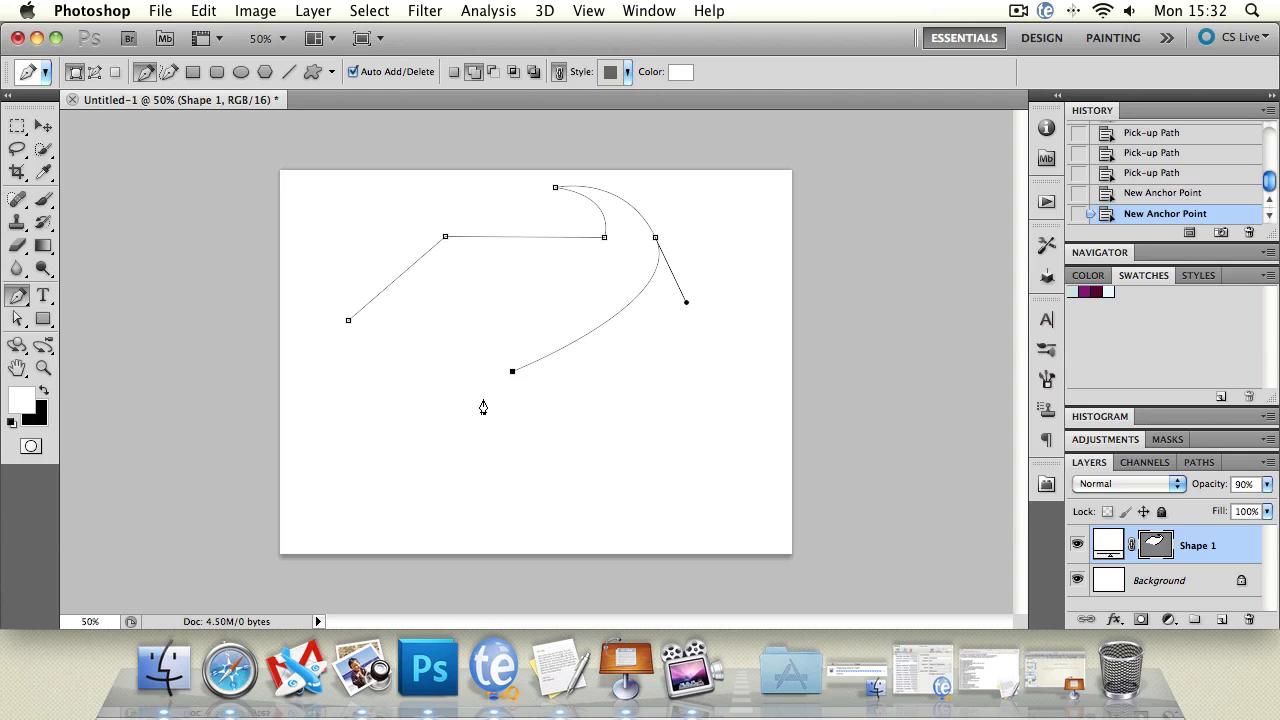
left_click(512, 412)
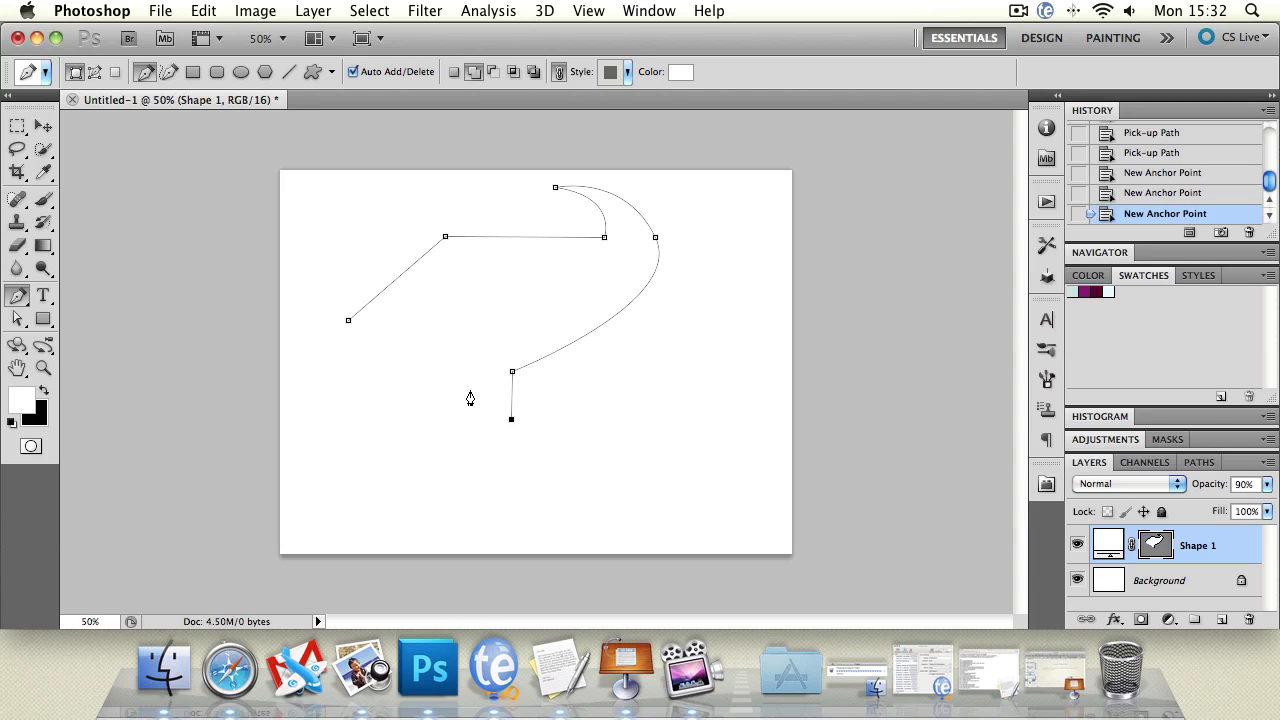
key("super+z")
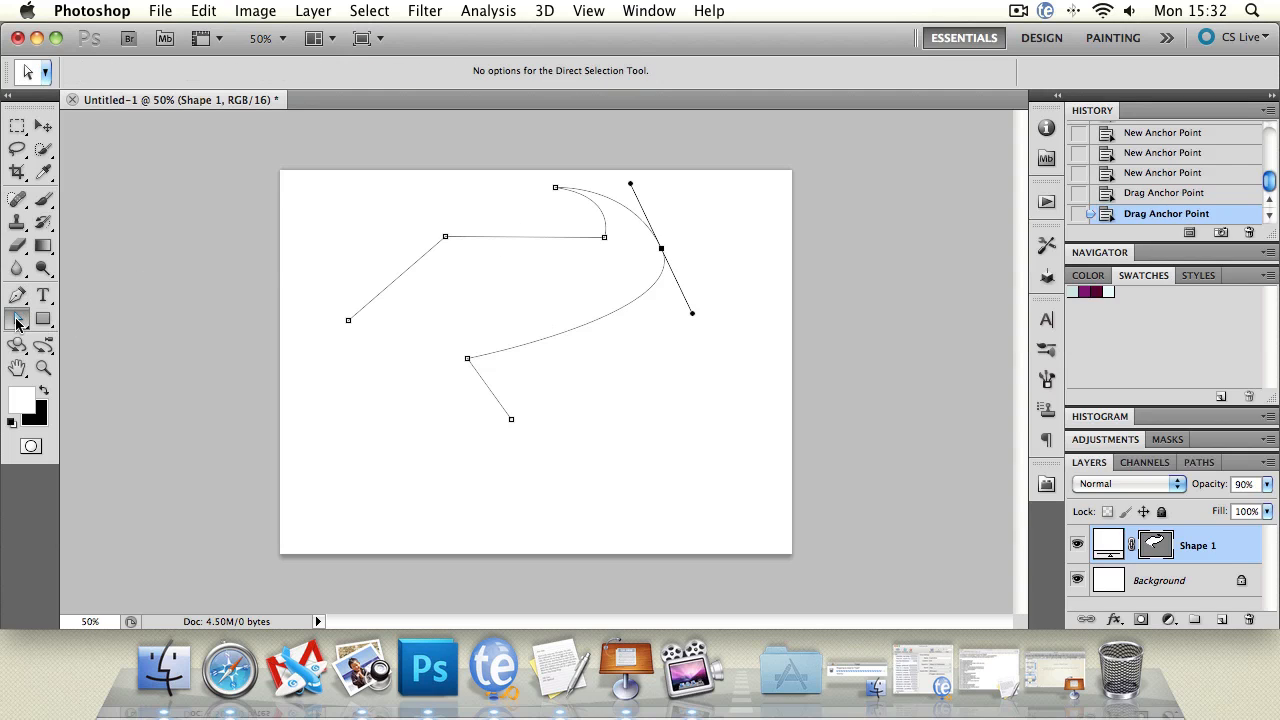
Reshape the open path with the Direct Selection tool by moving its anchor points, both end points and the right curve's lower handle
left_click_drag(18, 322, 68, 336)
mouse_move(445, 242)
left_mouse_down()
mouse_move(410, 208)
mouse_move(458, 239)
left_mouse_up()
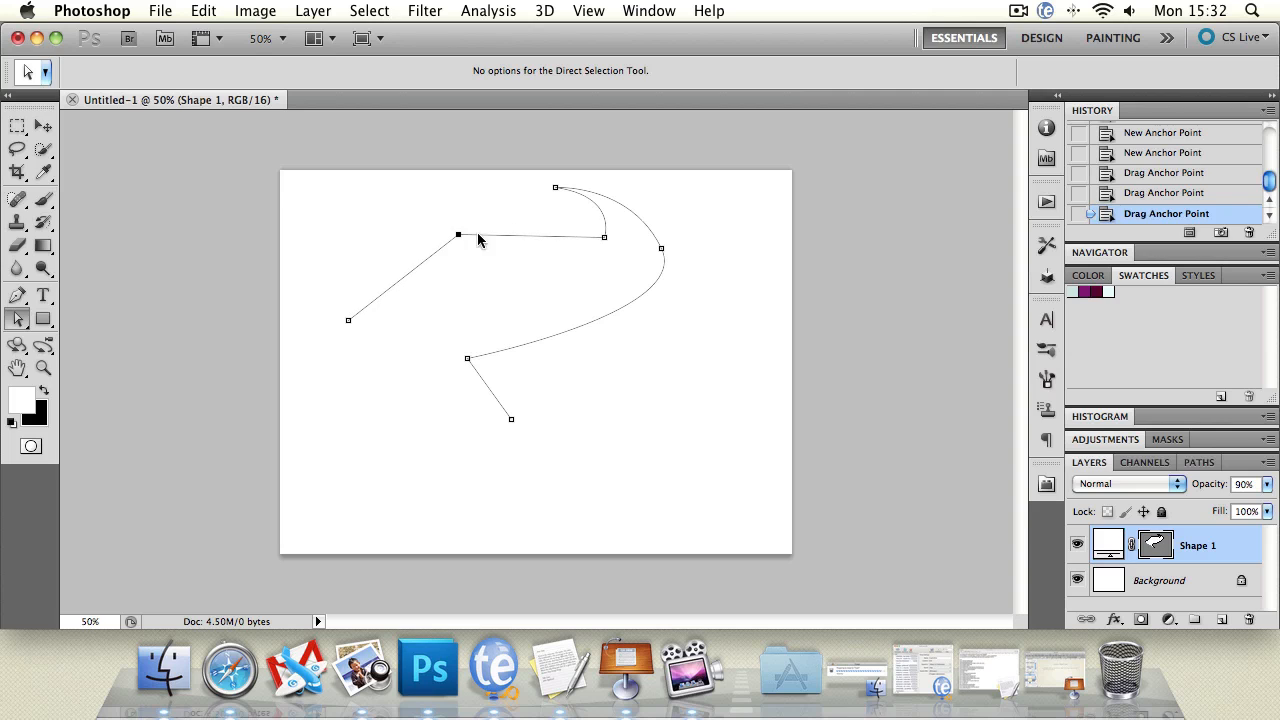
left_click_drag(555, 188, 486, 186)
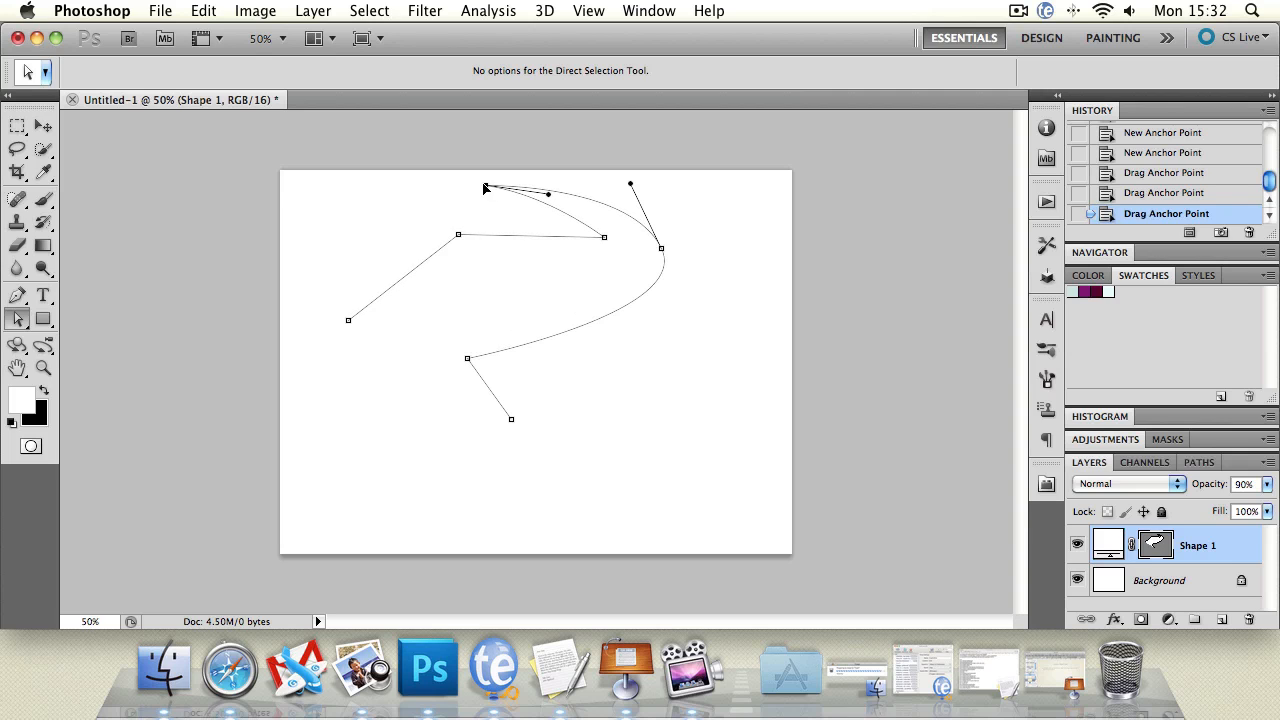
left_click(661, 248)
left_click_drag(661, 248, 704, 239)
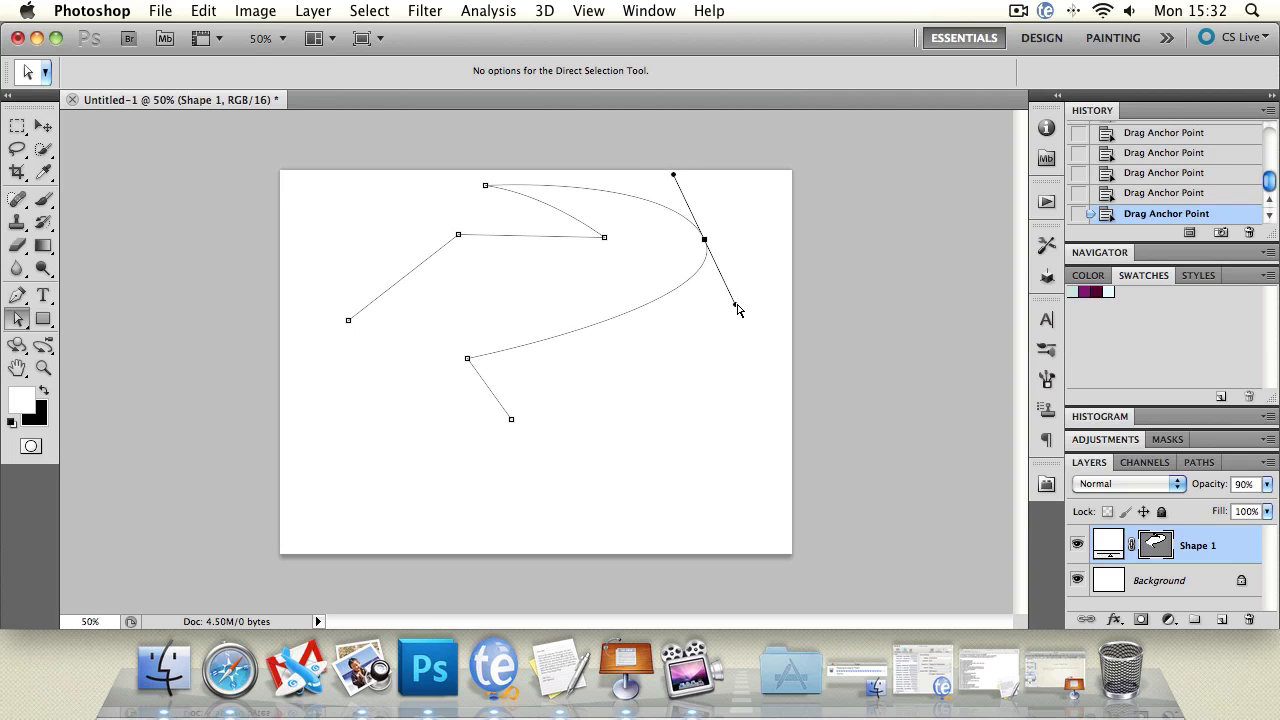
left_click_drag(735, 306, 734, 338)
left_click_drag(512, 420, 342, 385)
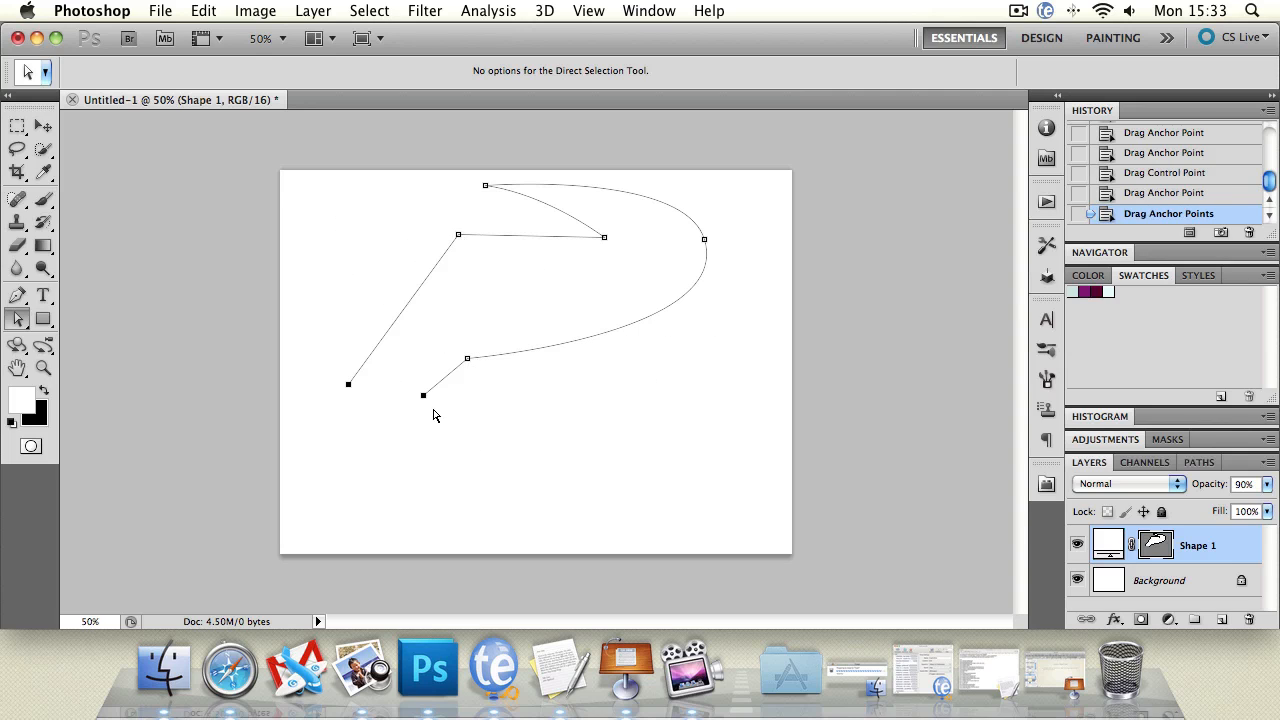
Delete the Shape 1 layer together with its vector mask
left_click(44, 126)
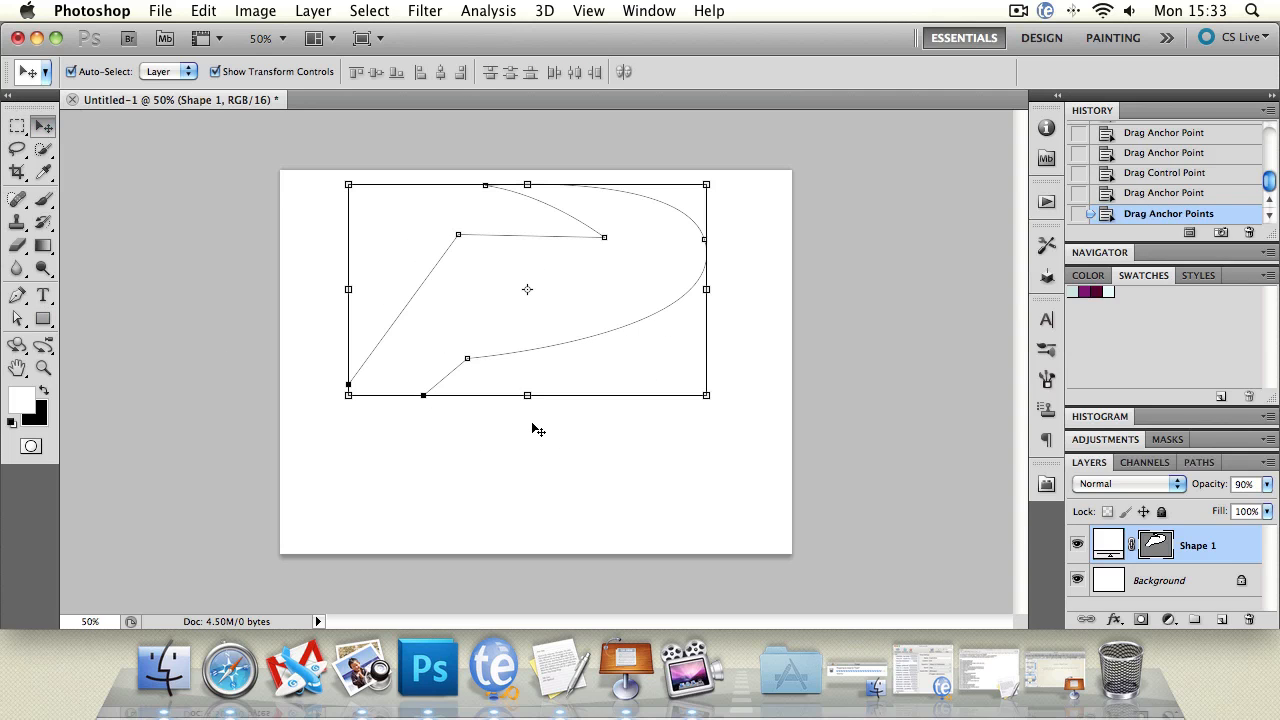
key("Delete")
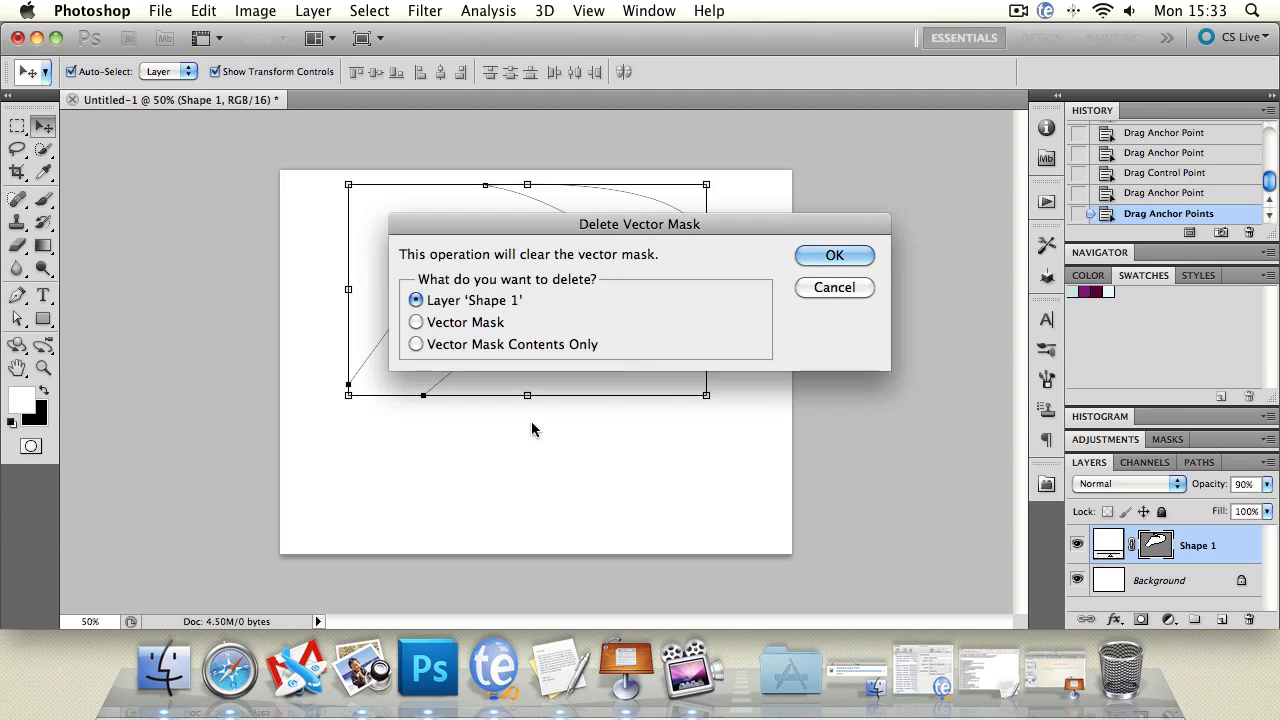
left_click(800, 254)
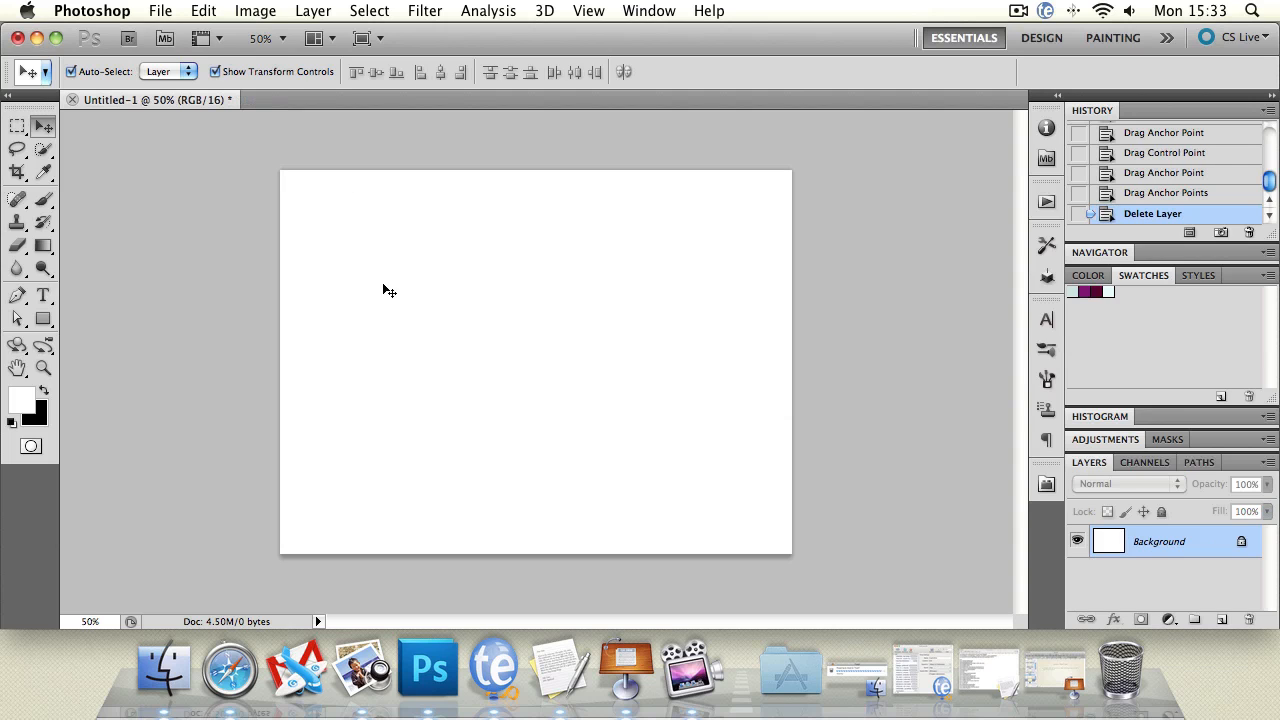
Select the Pen tool and open defender.psd from the photoshop folder
left_click(18, 295)
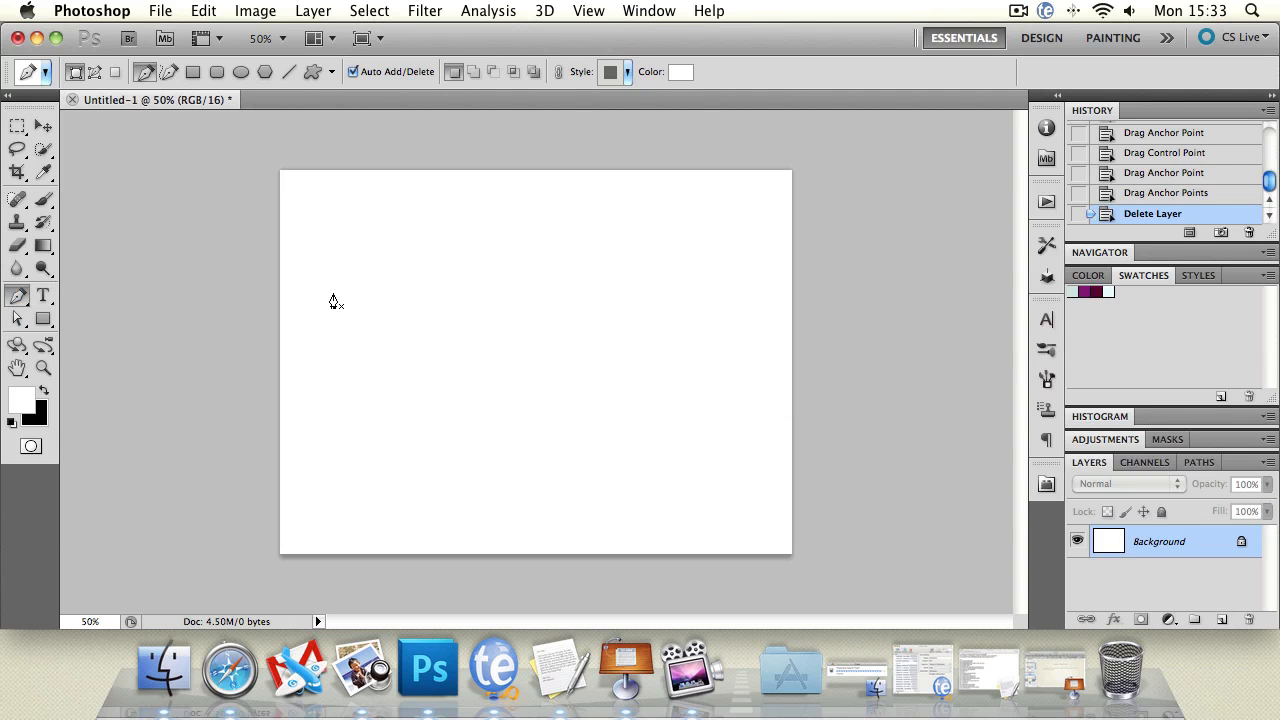
left_click(162, 11)
left_click(186, 55)
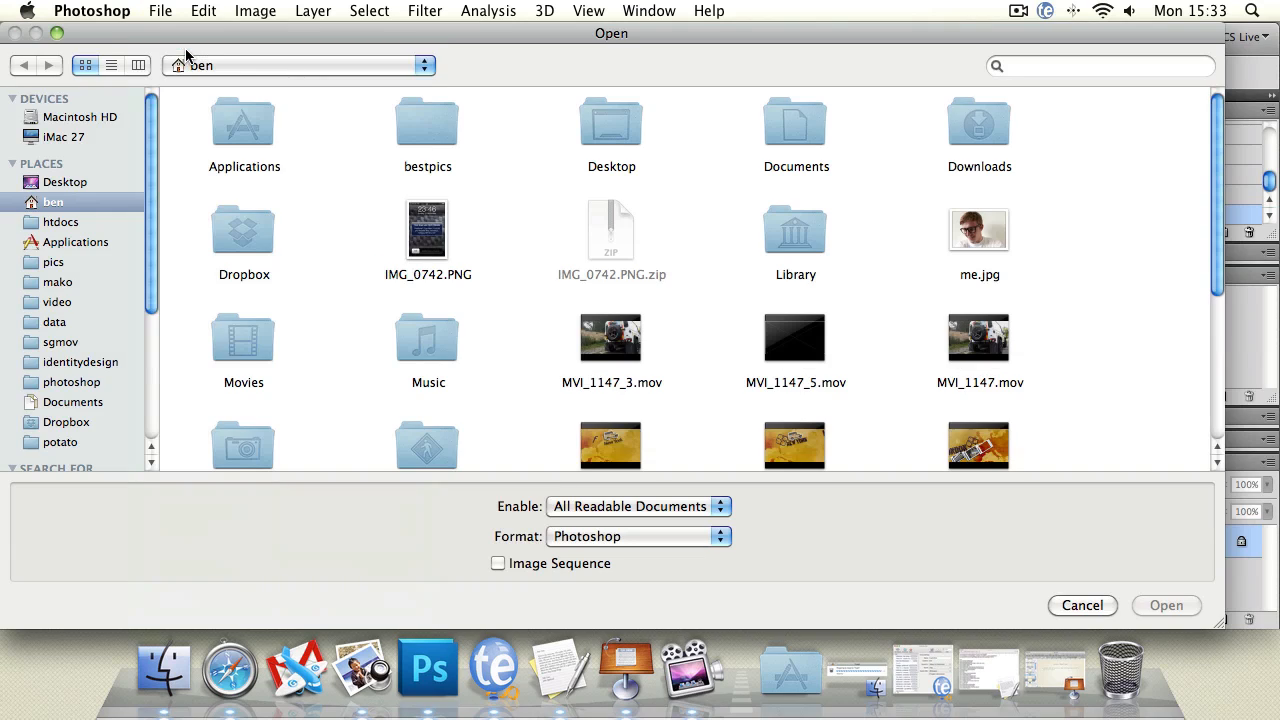
left_click(68, 384)
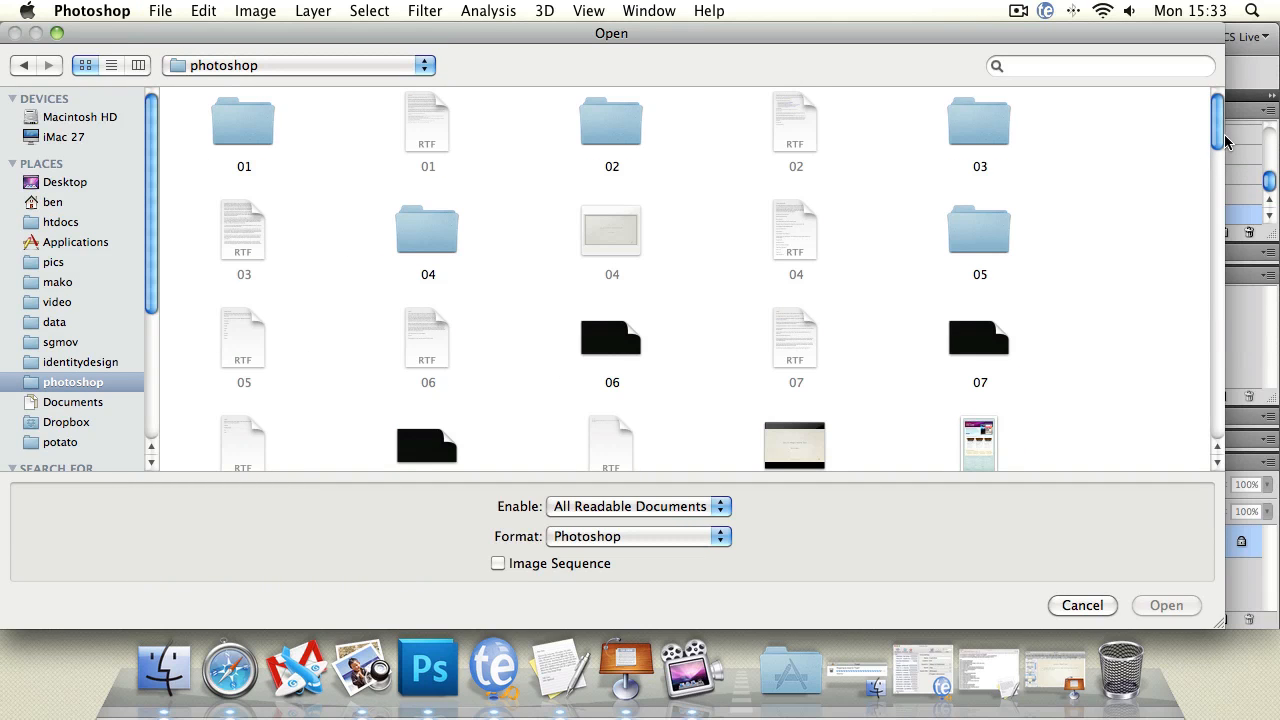
scroll(1006, 240, "down", 10)
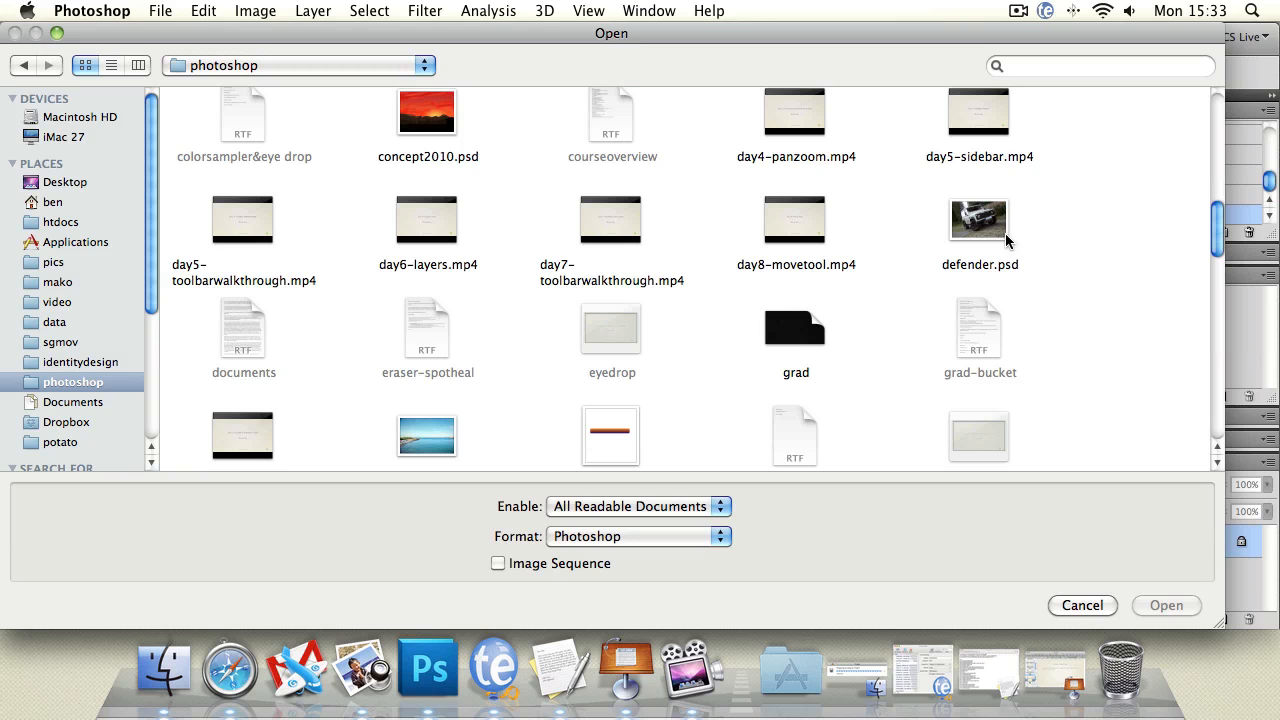
double_click(978, 222)
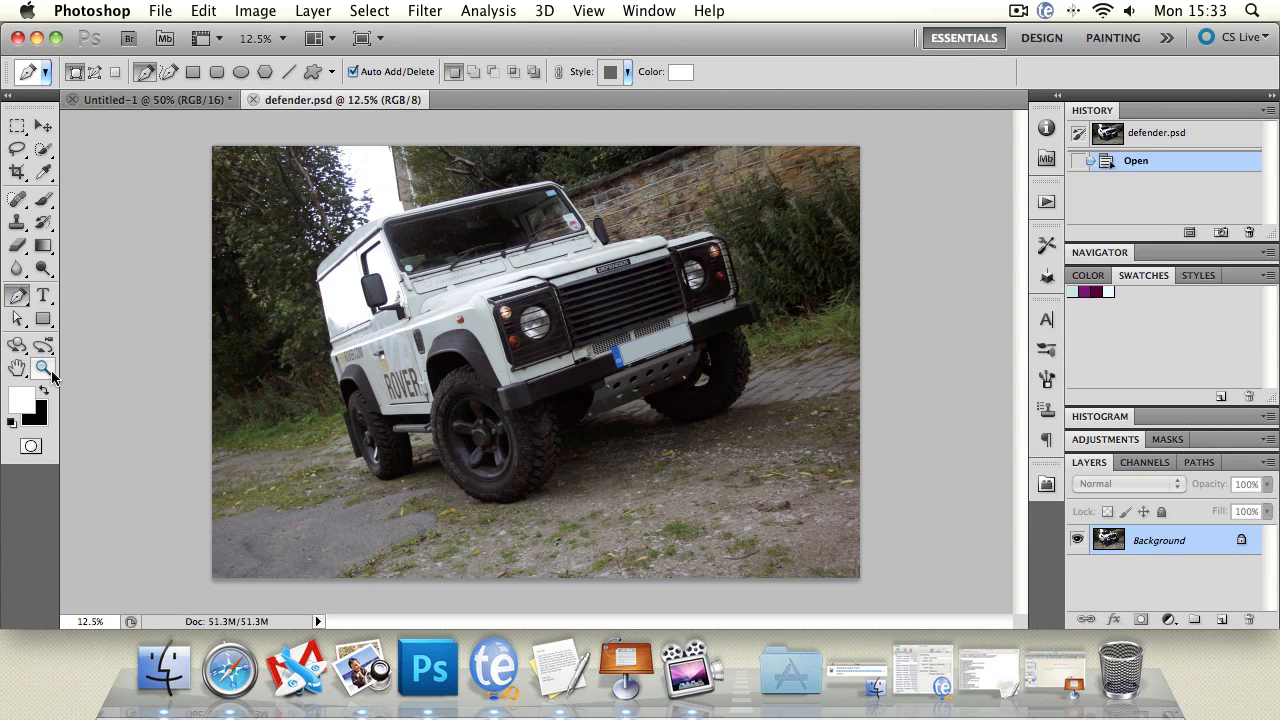
Convert the photo's locked Background into a regular layer named Layer 0
left_click(45, 368)
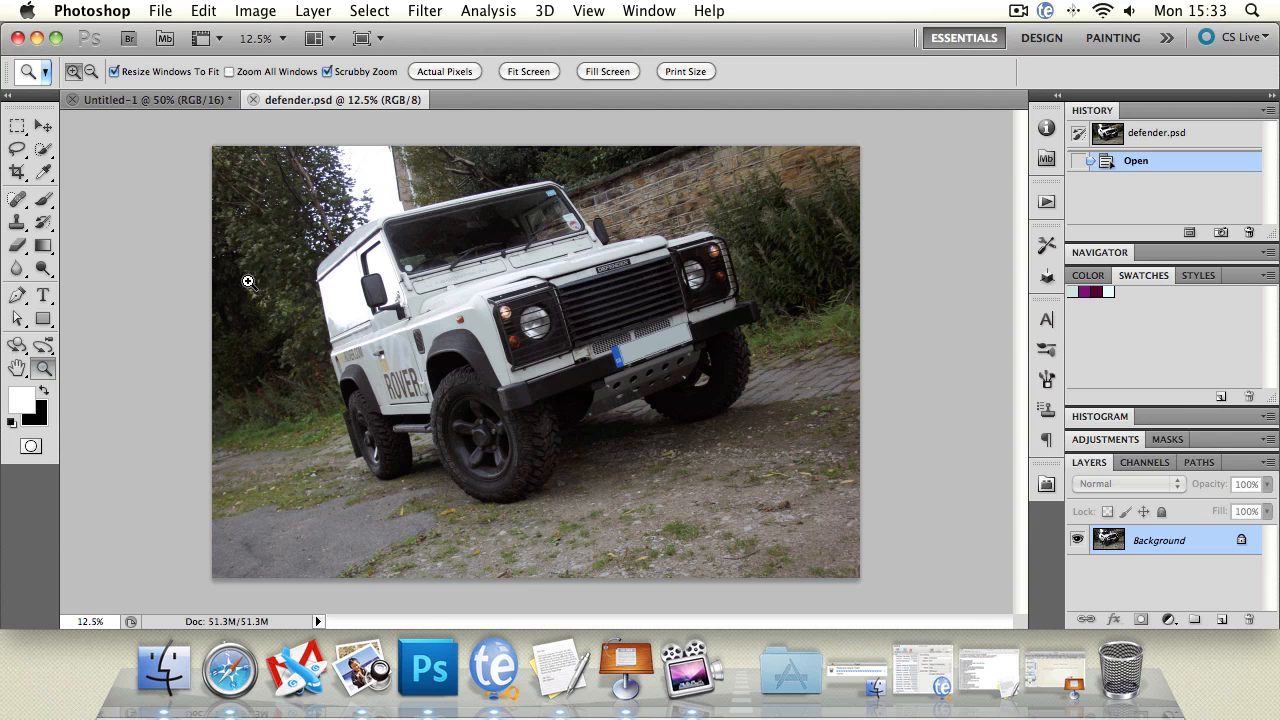
double_click(1228, 541)
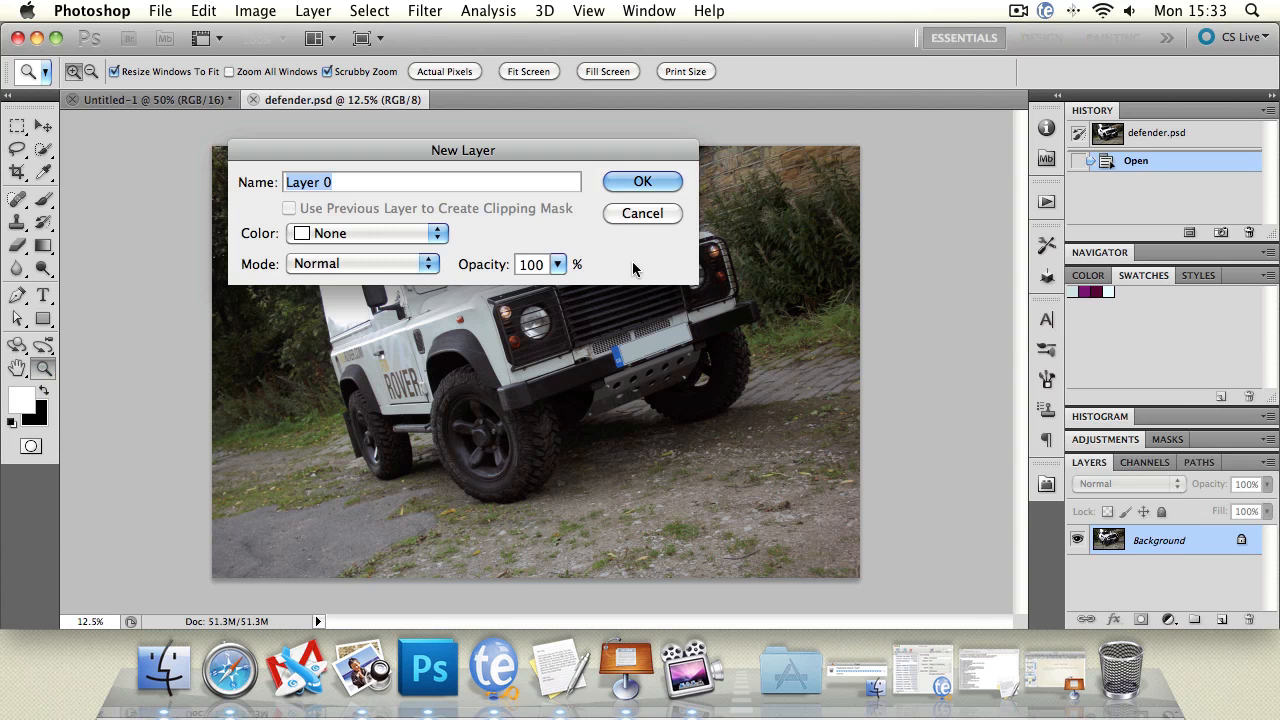
left_click(640, 182)
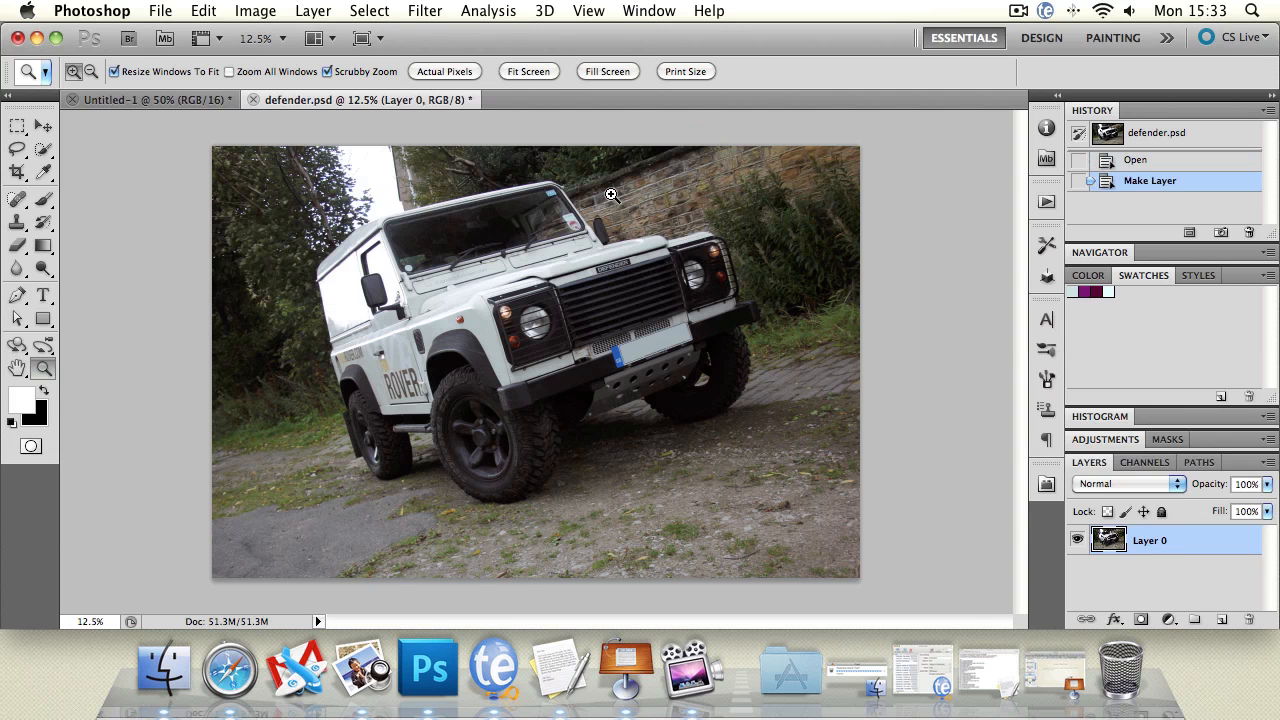
Set the Pen tool to draw paths instead of shape layers for tracing the vehicle
left_click(366, 335)
left_click(511, 330)
left_click(493, 330)
left_click(491, 328)
left_click(484, 246)
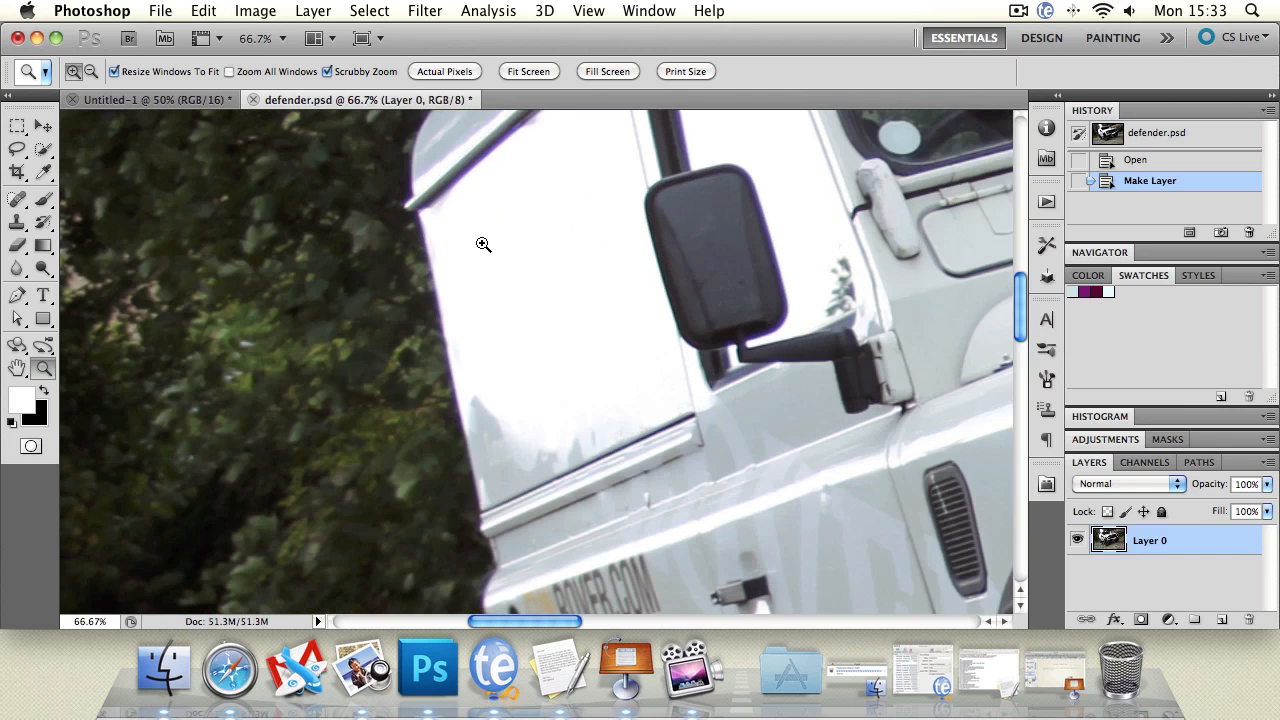
key("h")
scroll(289, 420, "up", 5)
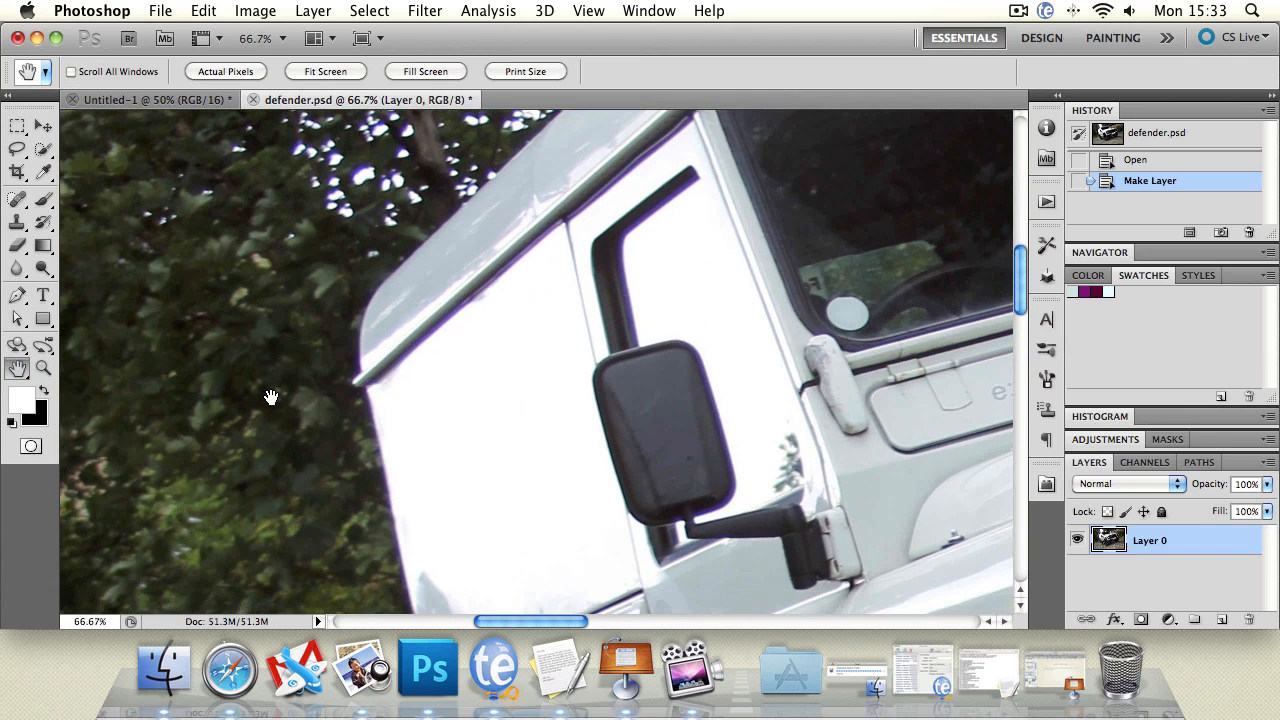
left_click_drag(317, 370, 299, 377)
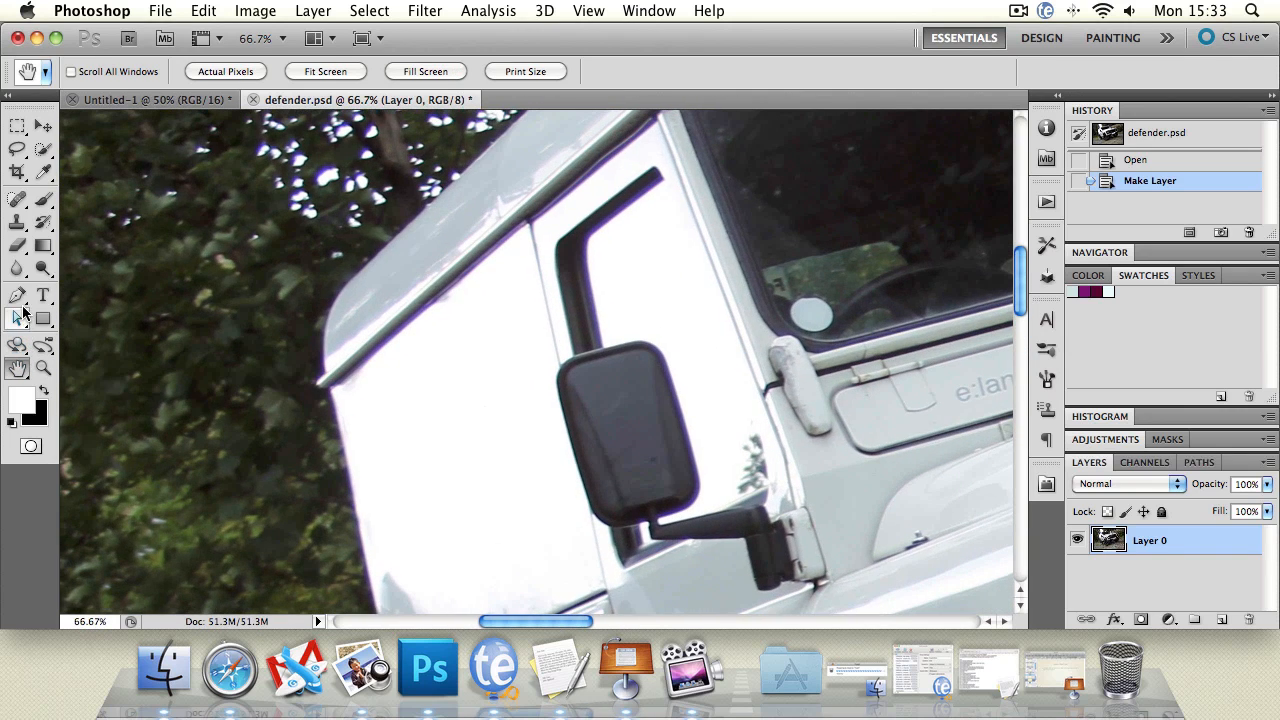
left_click(21, 300)
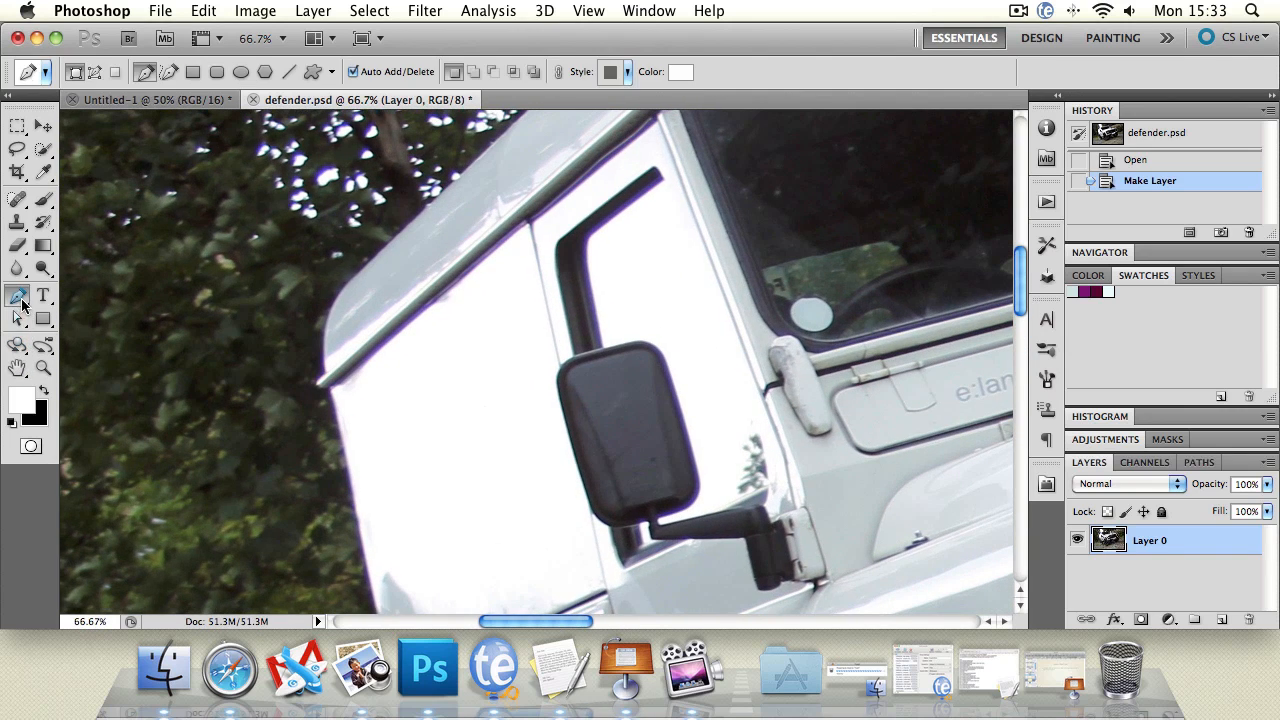
left_click(94, 72)
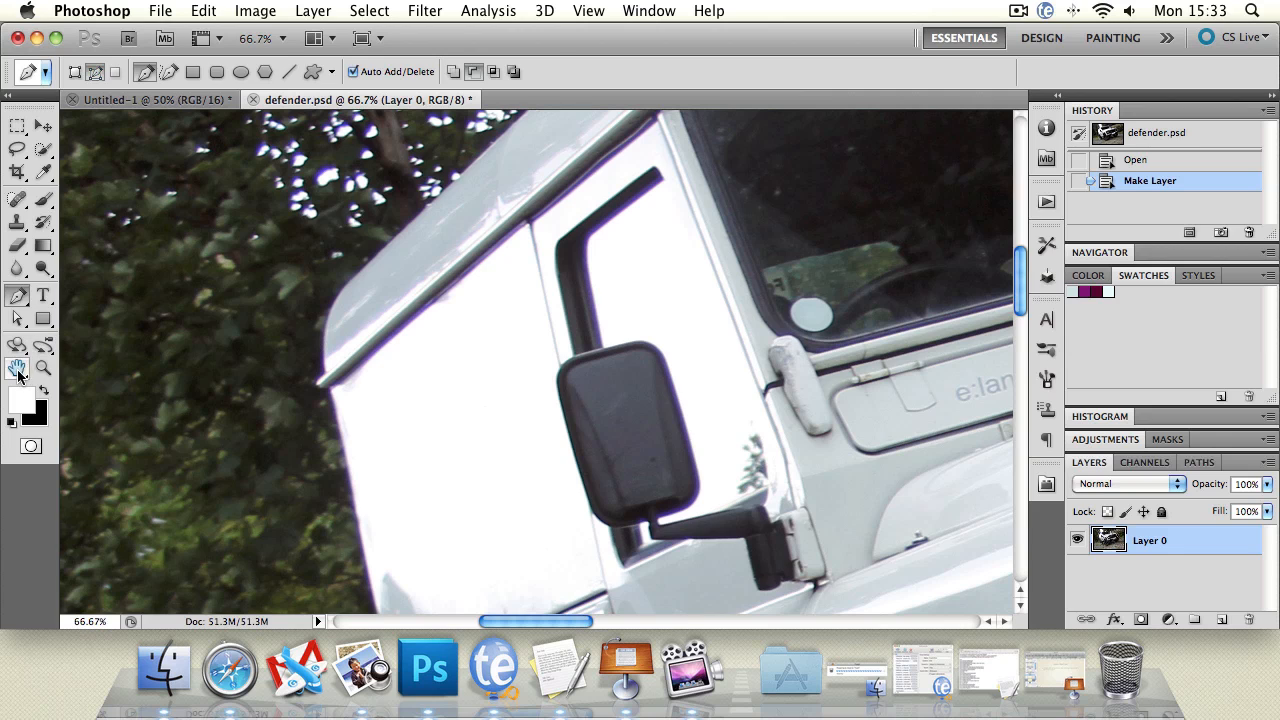
Start a work path along the vehicle's sloping roof edge, curve it around the rear roof corner and remove that anchor's outgoing direction handle
left_click(18, 371)
left_click_drag(322, 228, 275, 241)
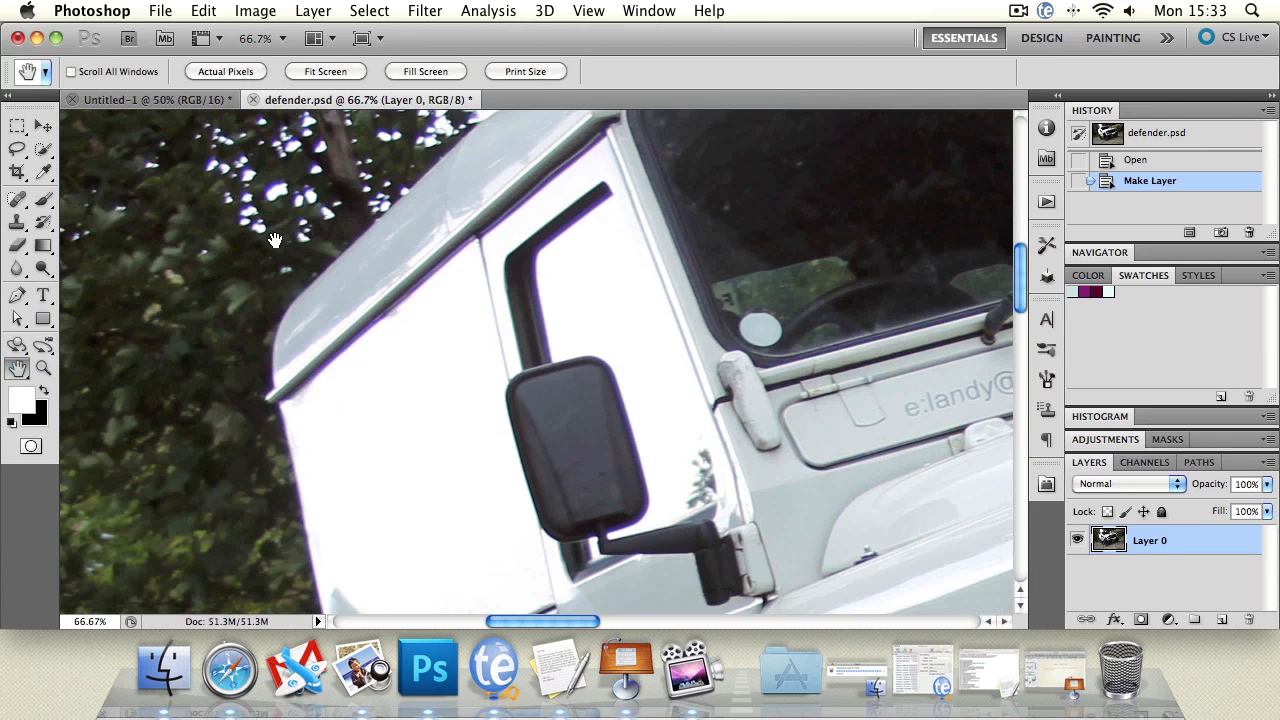
left_click(18, 296)
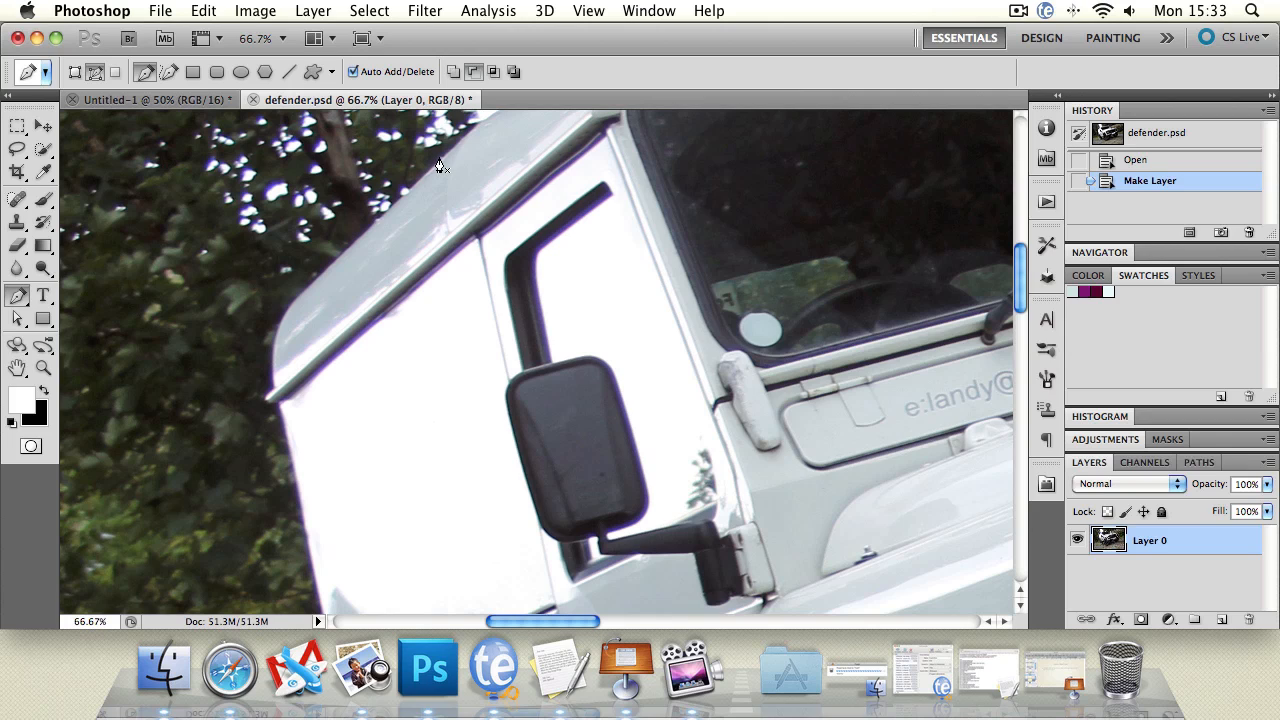
left_click(438, 159)
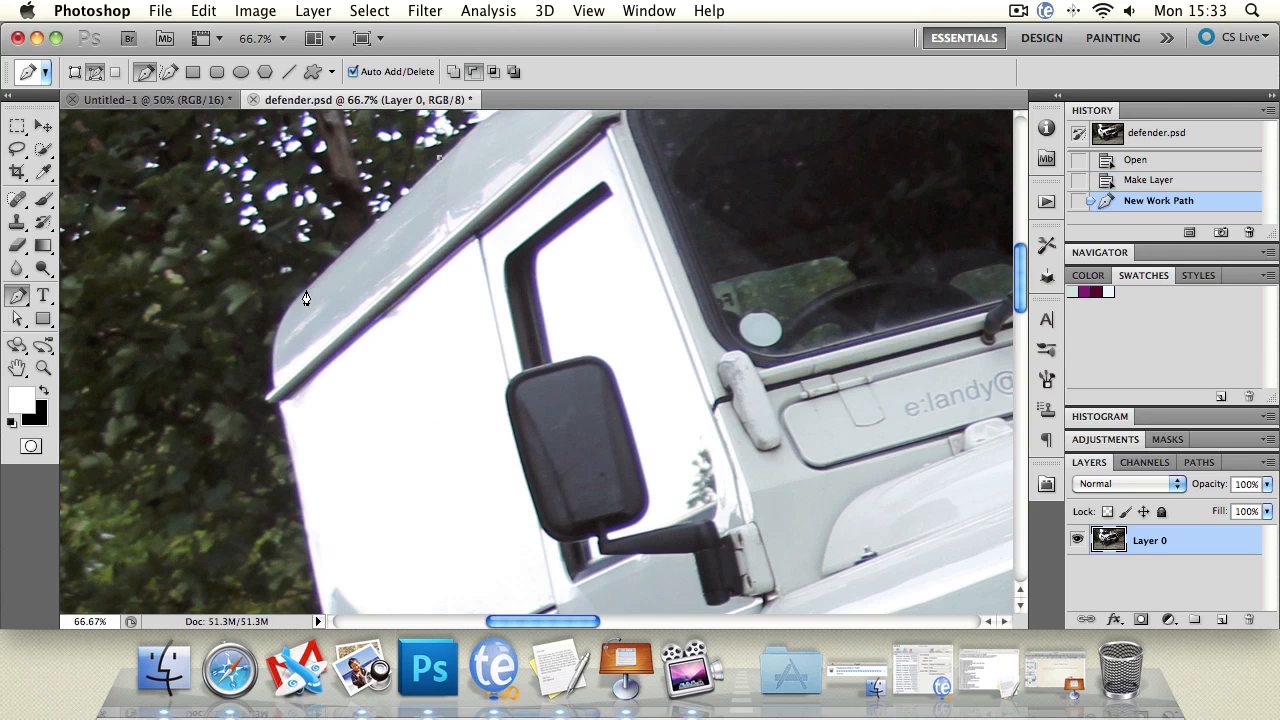
left_click(303, 292)
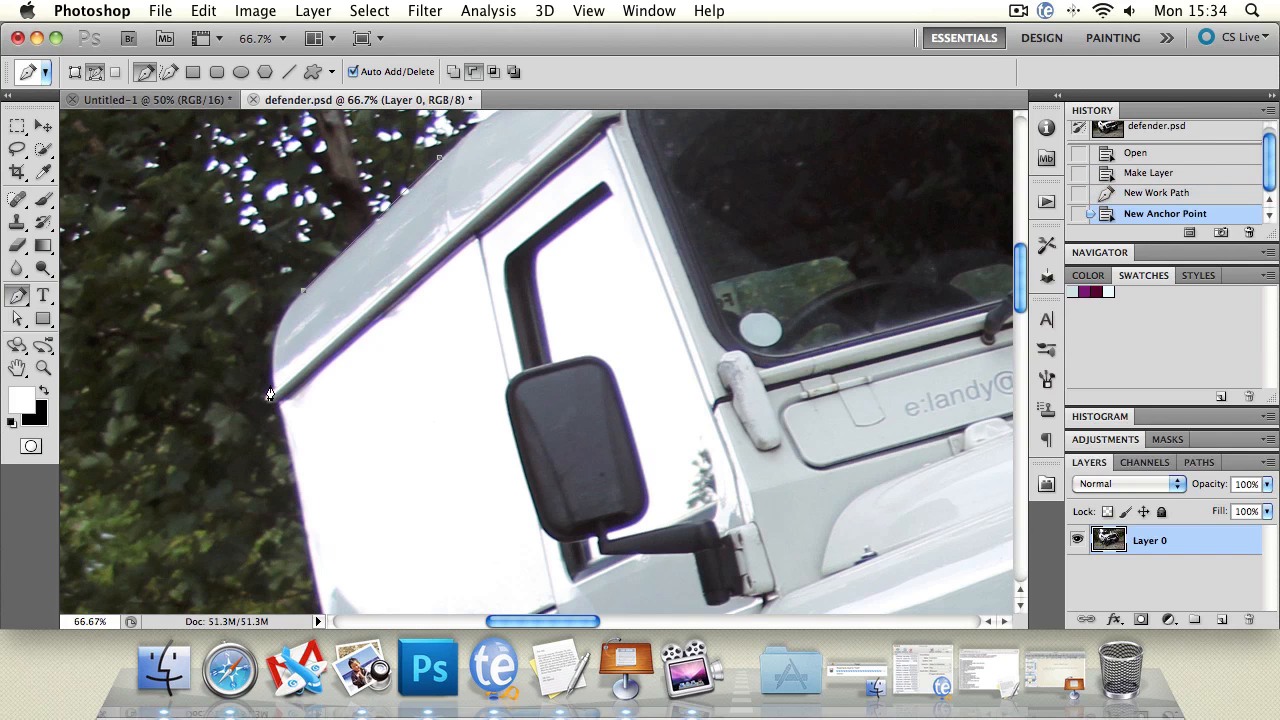
left_click_drag(273, 390, 282, 460)
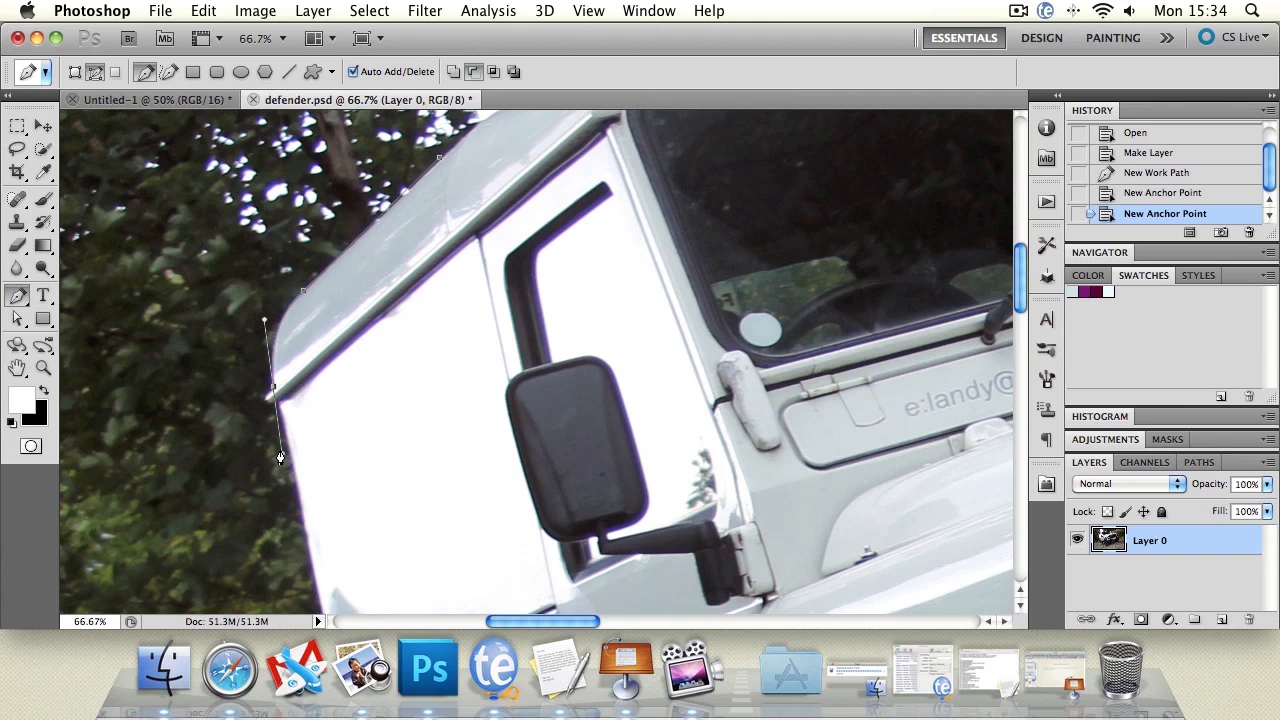
left_click(272, 392)
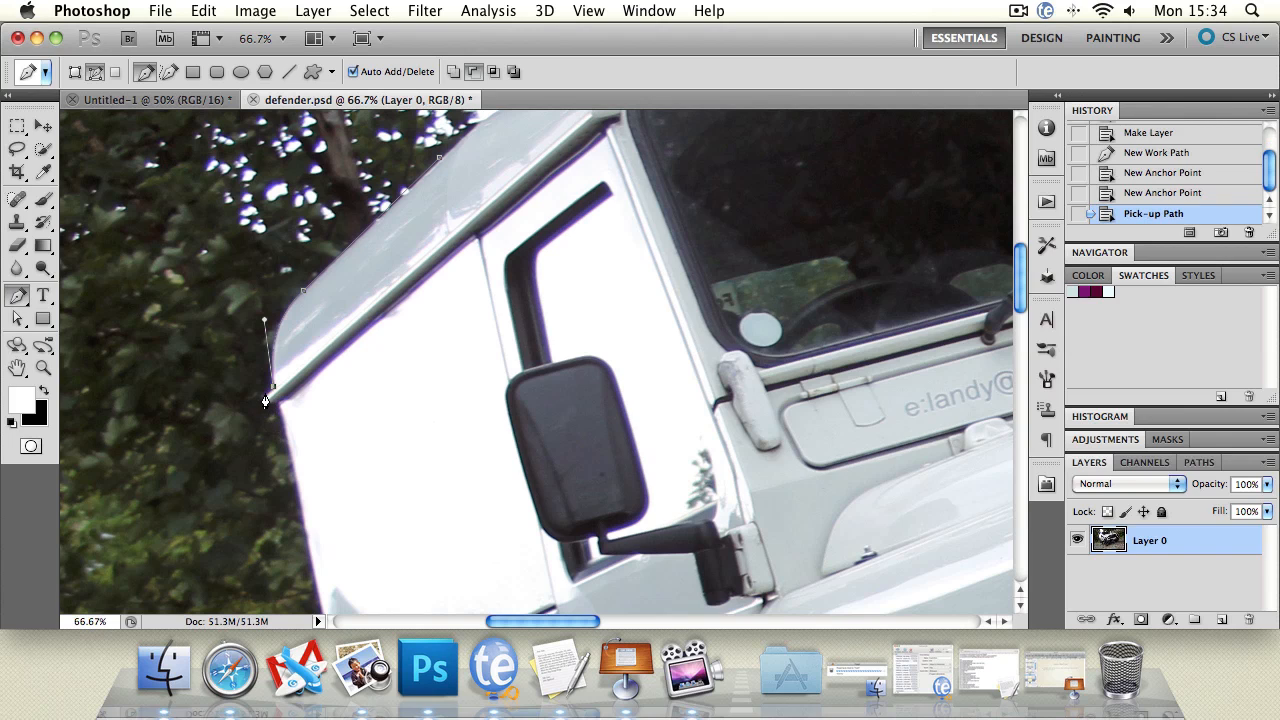
Continue the path around the roof gutter end and down the vehicle's rear side edge to the ledge below the white panel
left_click(266, 406)
left_click(266, 406)
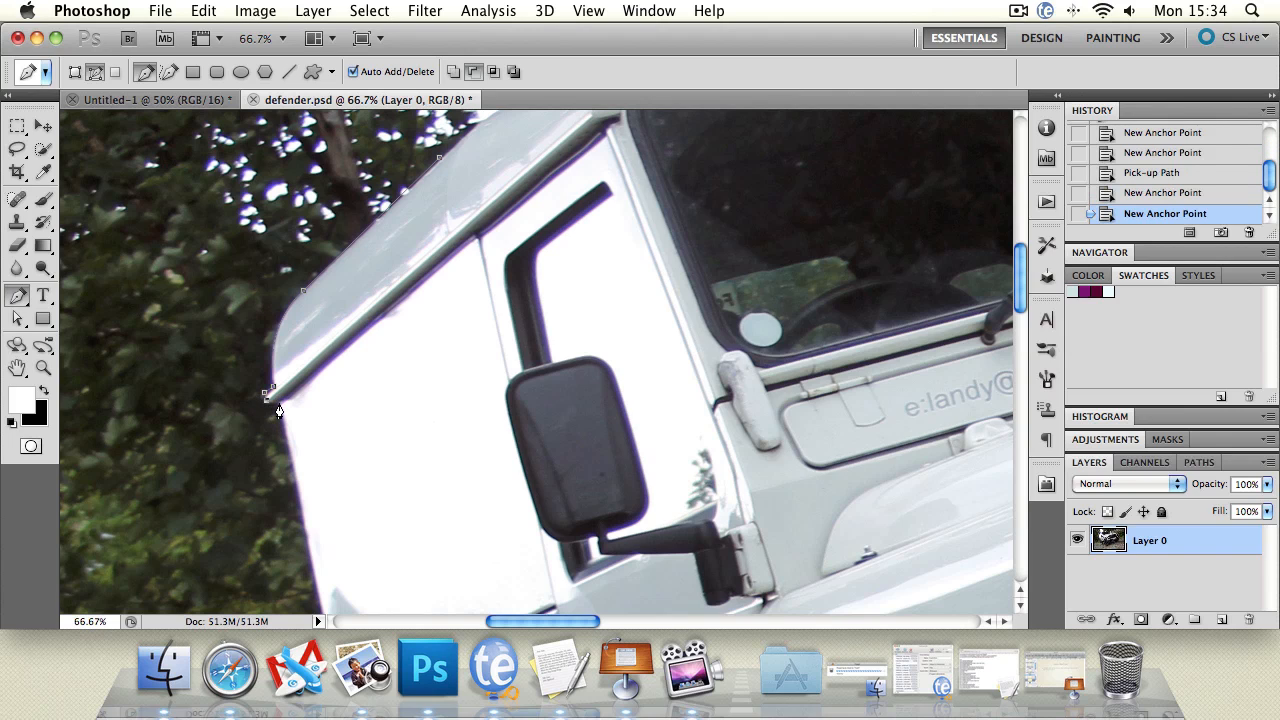
left_click(279, 413)
left_click_drag(293, 419, 338, 179)
left_click(325, 463)
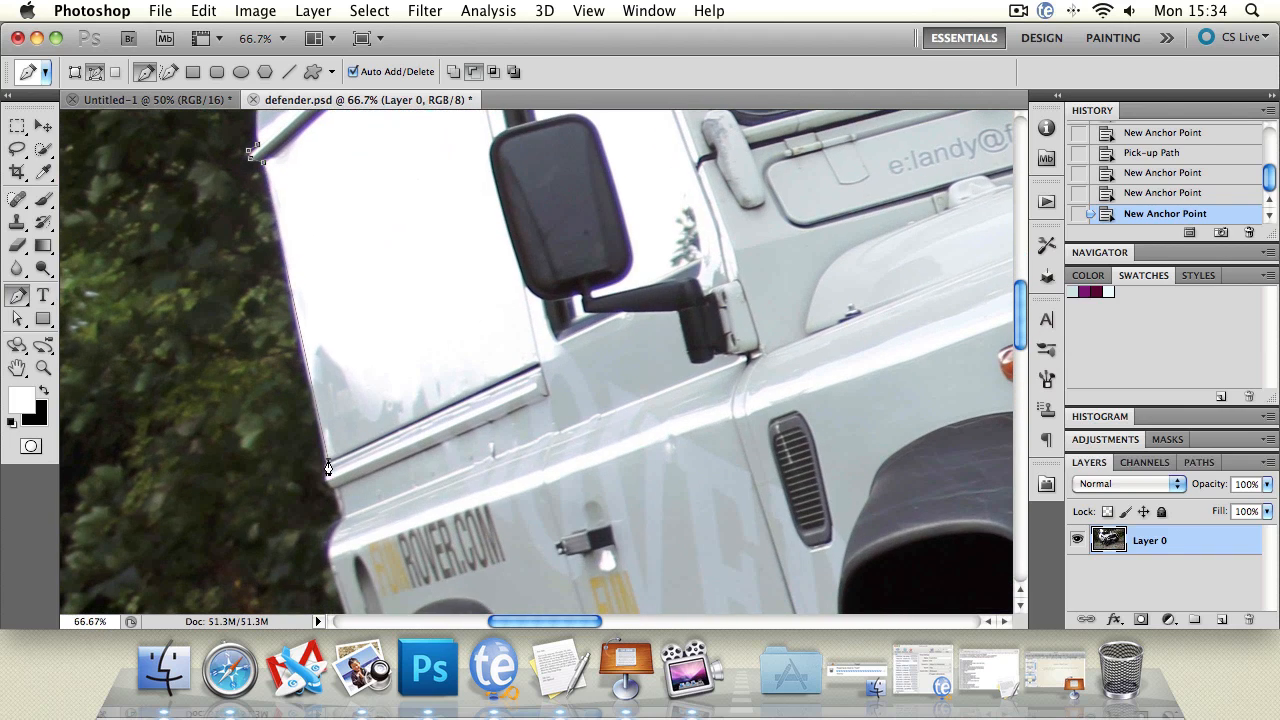
left_click(325, 476)
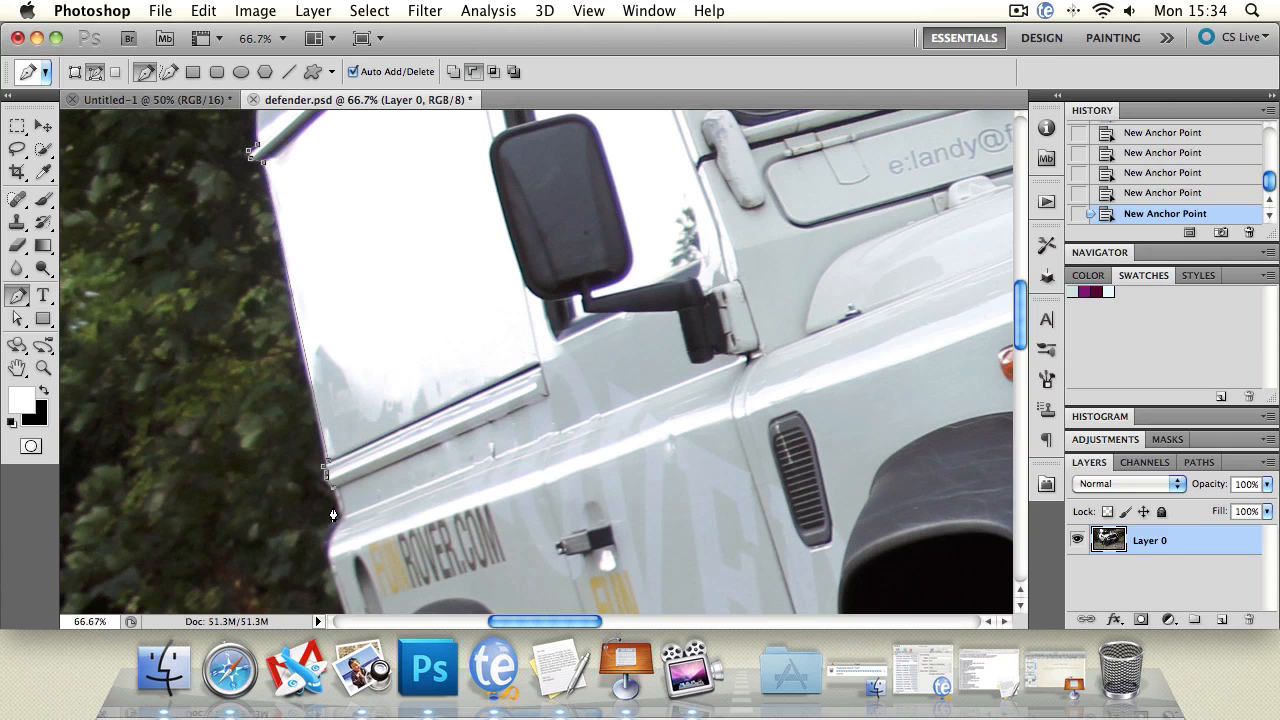
Trace the lower rear body edge and around the rear wheel arch, and close the path at its starting point on the roof
left_click_drag(340, 515, 289, 377)
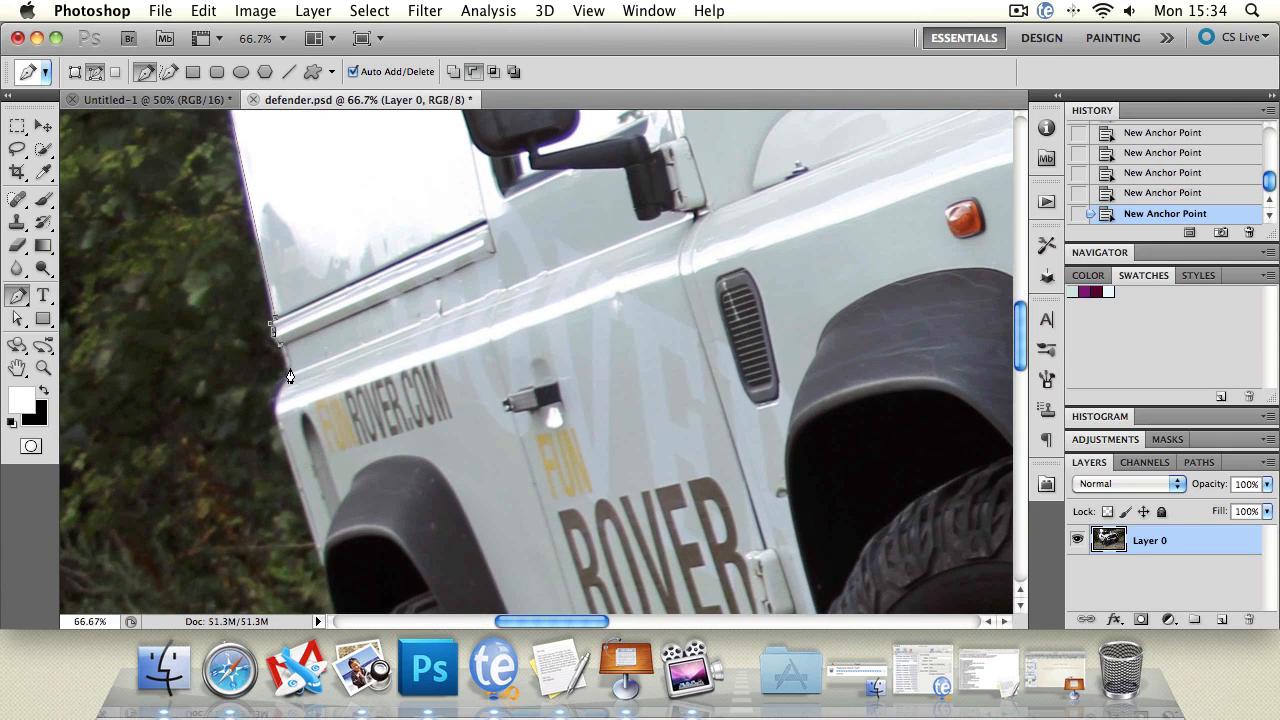
left_click(285, 374)
left_click_drag(271, 418, 285, 433)
left_click(320, 573)
left_click_drag(337, 543, 410, 558)
left_click_drag(411, 264, 351, 518)
left_click_drag(413, 224, 430, 446)
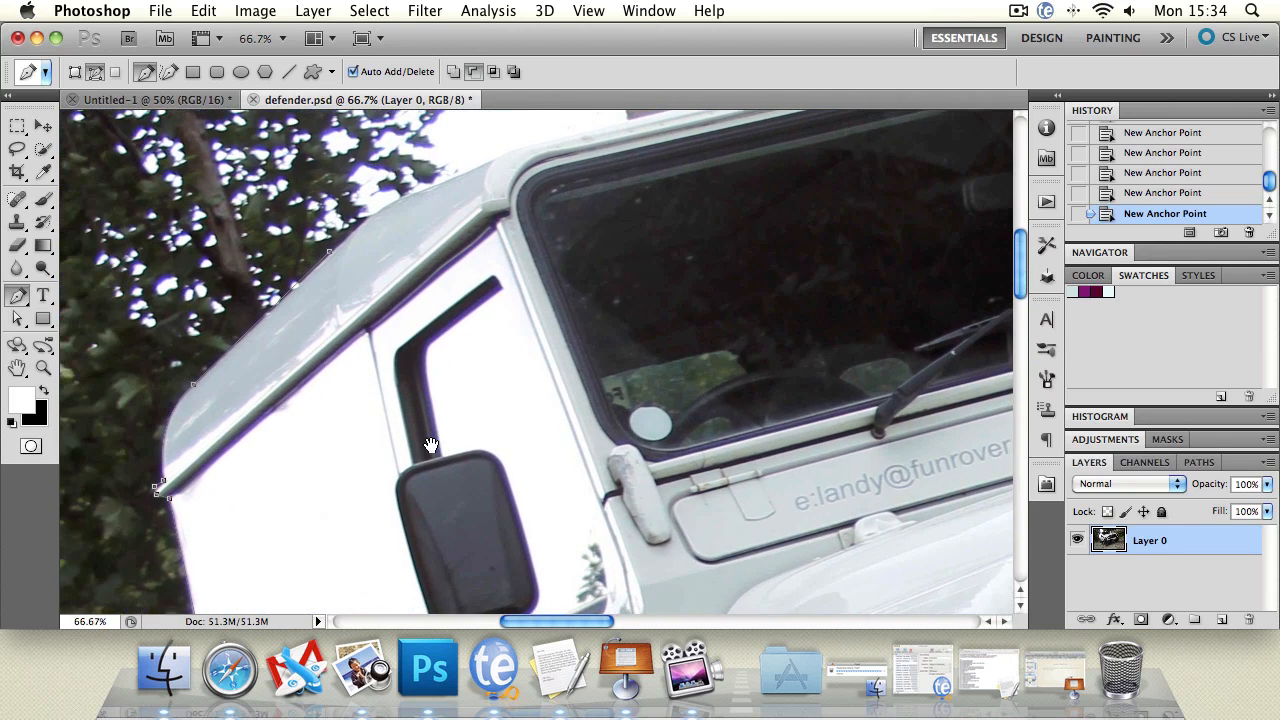
left_click(329, 260)
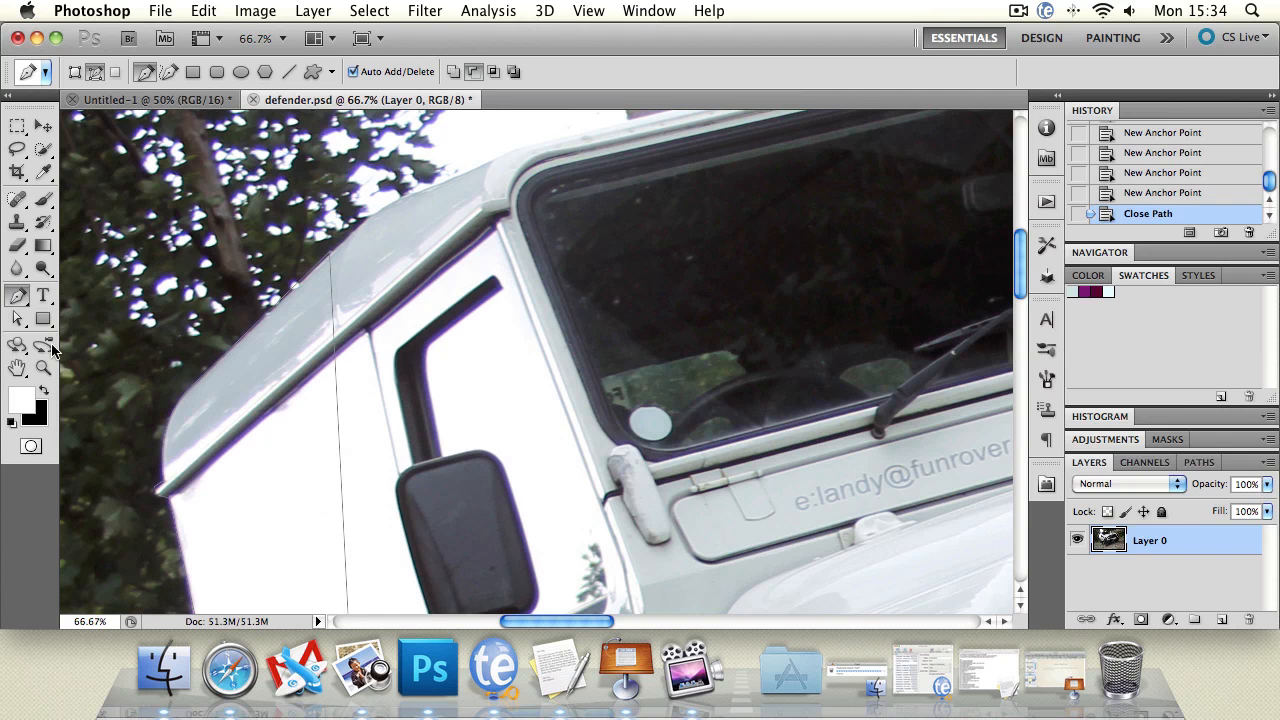
Shift the closed path slightly with the Path Selection tool and adjust its anchor point on the roof edge with the Direct Selection tool
double_click(43, 368)
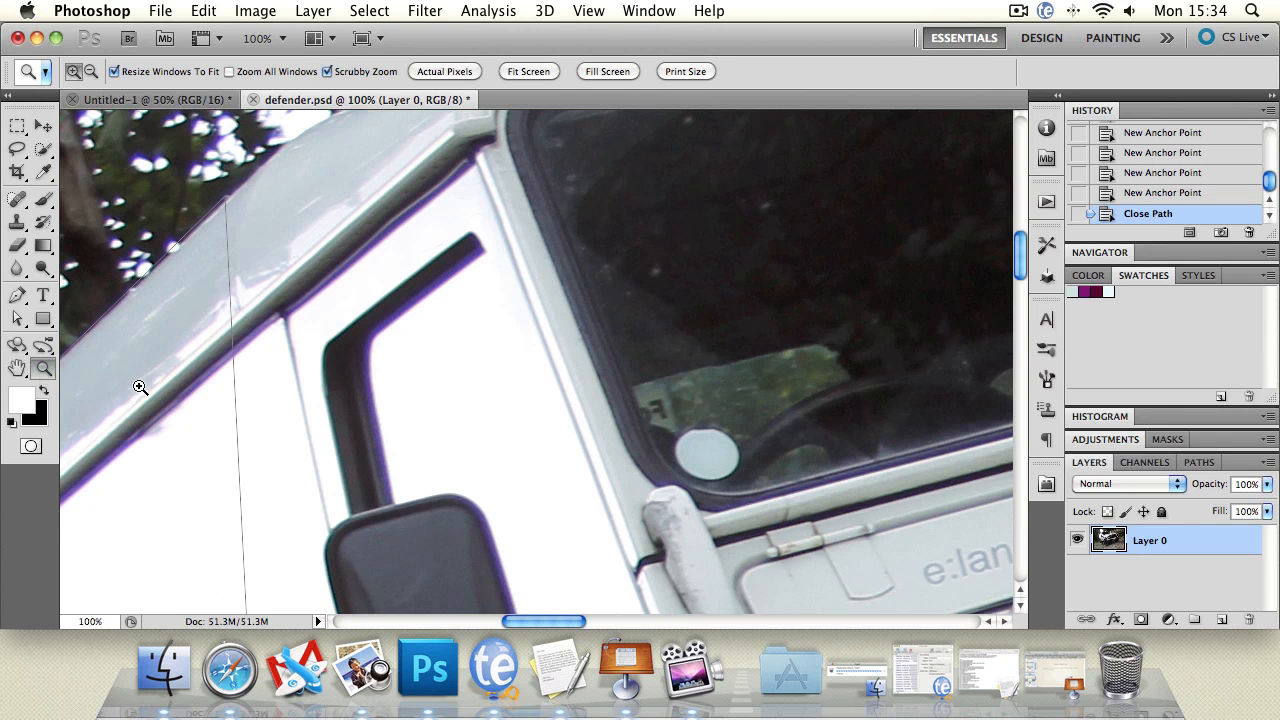
left_click(195, 381, "alt")
left_click(199, 416, "alt")
left_click(194, 431, "alt")
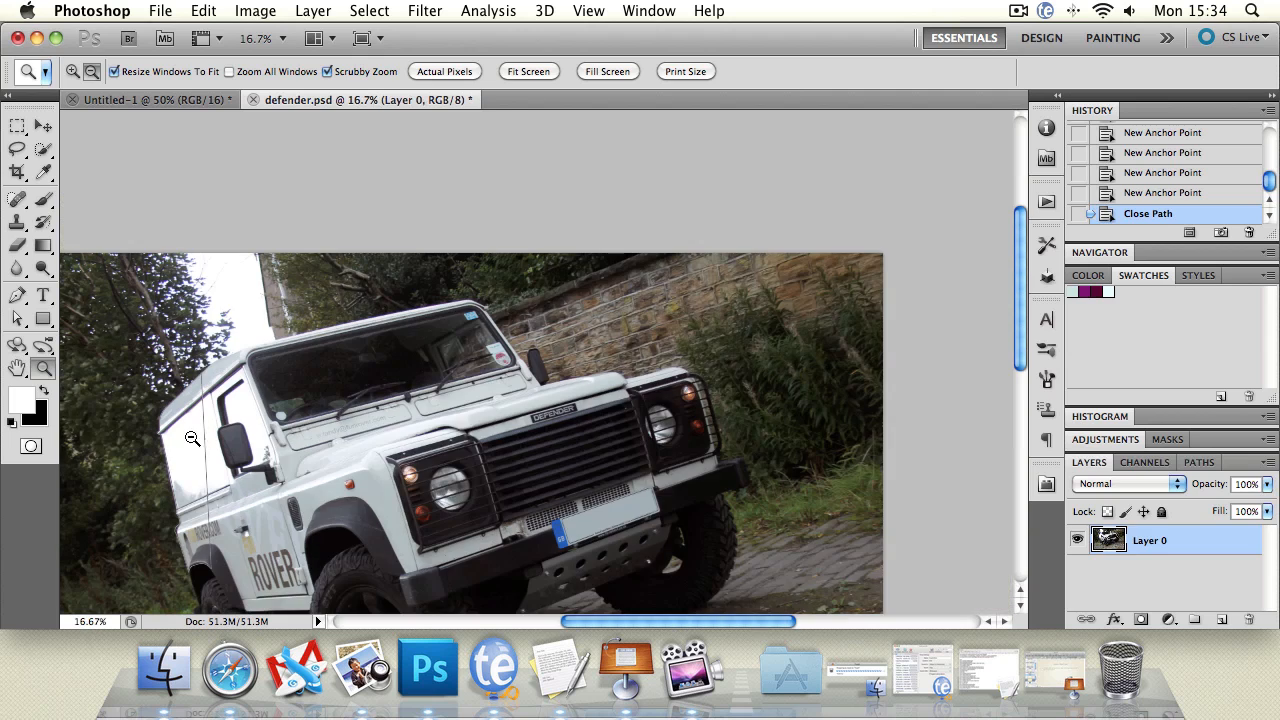
left_click(180, 481)
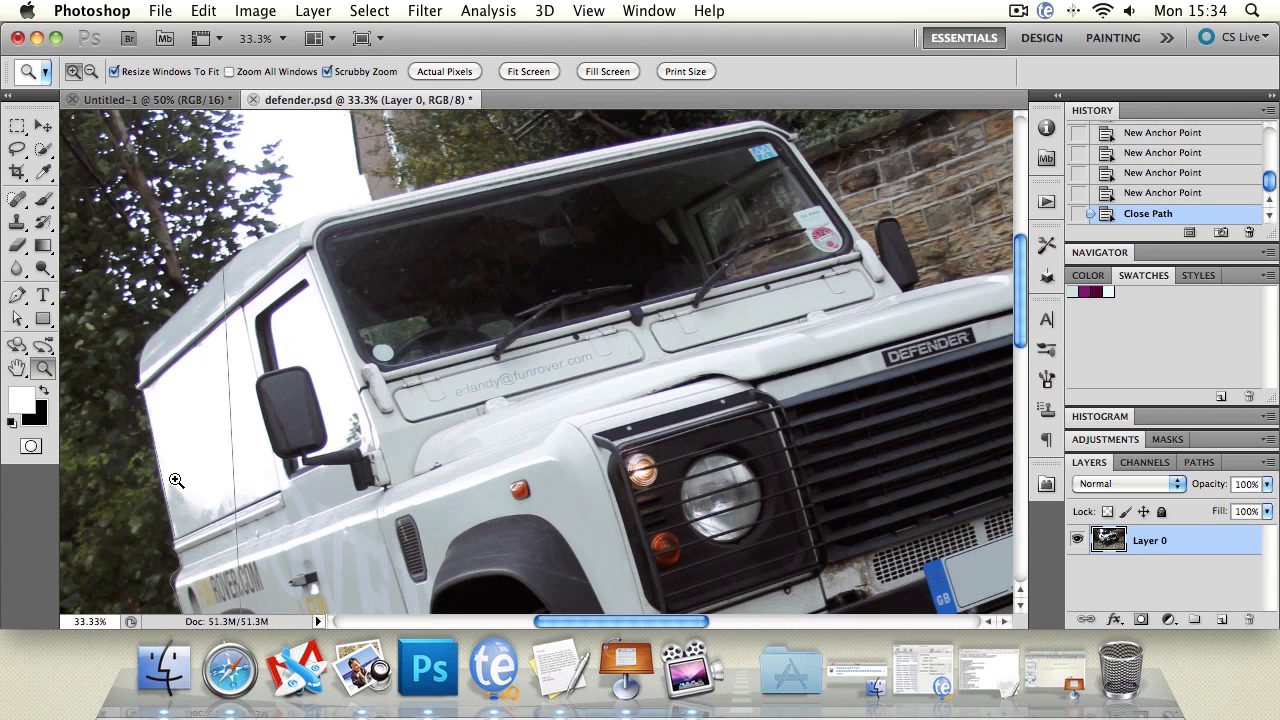
left_click(17, 318)
left_click(17, 318)
left_click(54, 316)
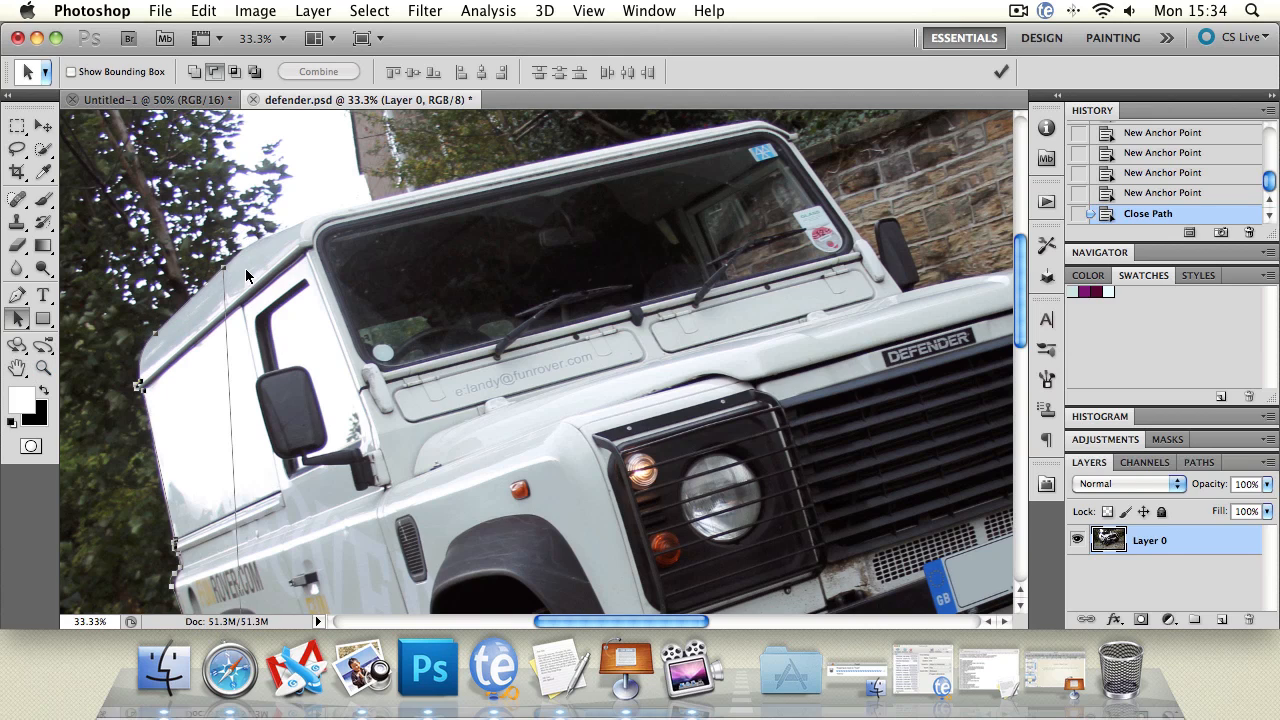
left_click_drag(221, 267, 220, 267)
left_click_drag(17, 318, 88, 341)
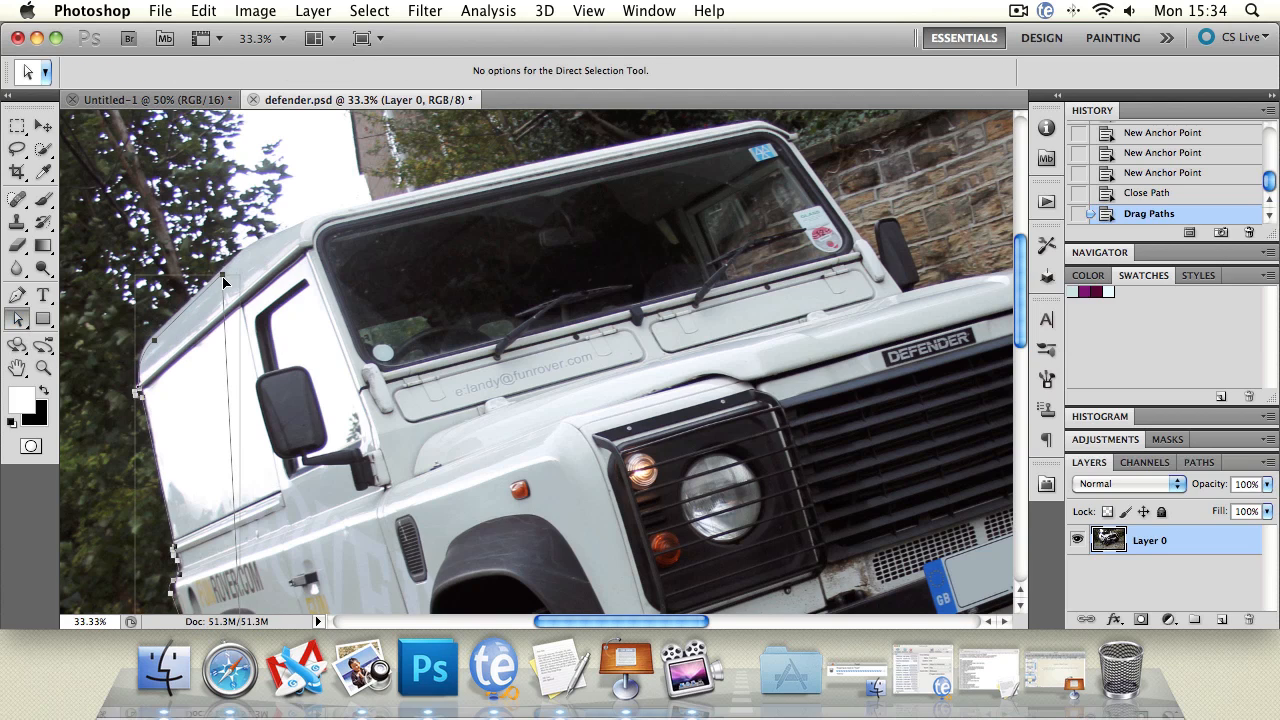
left_click_drag(223, 278, 223, 273)
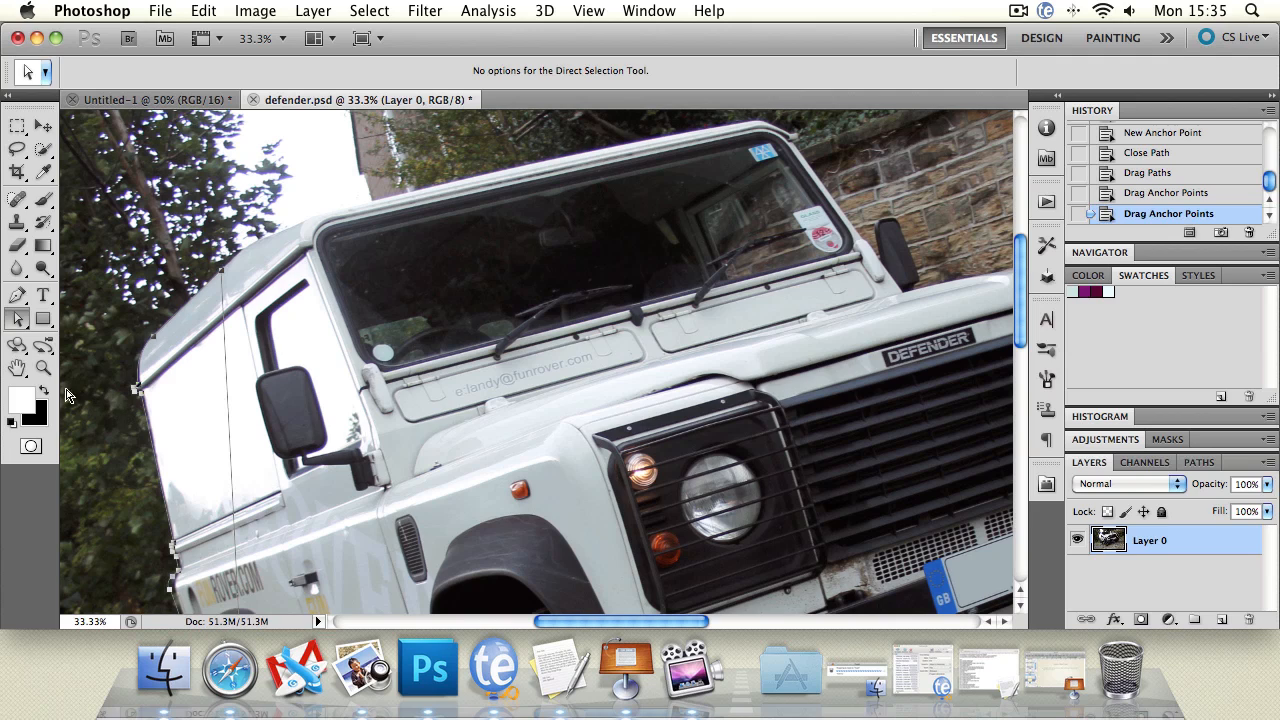
Make a new anti-aliased selection from the closed path with a feather radius of 0 pixels
left_click_drag(18, 320, 80, 326)
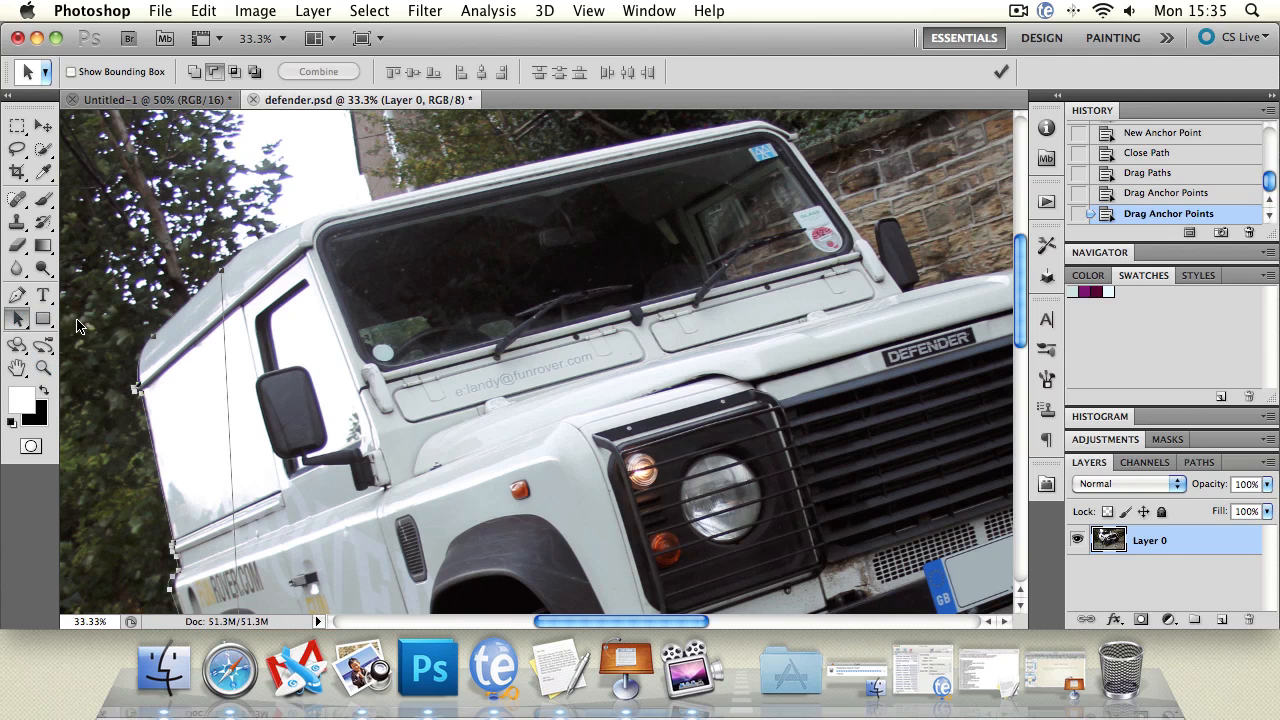
right_click(226, 391)
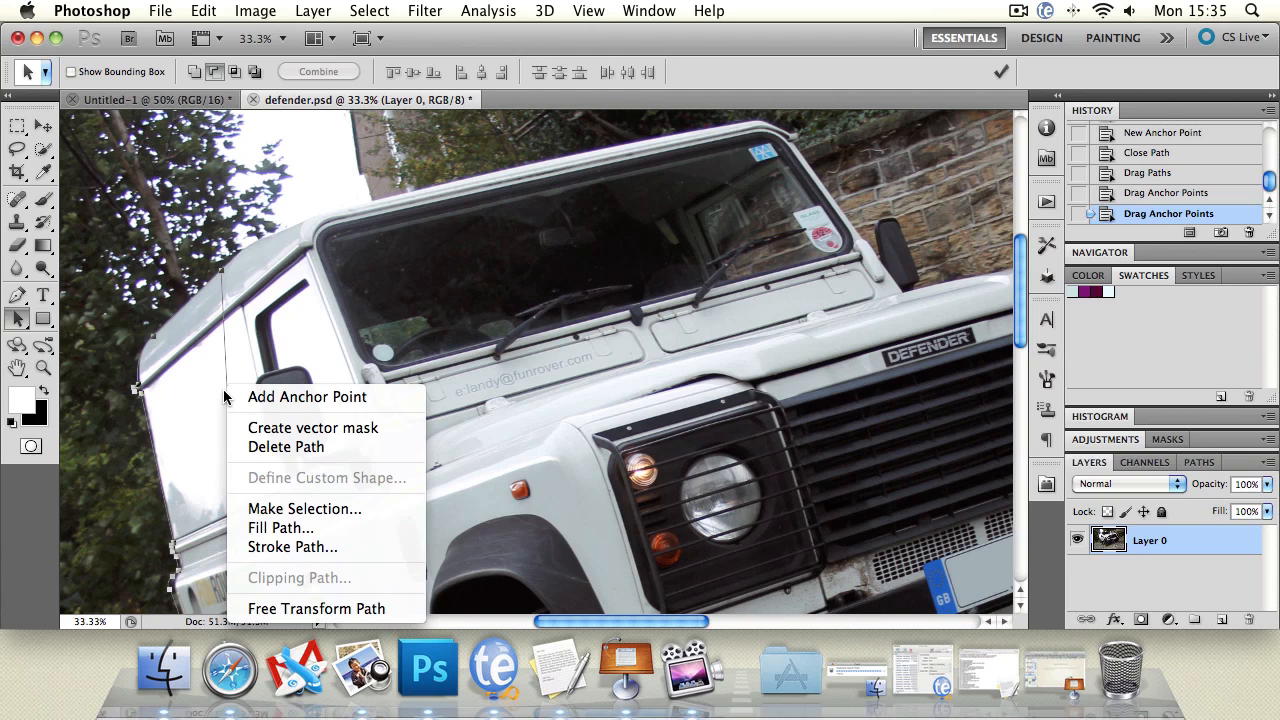
left_click(295, 512)
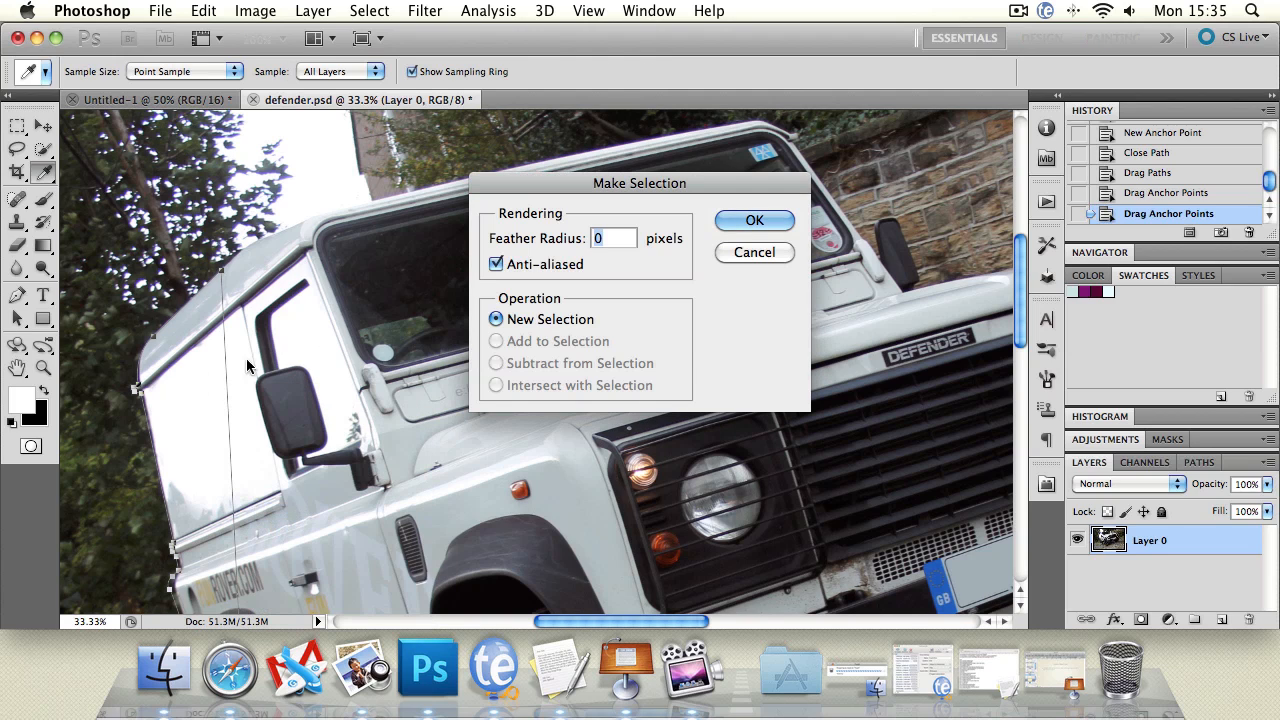
left_click_drag(527, 190, 408, 196)
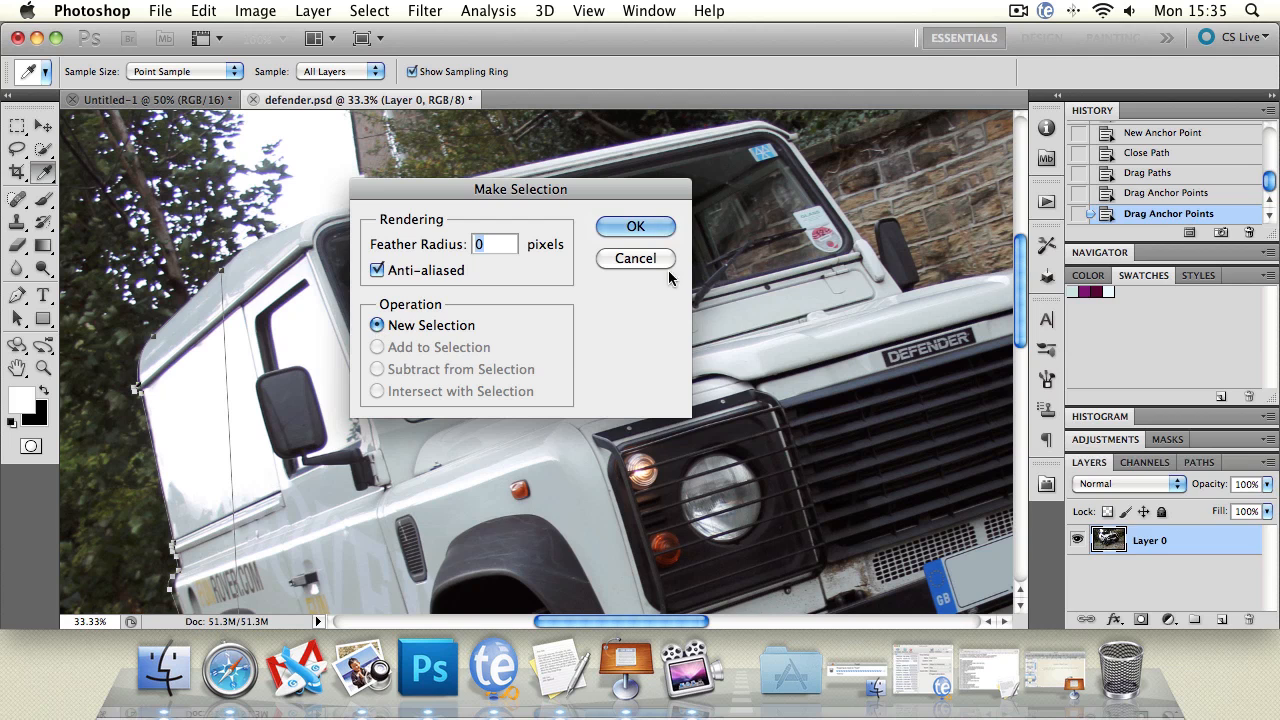
left_click(653, 228)
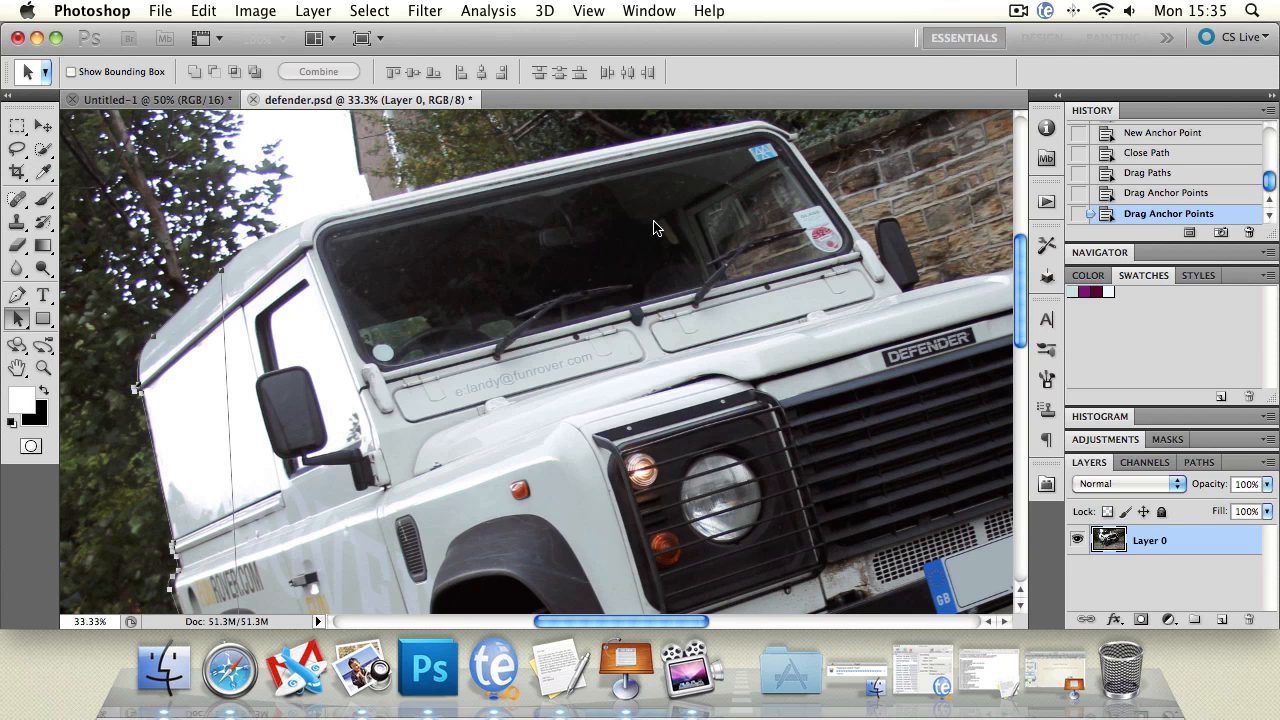
Clear everything around the traced vehicle section from Layer 0 and undo the deletion
left_click(17, 367)
left_click_drag(506, 420, 621, 170)
left_click_drag(657, 188, 744, 352)
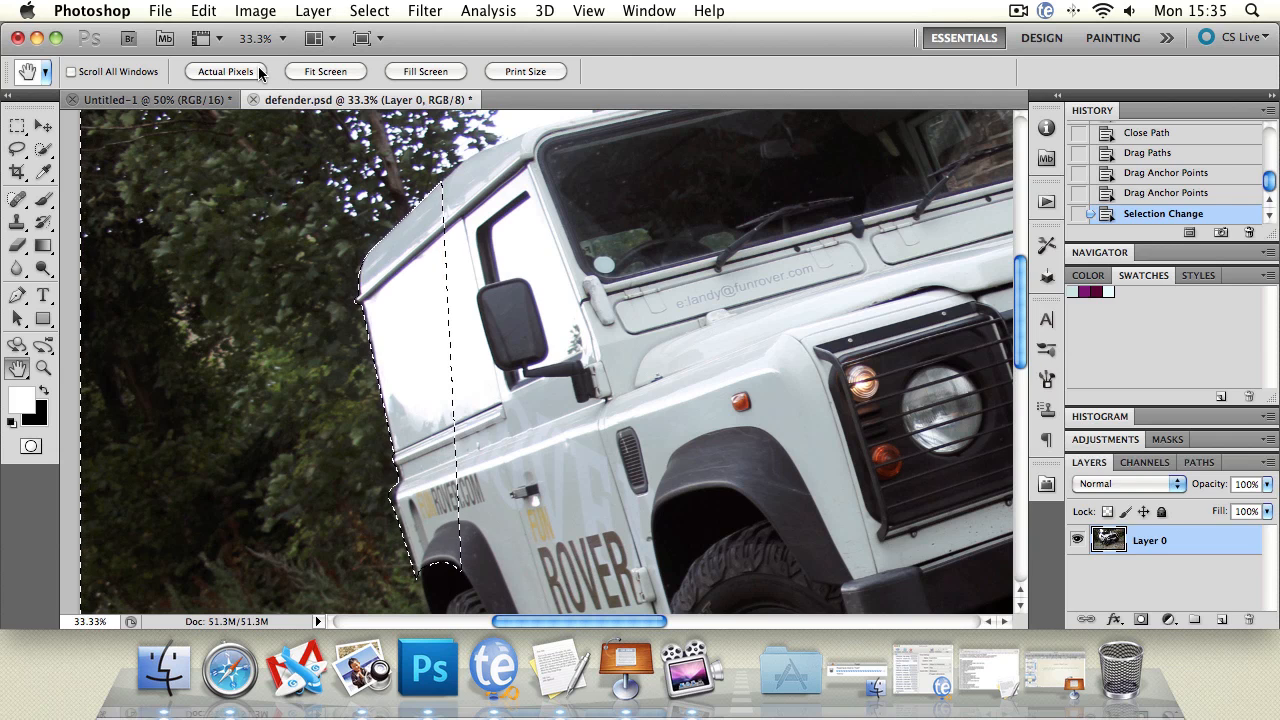
key("Delete")
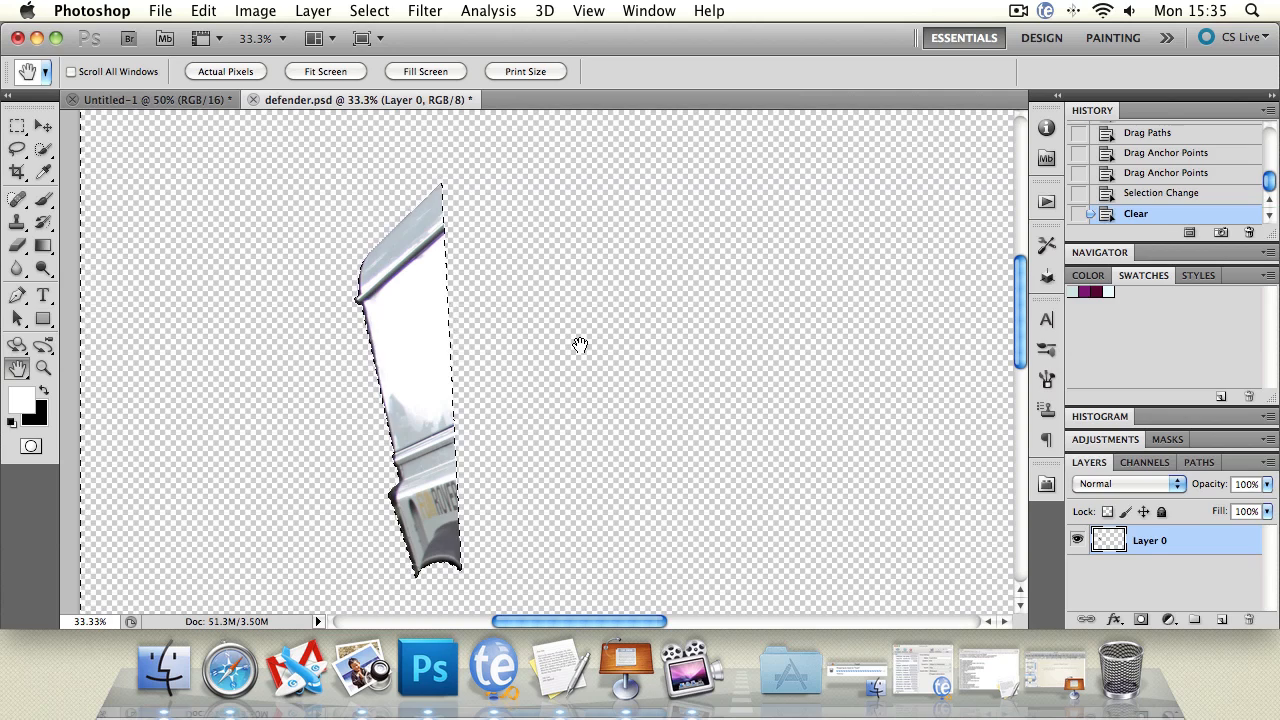
key("super+z")
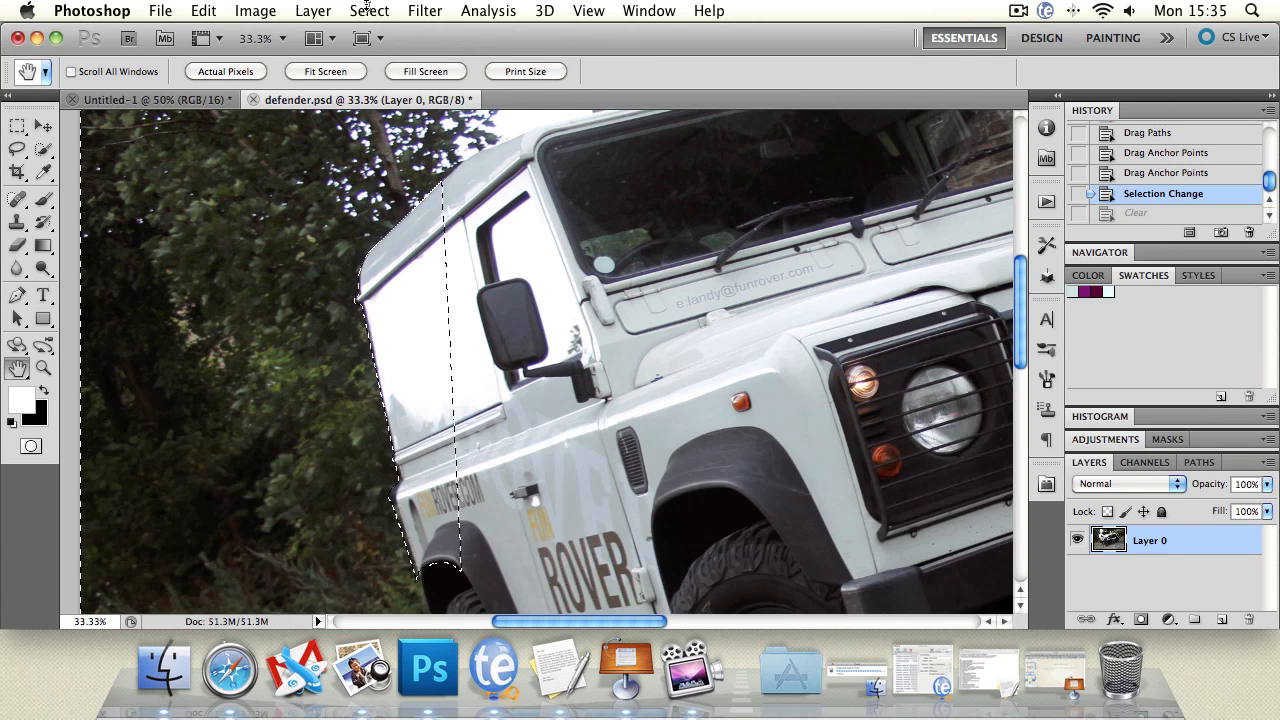
Invert the selection, clear the traced vehicle section from Layer 0 and undo that deletion
left_click(368, 10)
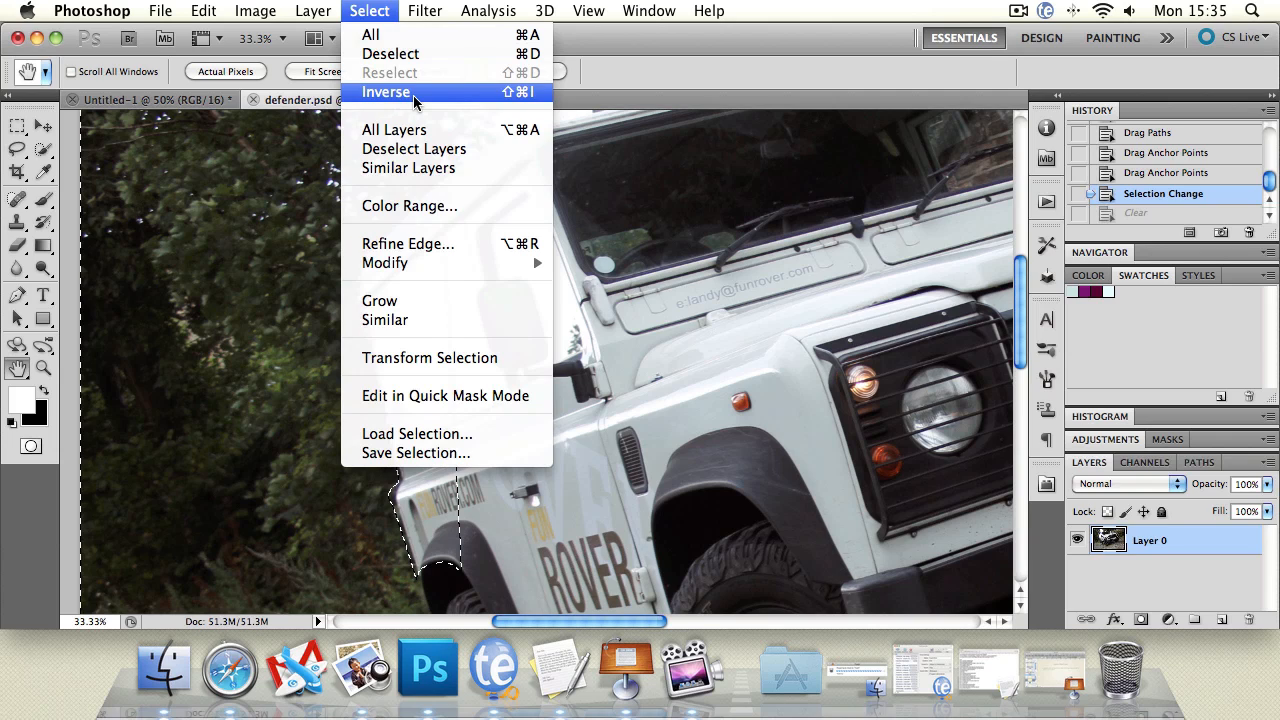
left_click(498, 100)
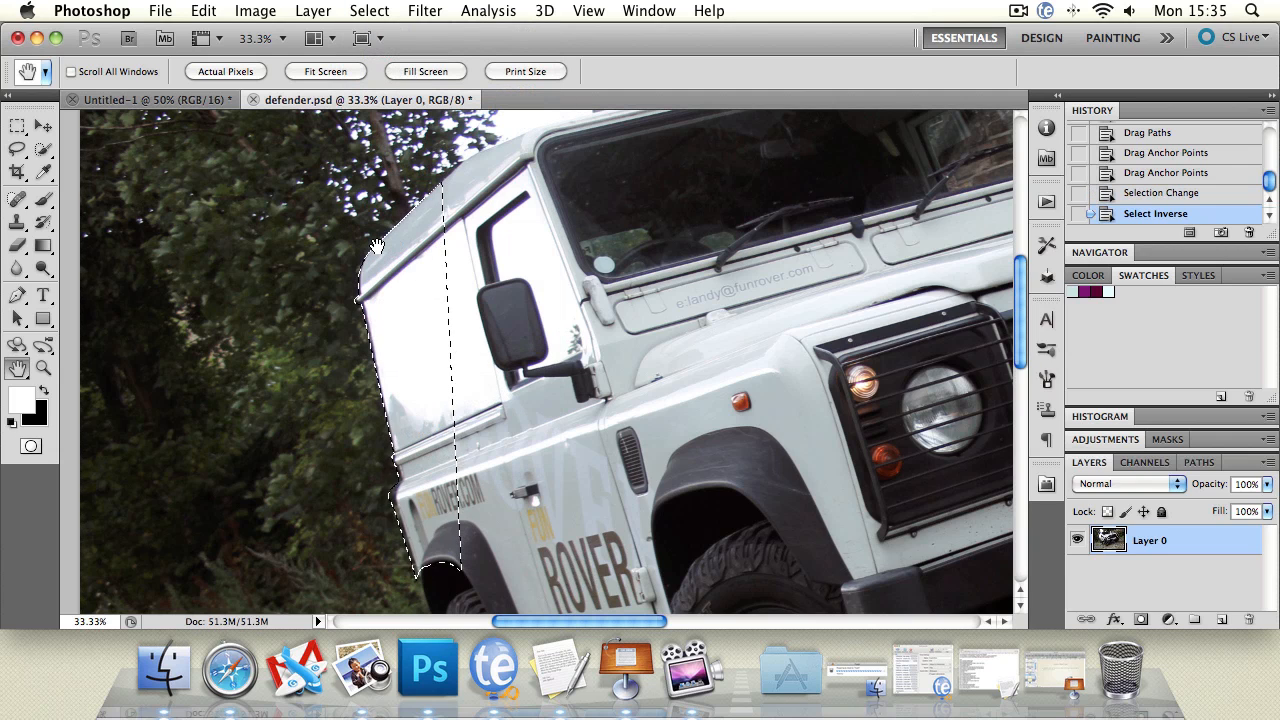
key("Delete")
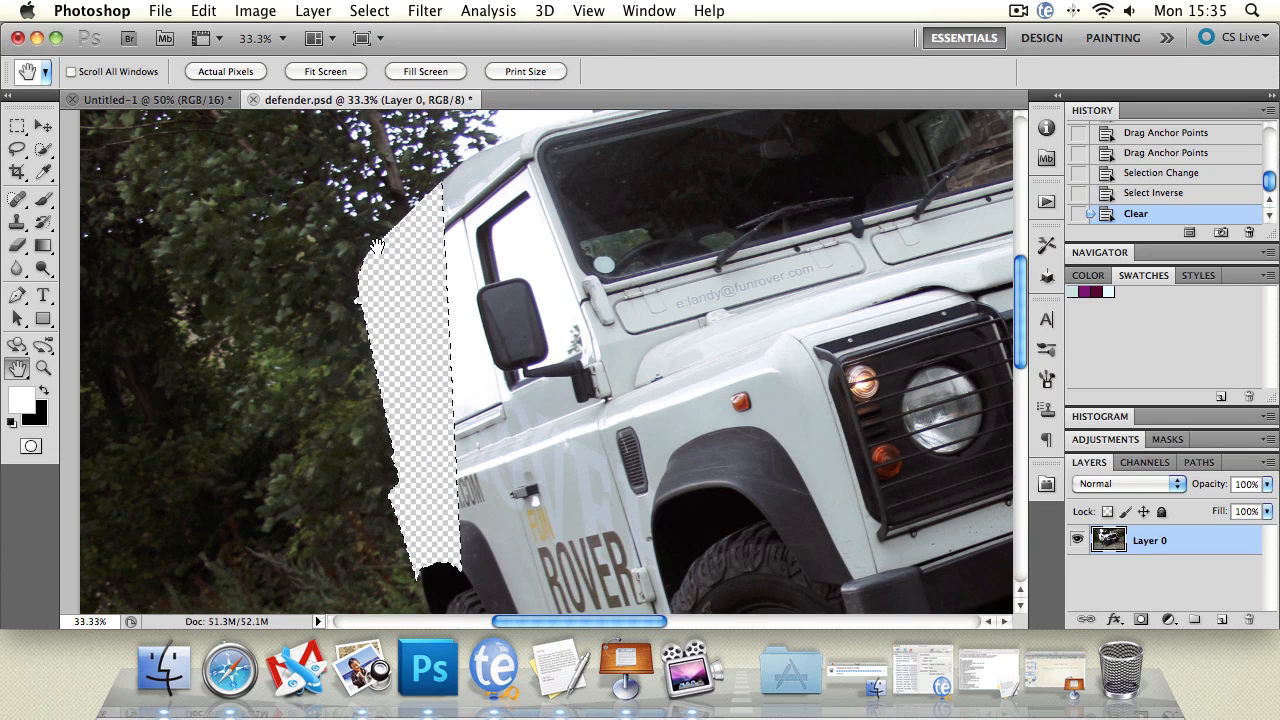
key("super+z")
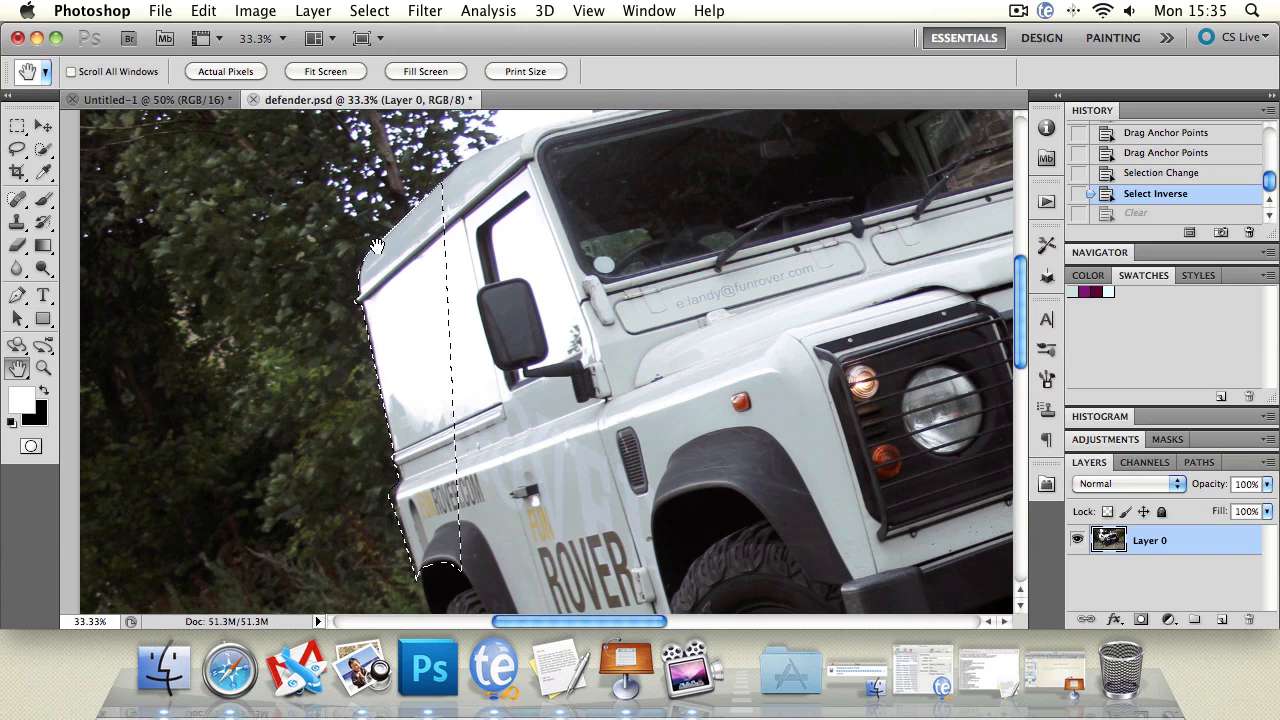
Invert the selection again, clear the surroundings from Layer 0 and step back in history to the path's anchor point edit
left_click(390, 8)
left_click(386, 89)
key("BackSpace")
key("l")
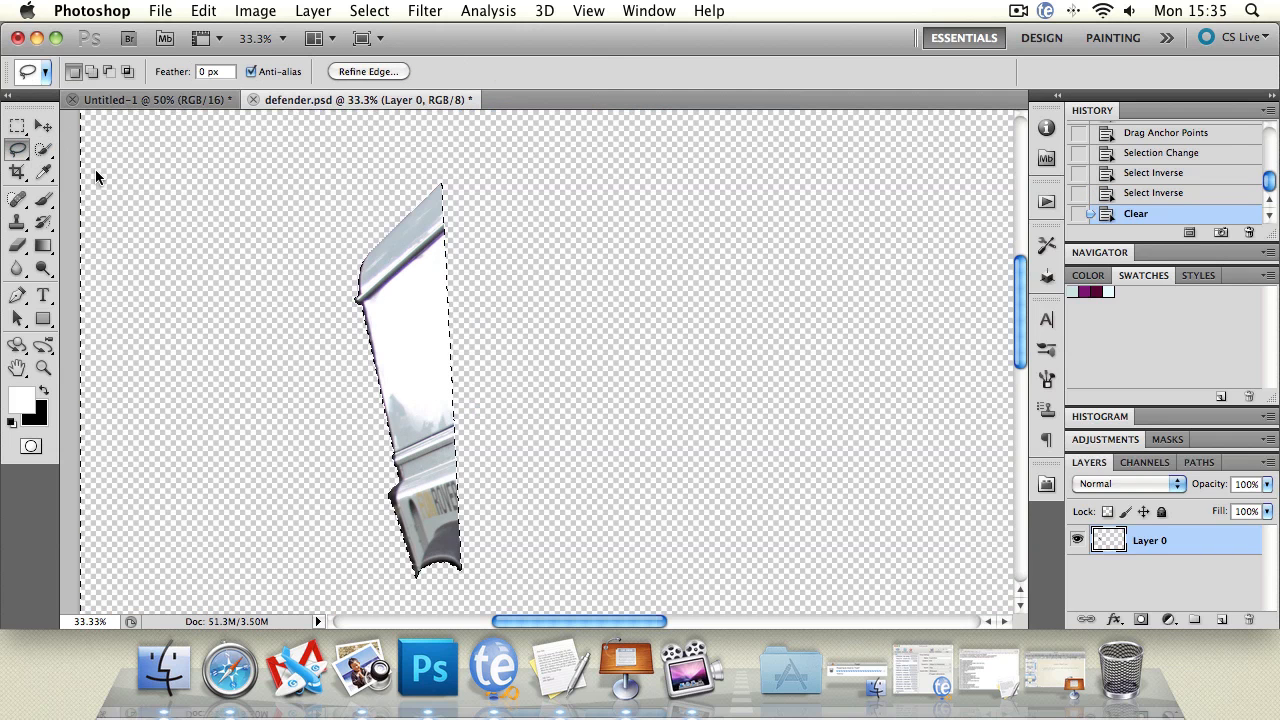
key("super+d")
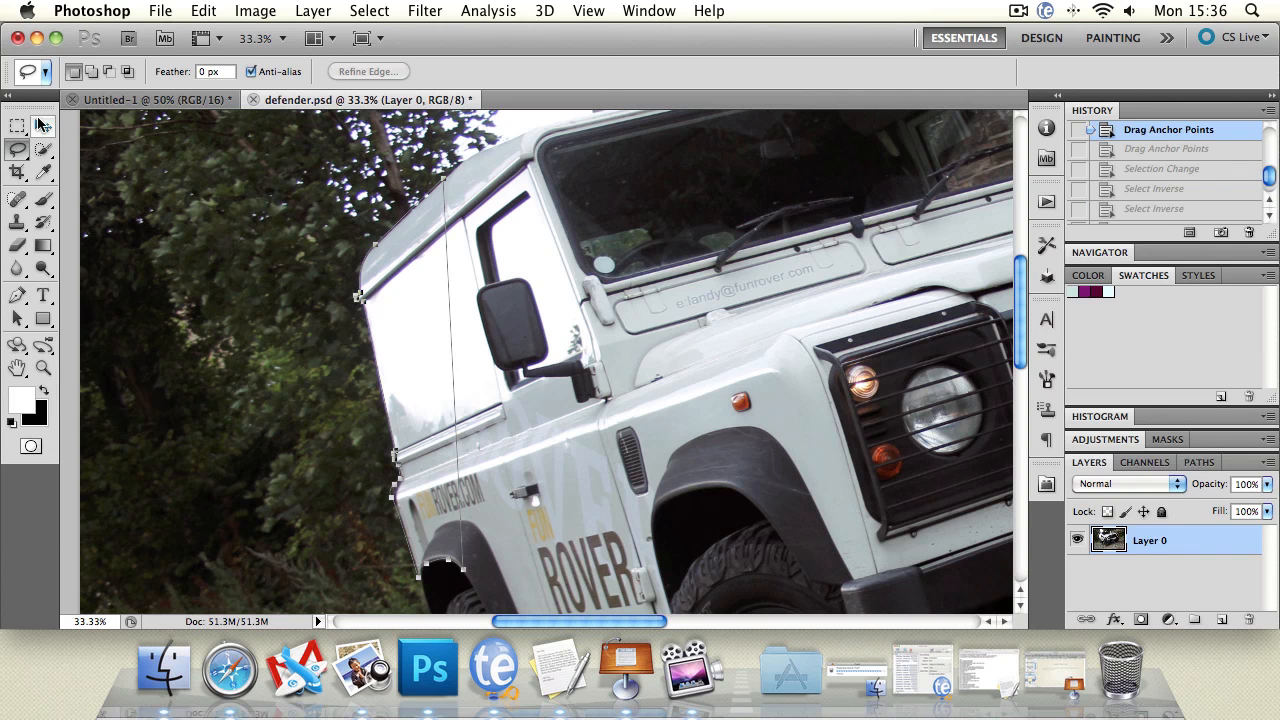
Set the Brush to a 25 px hard tip and make black the foreground colour
left_click(42, 124)
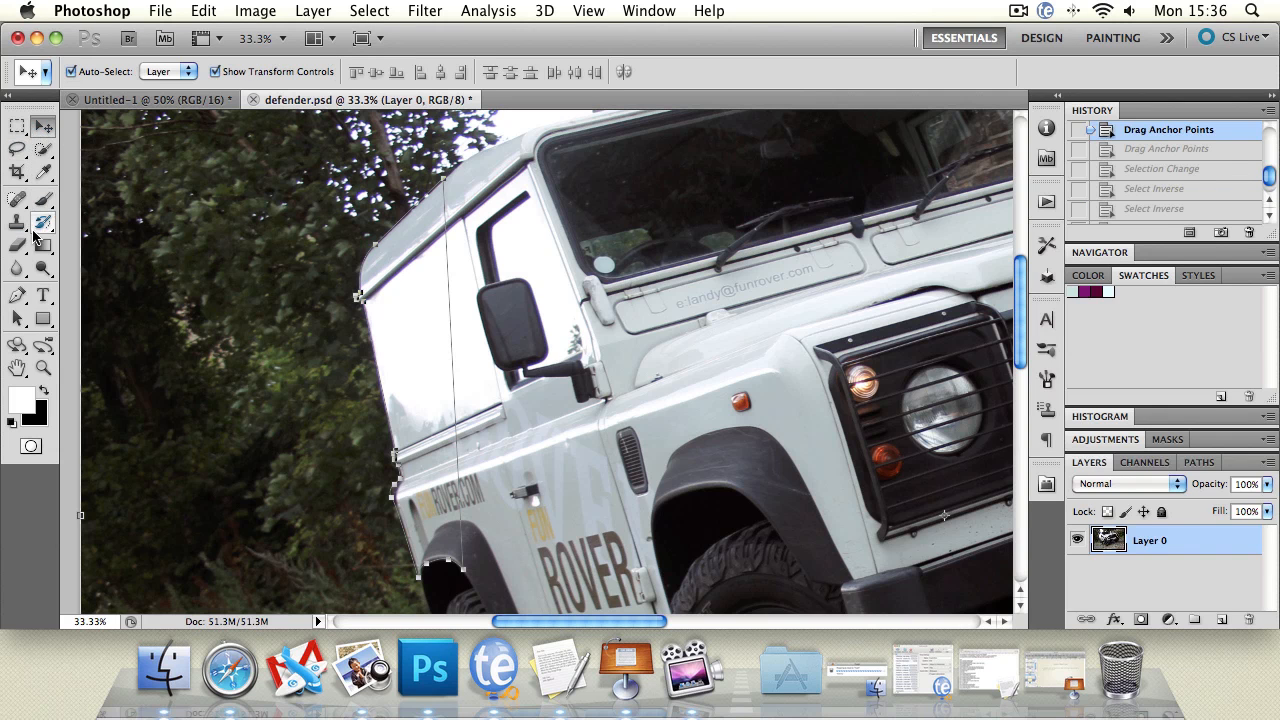
left_click(17, 318)
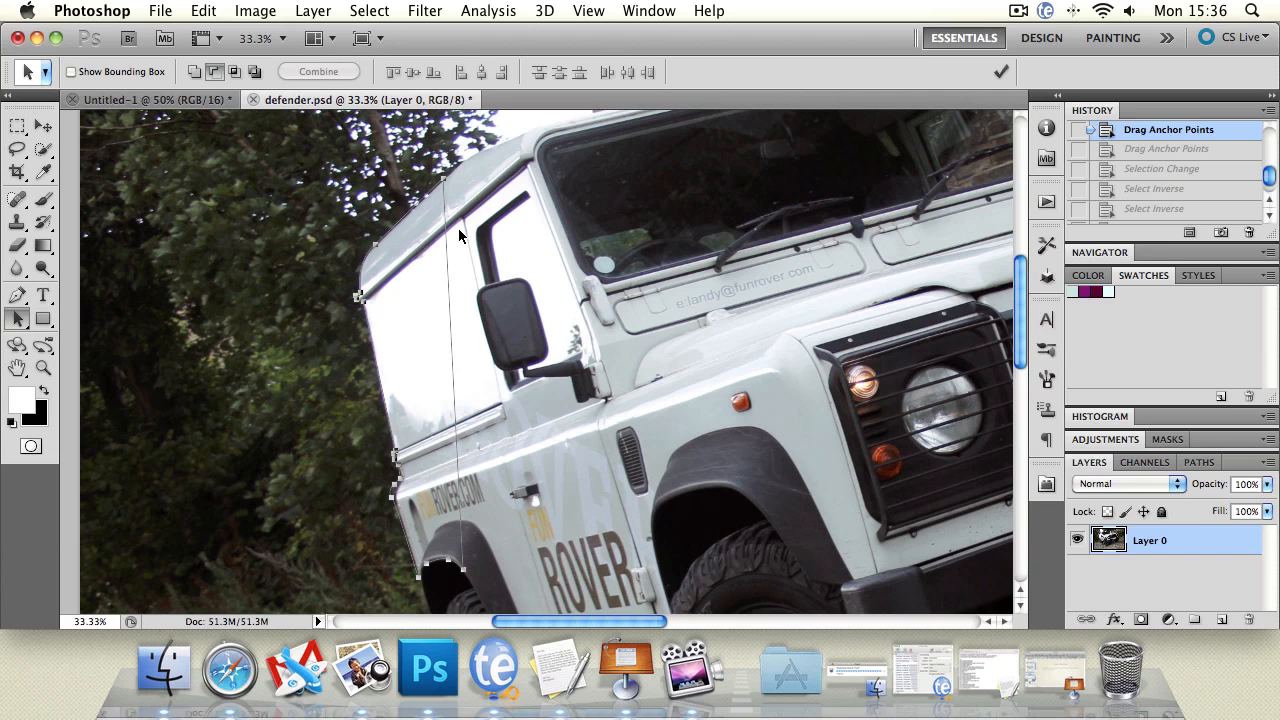
left_click(42, 199)
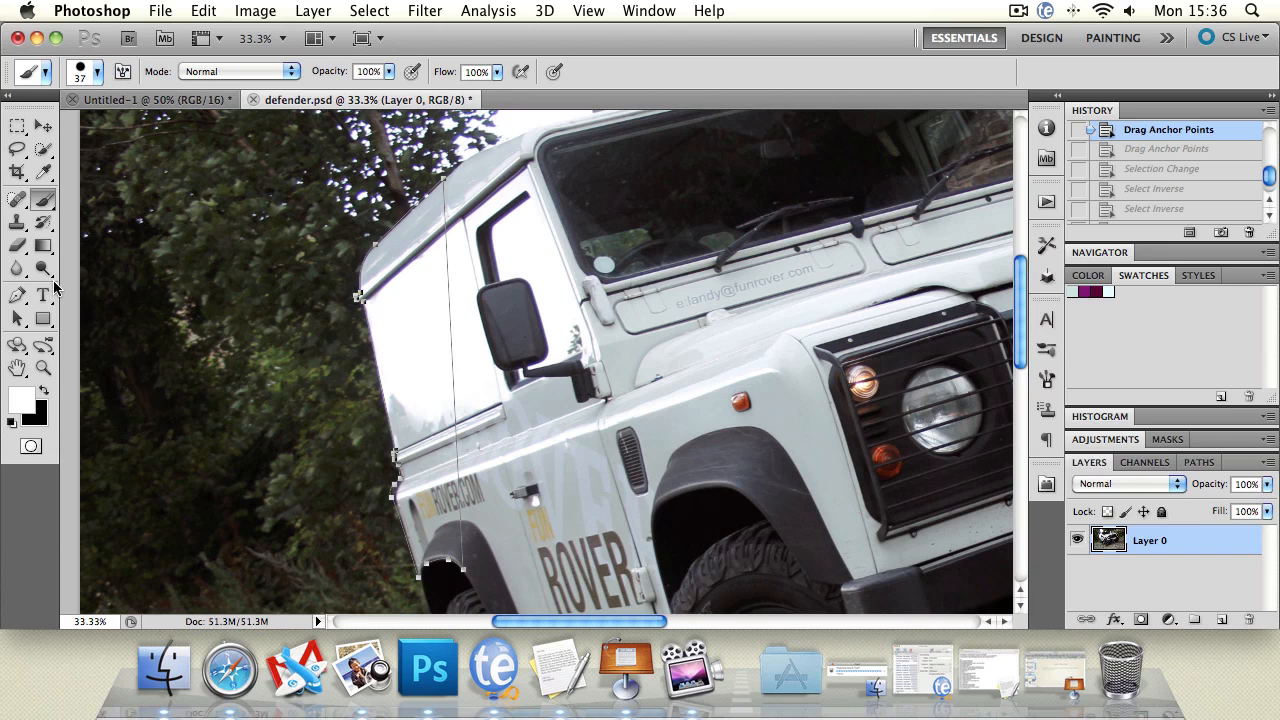
left_click(98, 72)
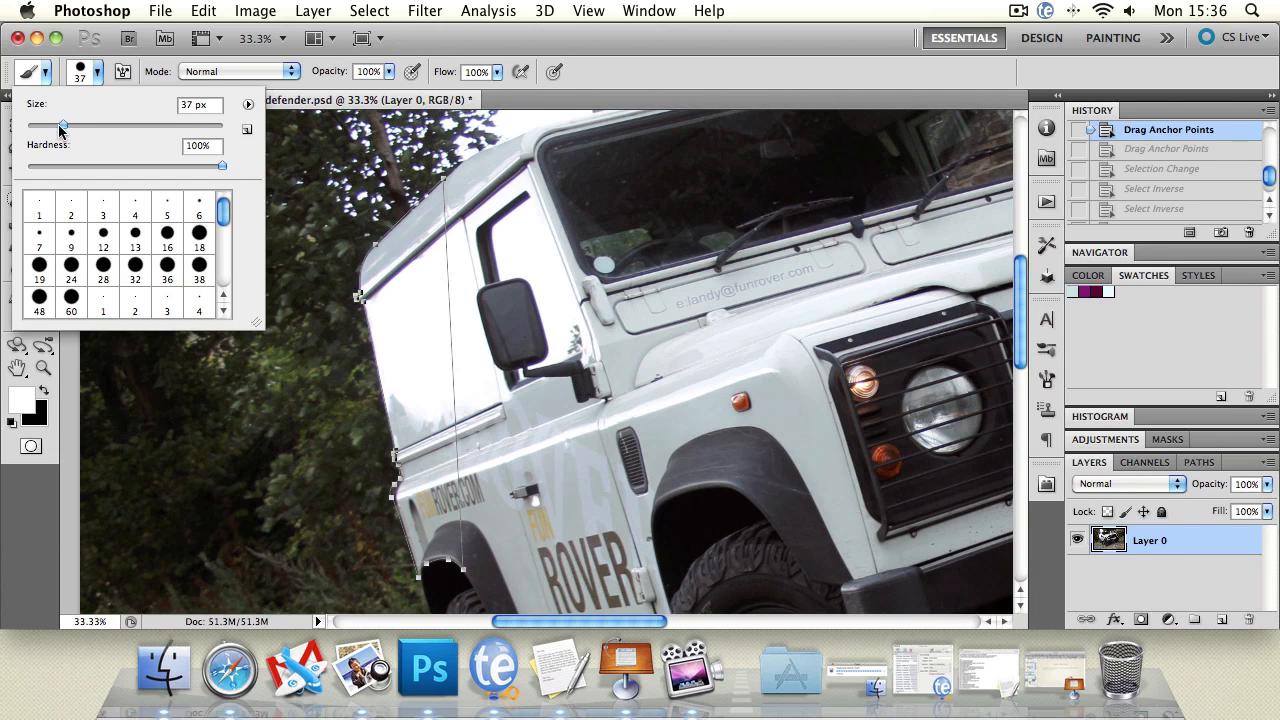
left_click(60, 126)
left_click_drag(60, 126, 50, 126)
left_click(45, 390)
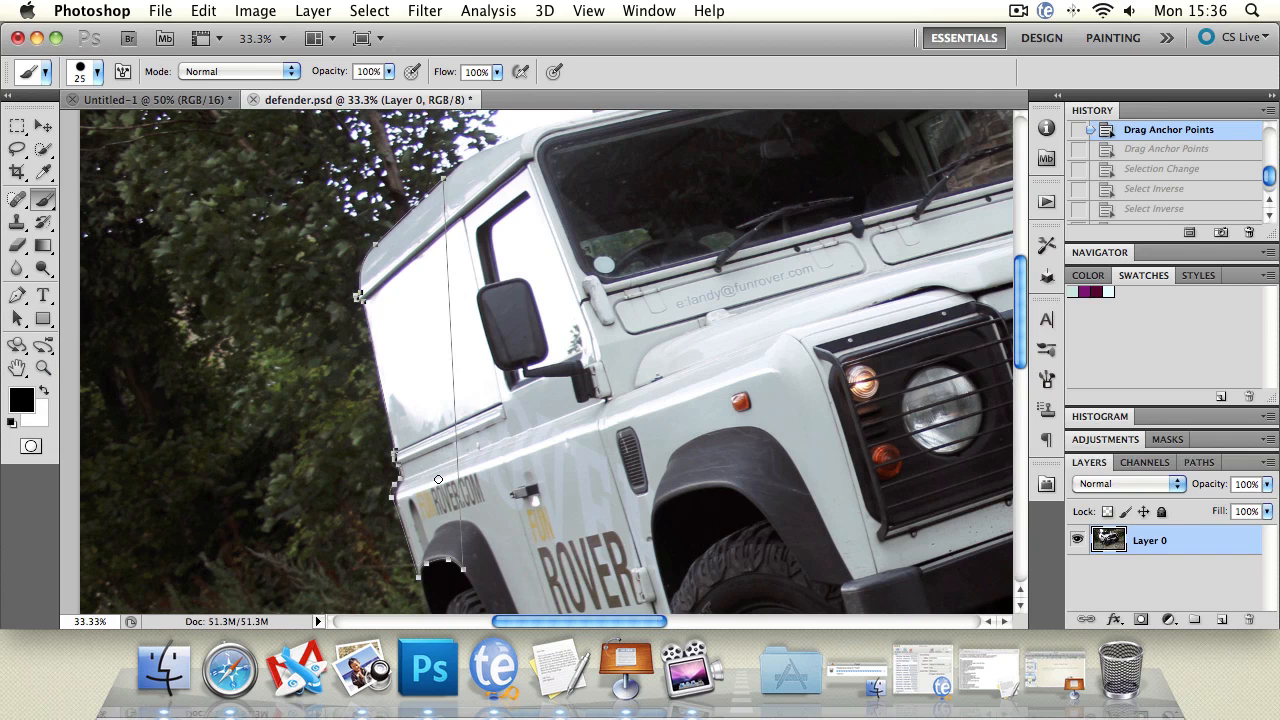
Add a new empty layer named Layer 1 above Layer 0 with Normal mode and 100% opacity
left_click(163, 10)
mouse_move(340, 35)
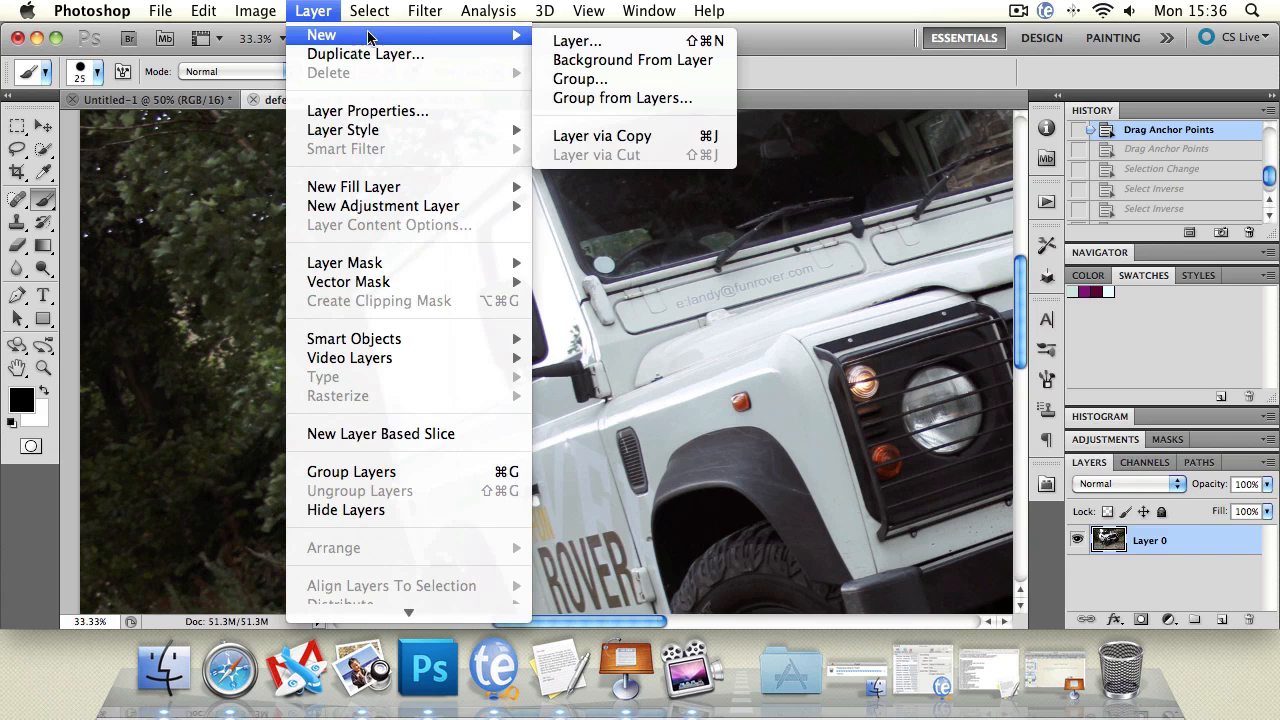
left_click(593, 41)
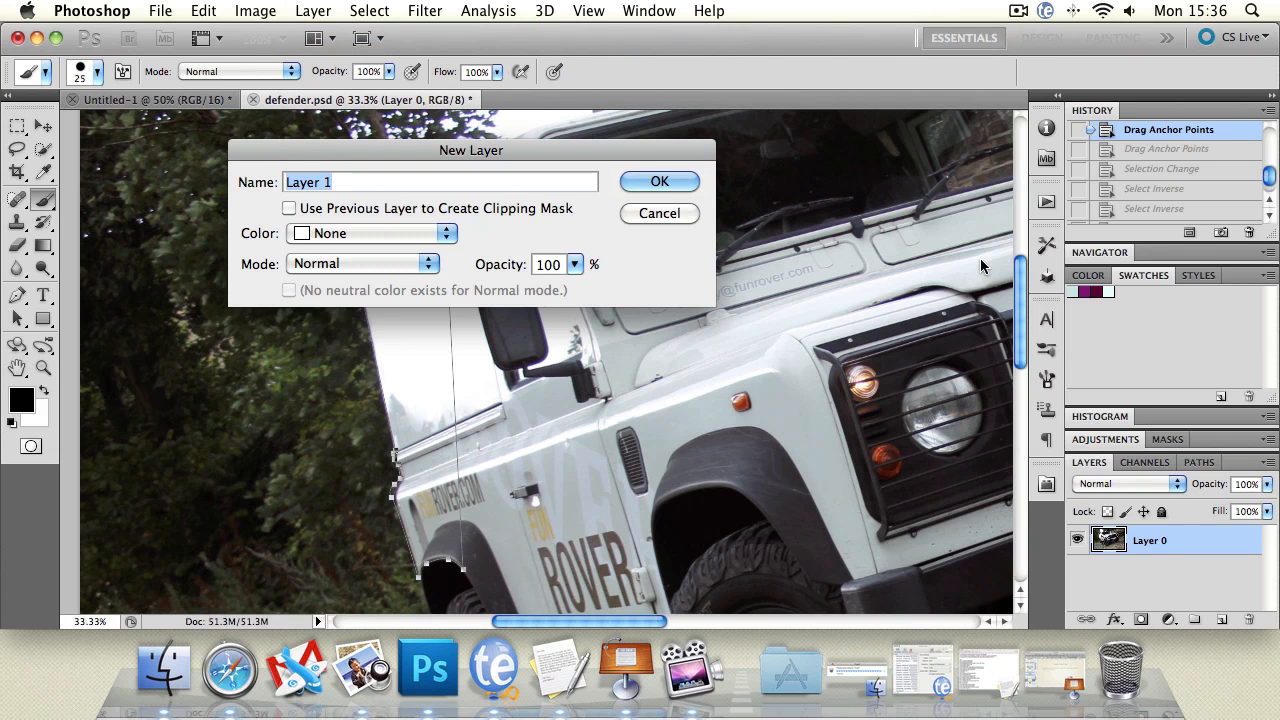
left_click(639, 186)
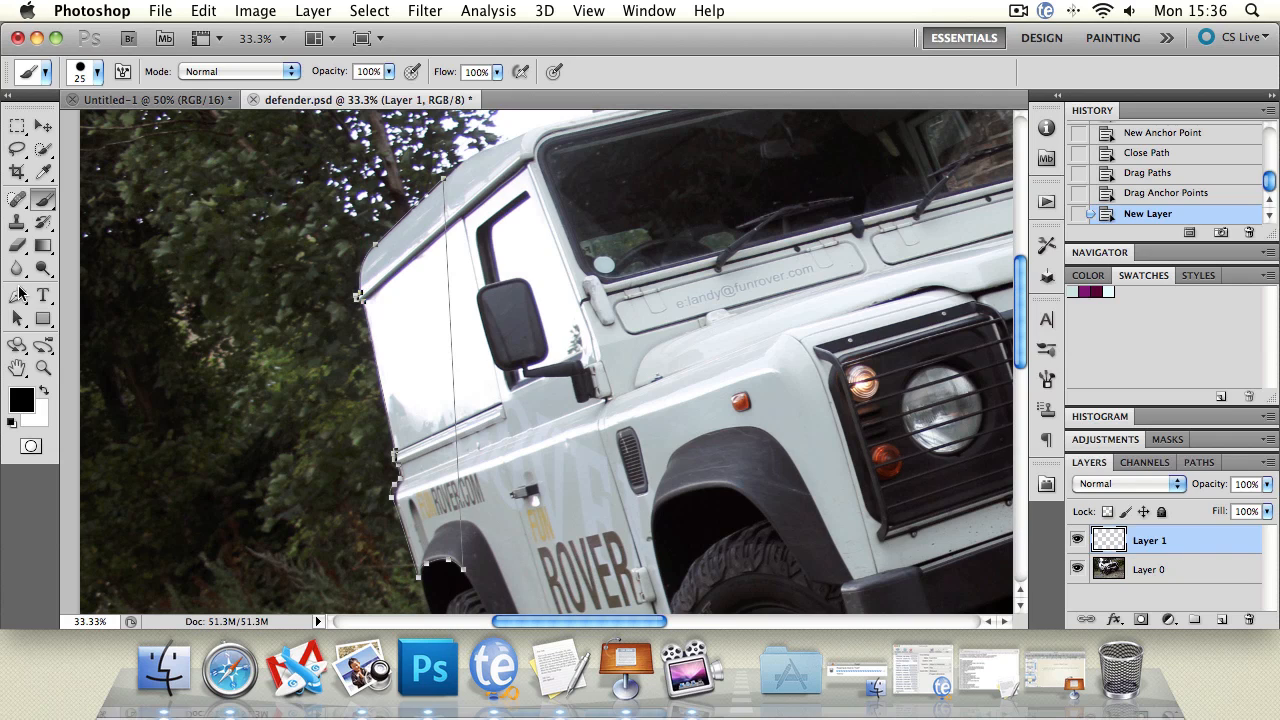
Stroke the closed vehicle path on Layer 1 using the Brush with Simulate Pressure enabled
left_click(17, 318)
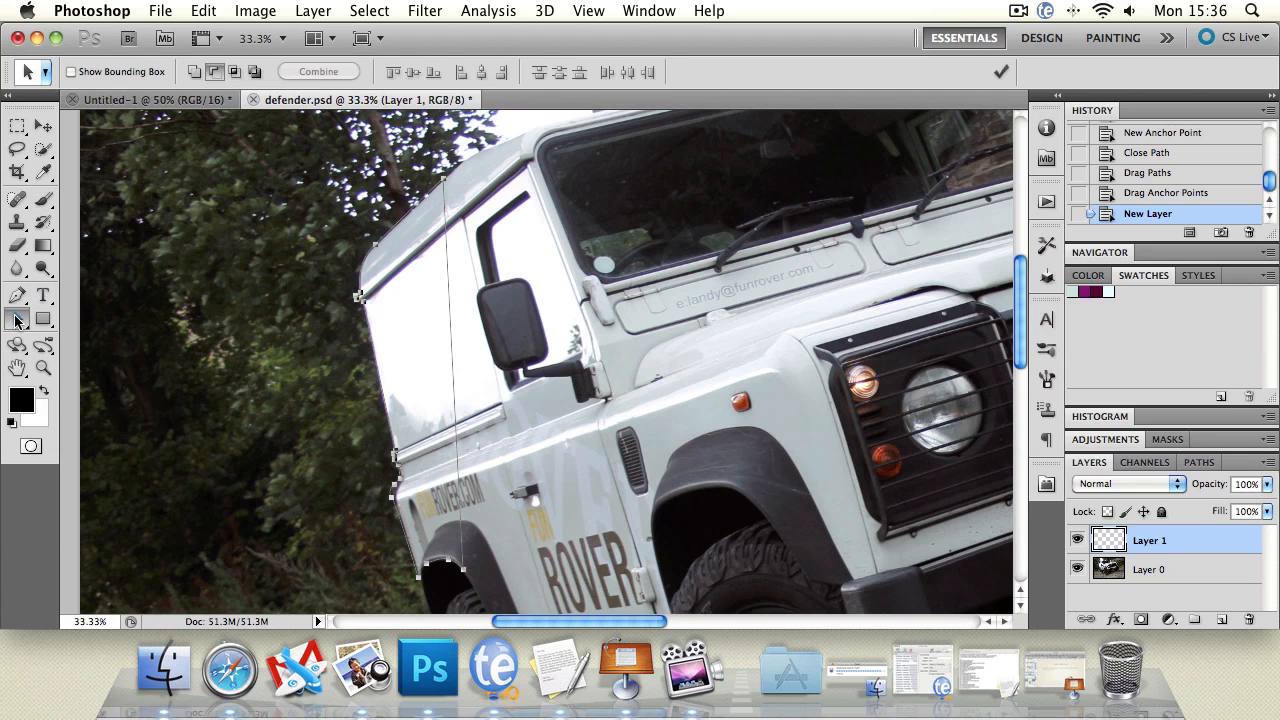
right_click(452, 311)
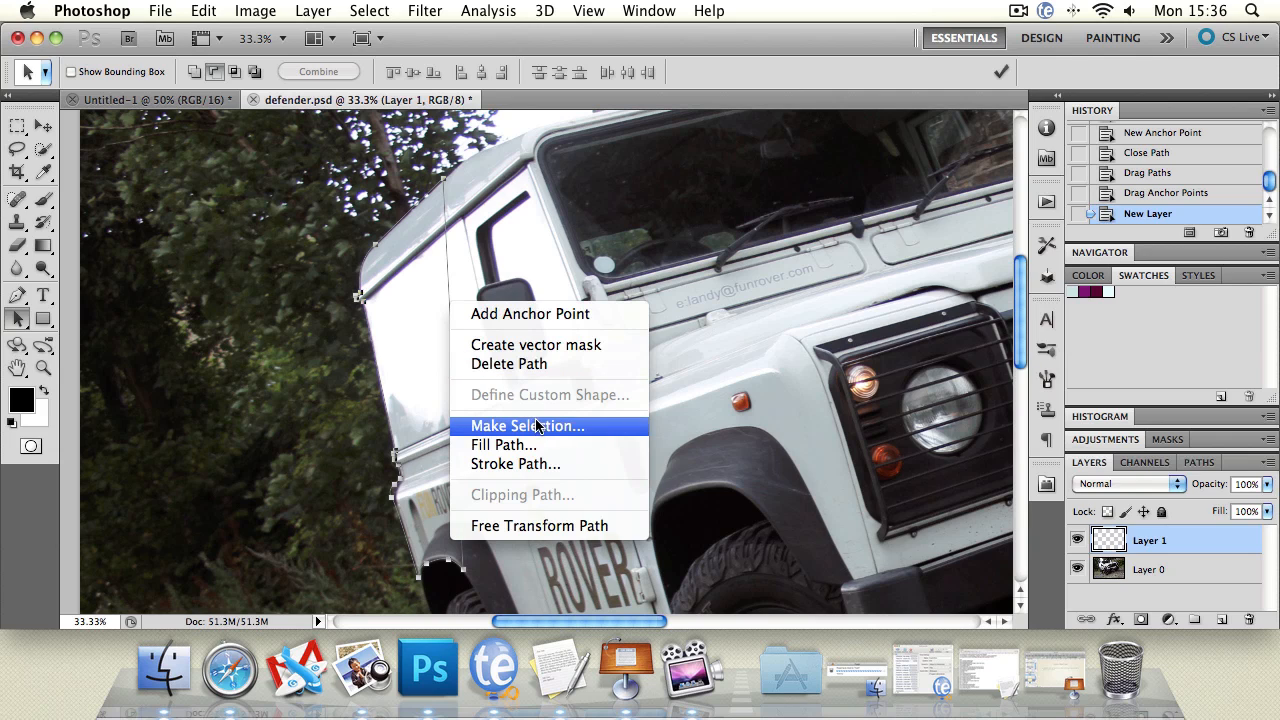
left_click(545, 464)
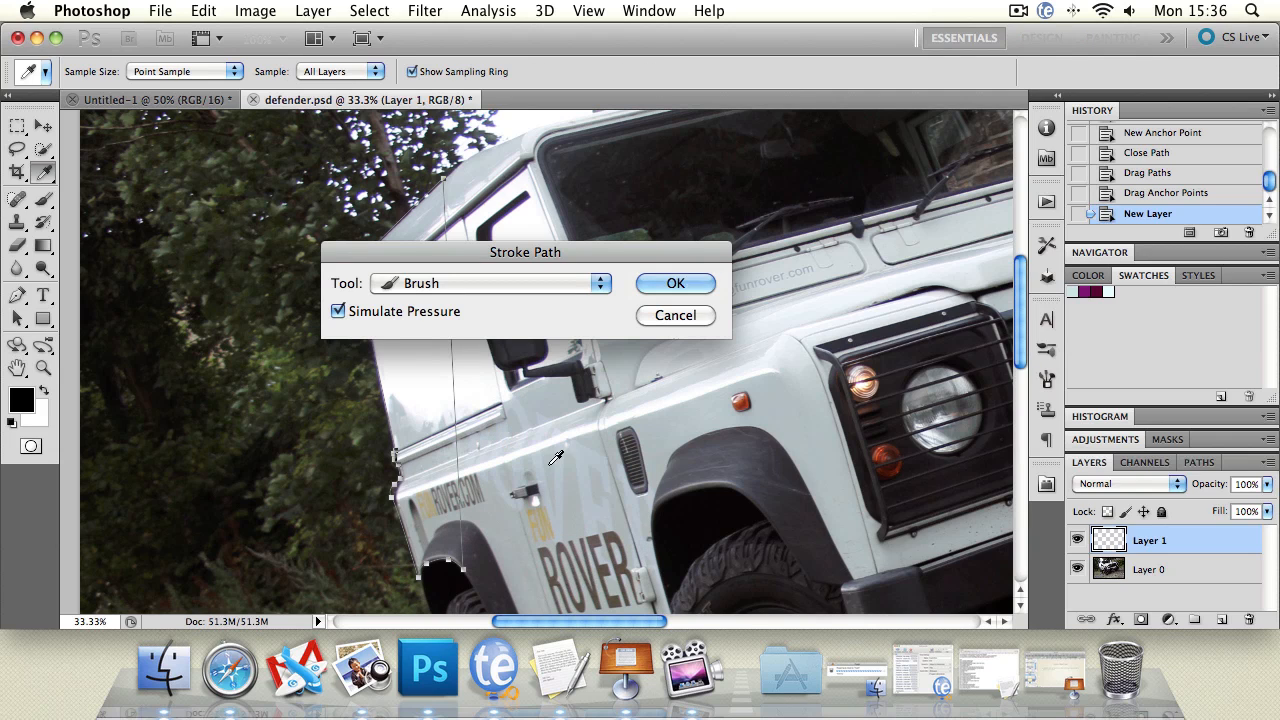
left_click_drag(449, 256, 388, 214)
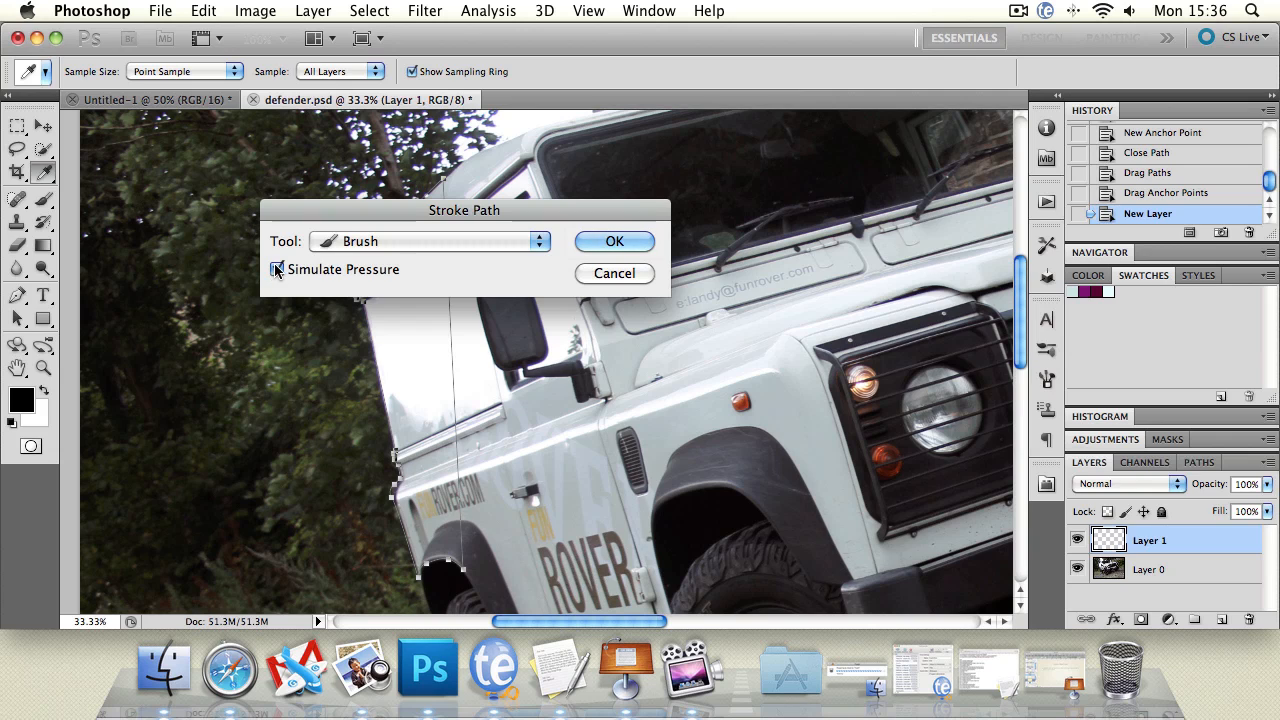
left_click(289, 268)
left_click(276, 269)
left_click(363, 241)
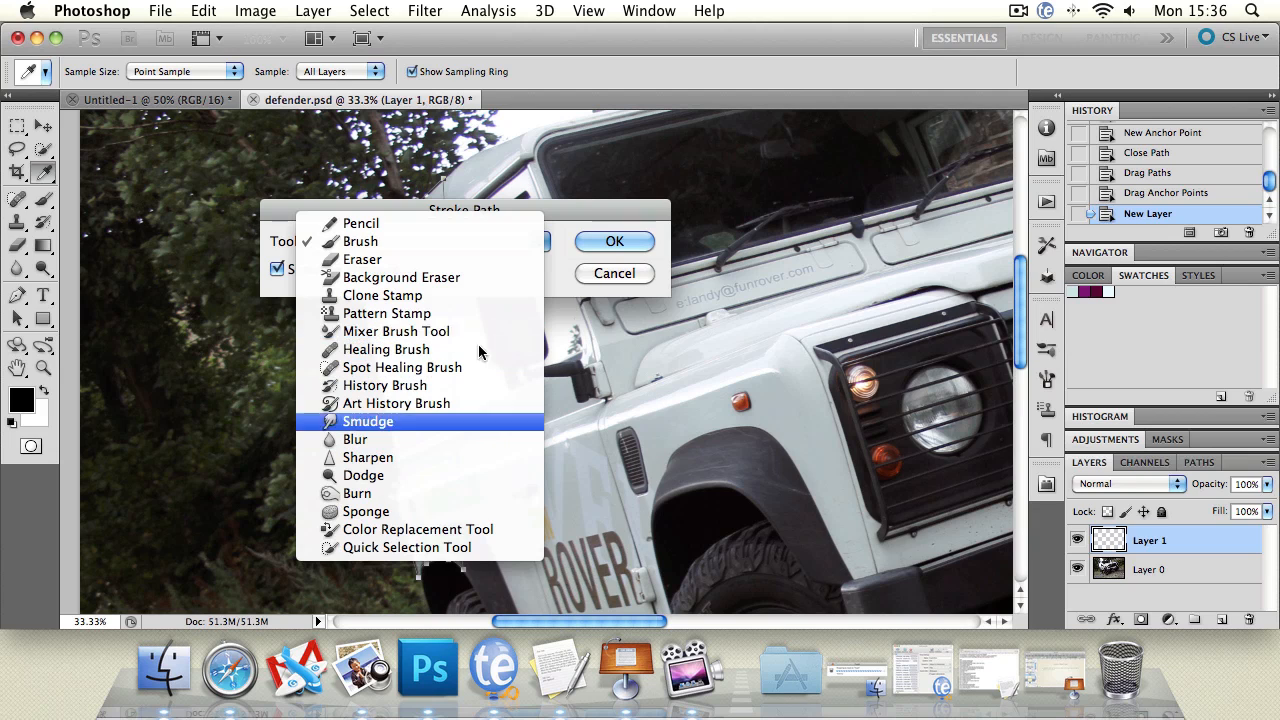
left_click(580, 223)
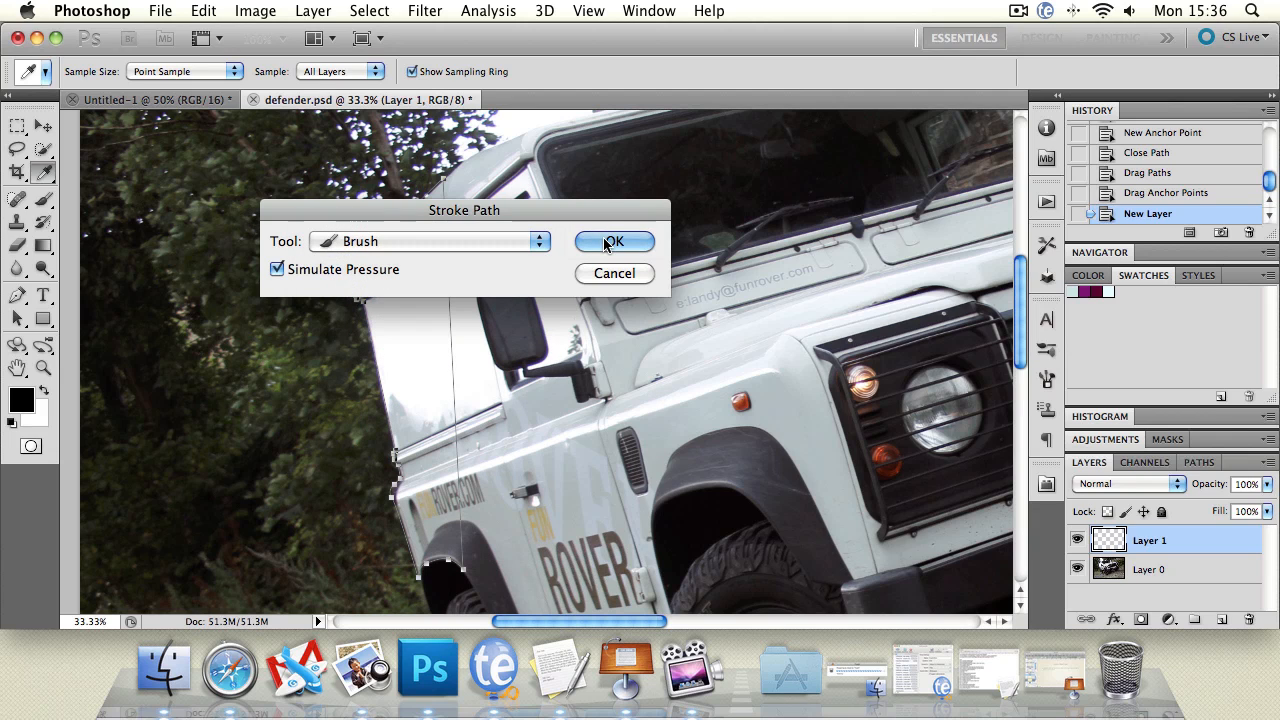
left_click(610, 242)
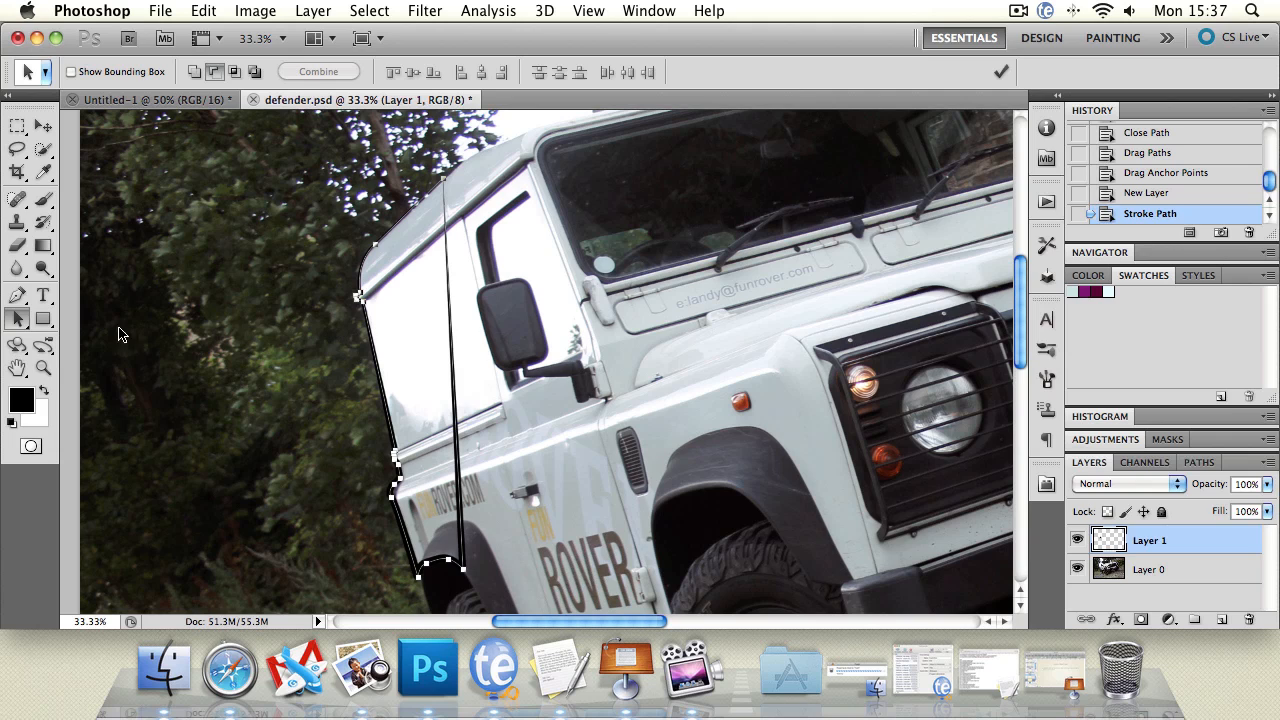
Delete the vehicle path and hide Layer 0 to isolate the brush outline
right_click(449, 304)
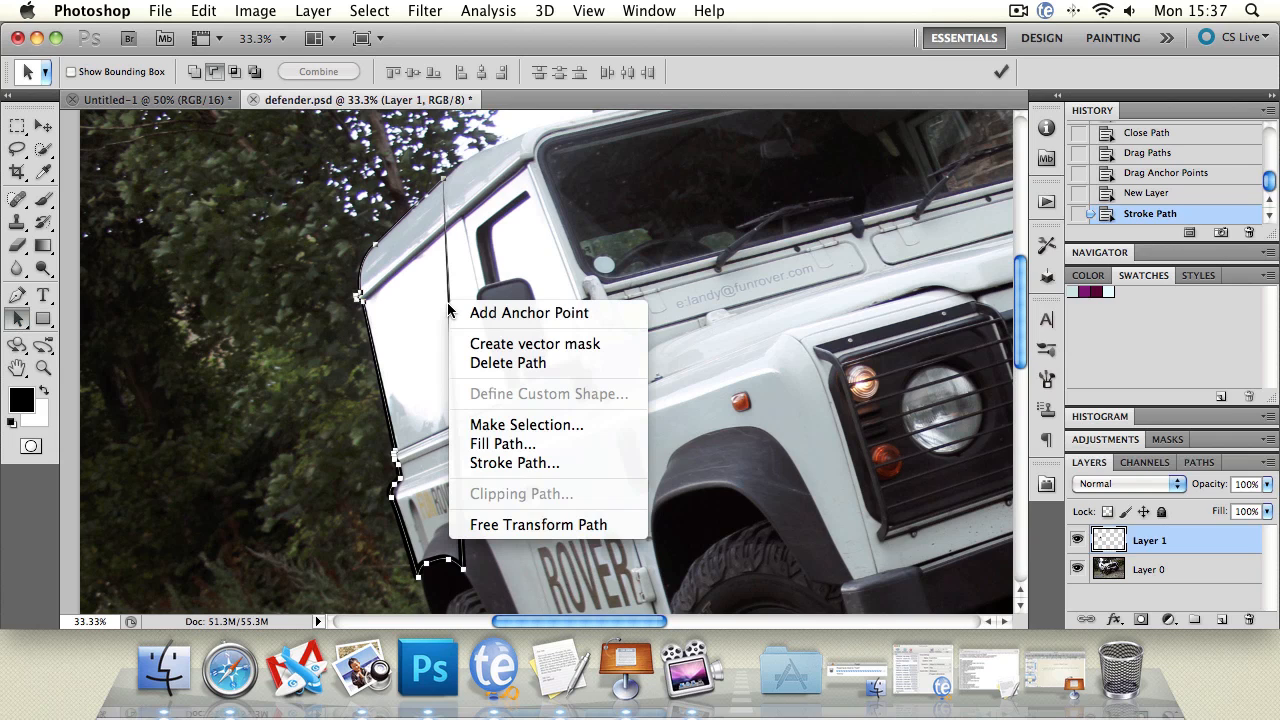
left_click(480, 363)
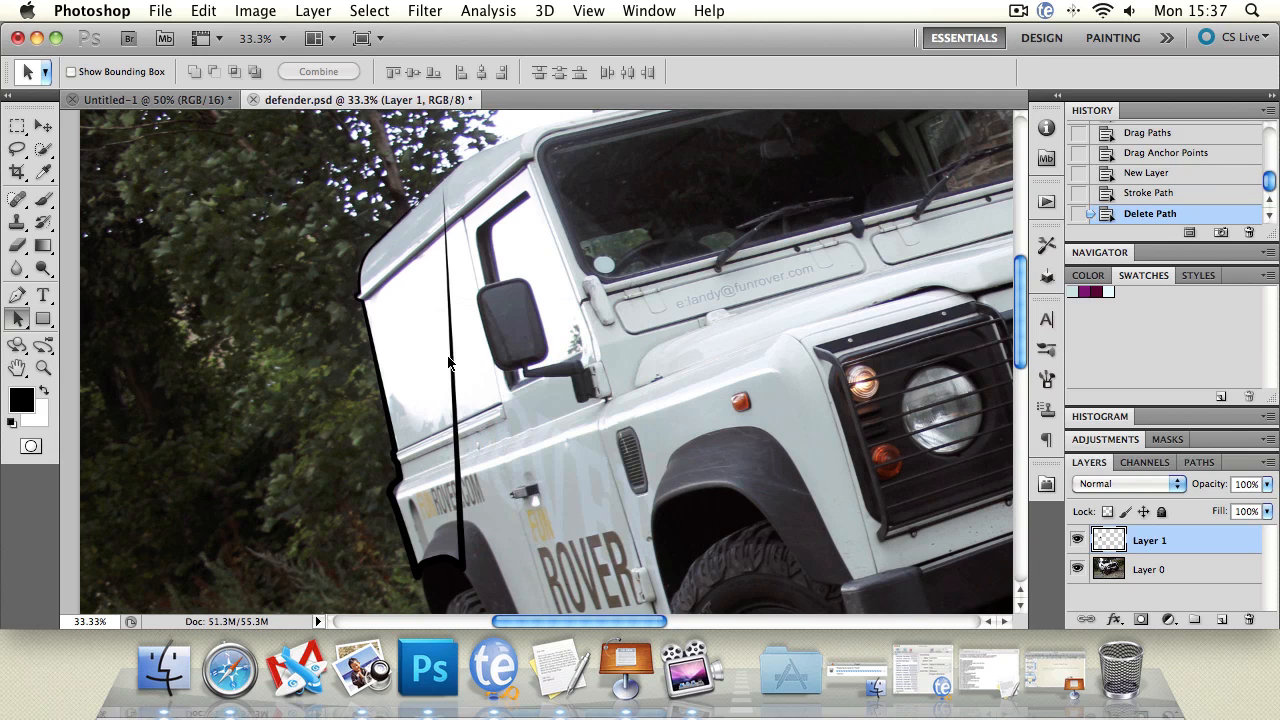
left_click(1077, 569)
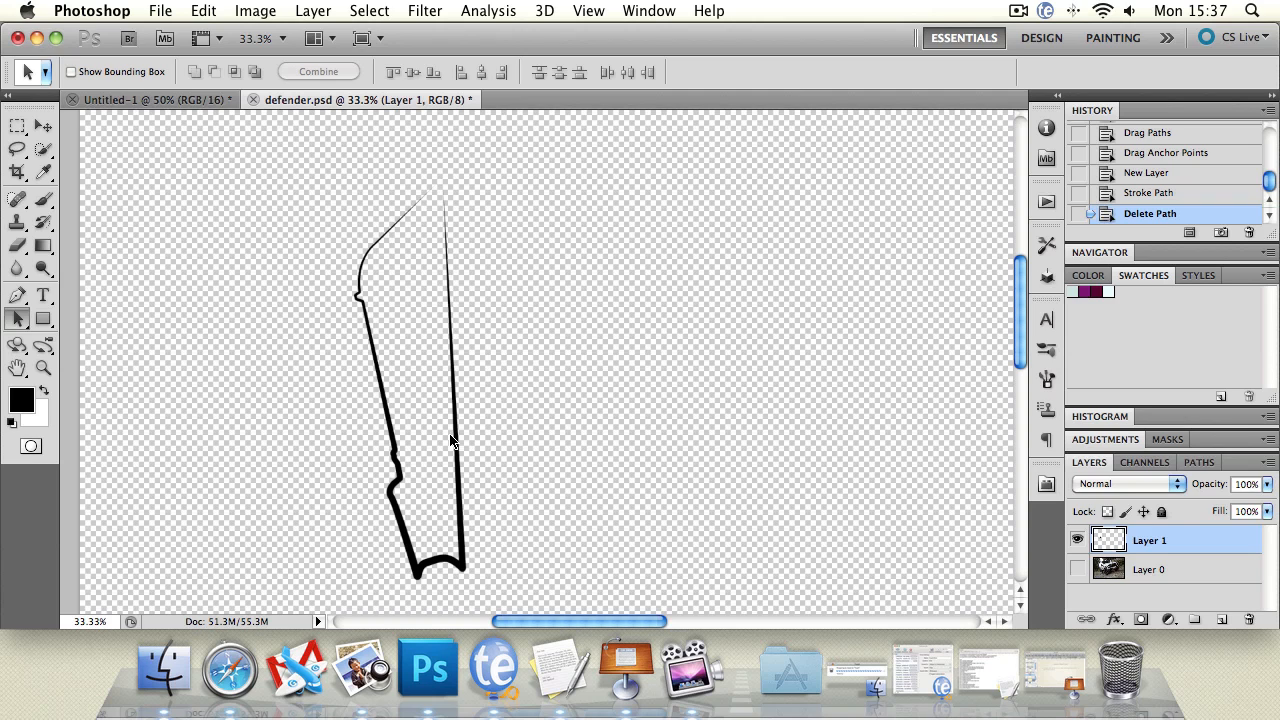
Delete Layer 1 with the stroked outline and close defender.psd
key("v")
key("BackSpace")
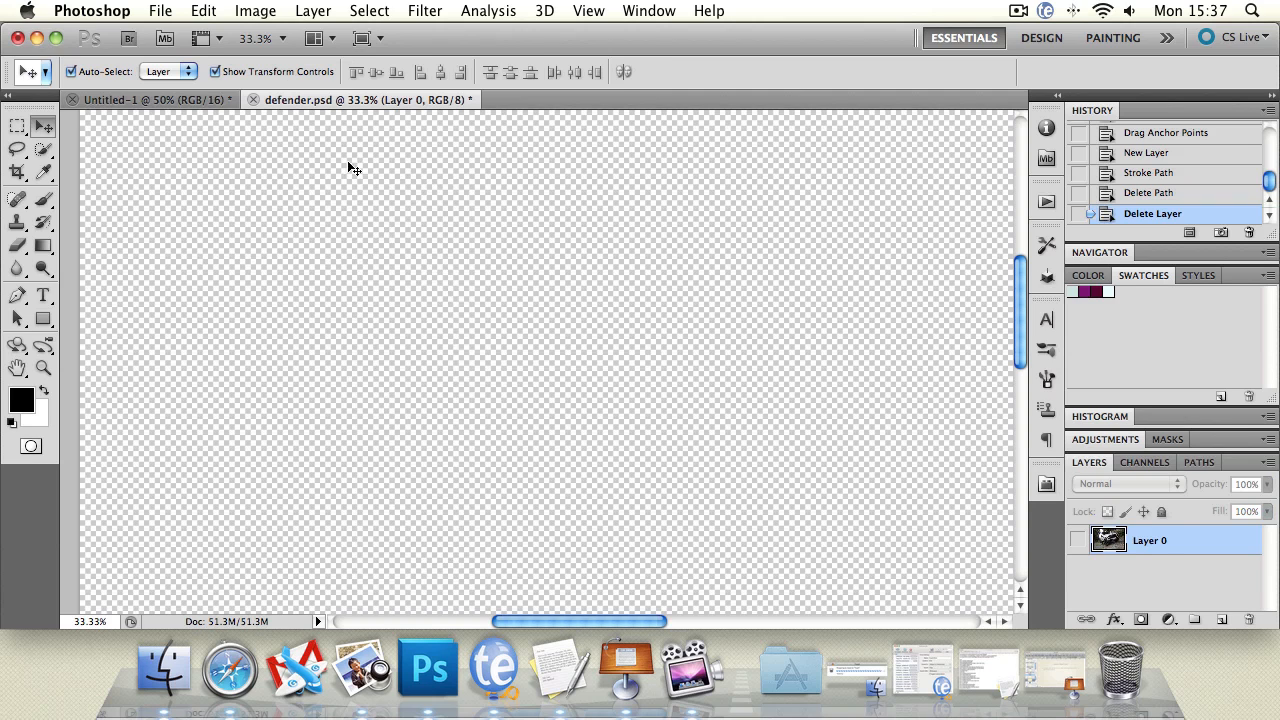
left_click(253, 101)
left_click(585, 255)
Set the Pen tool to create shape layers and show the grid over the blank Untitled-1 document
left_click(18, 300)
left_click(75, 71)
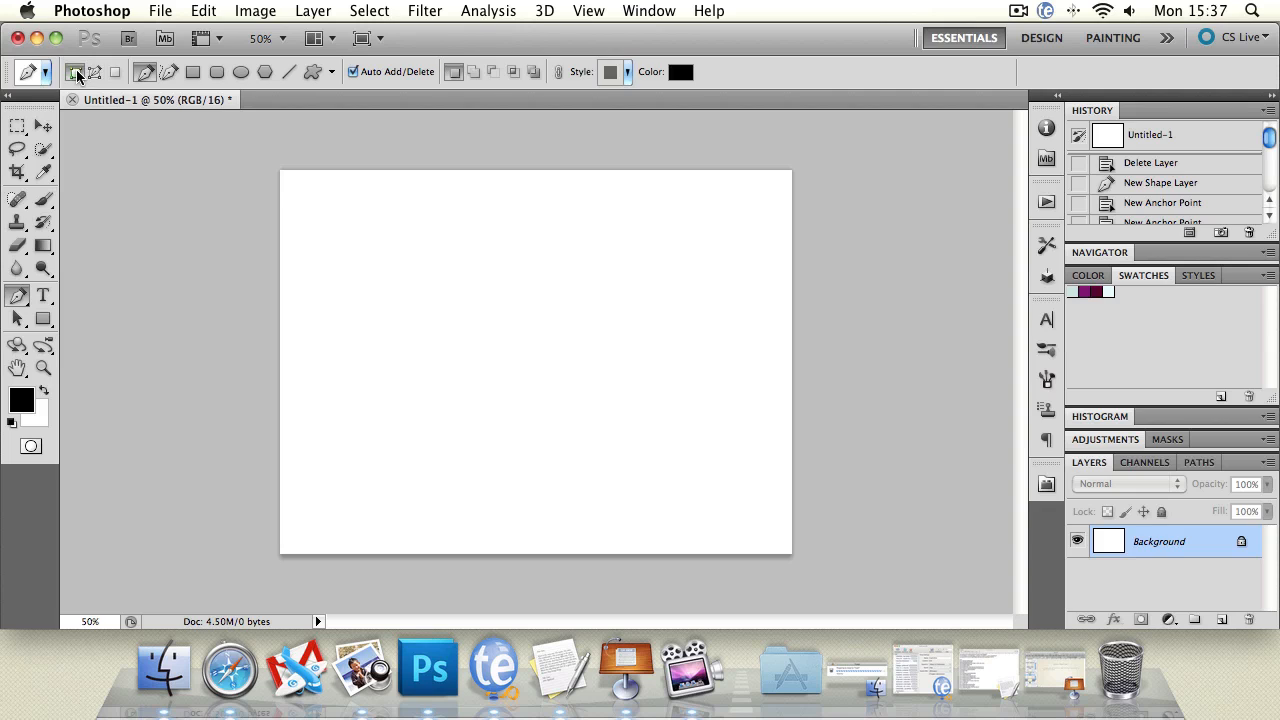
left_click(589, 14)
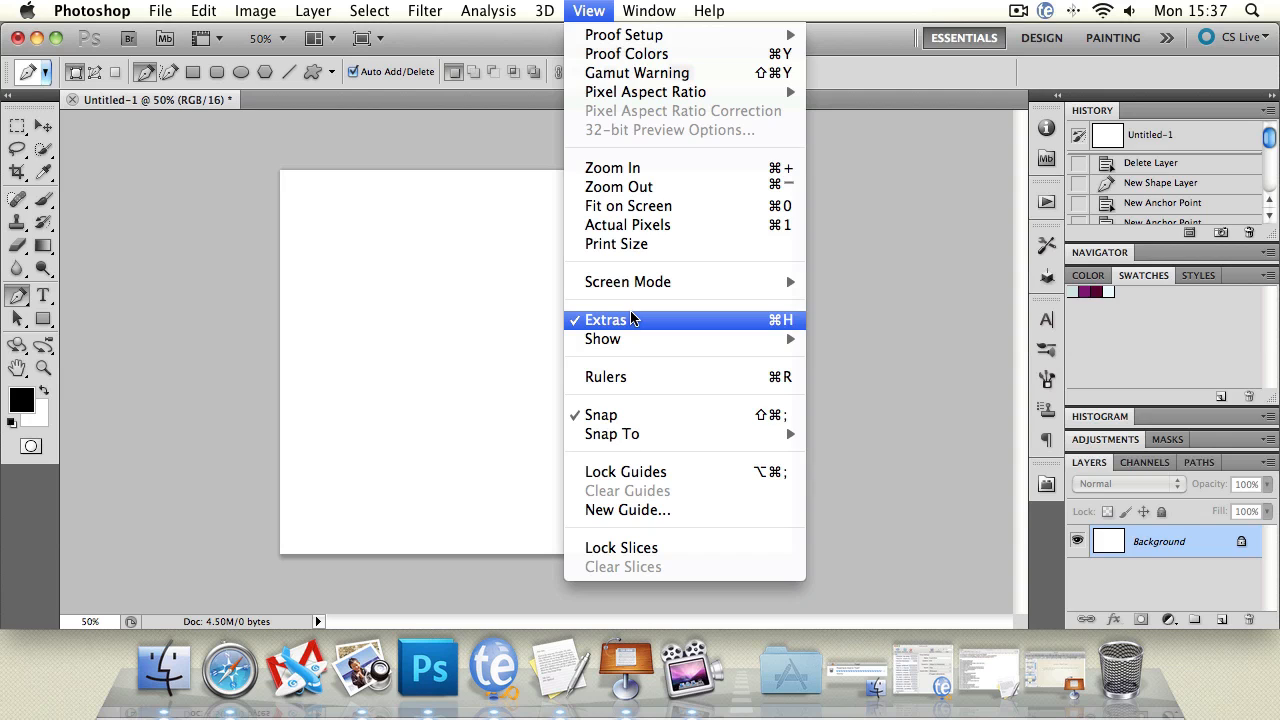
mouse_move(636, 340)
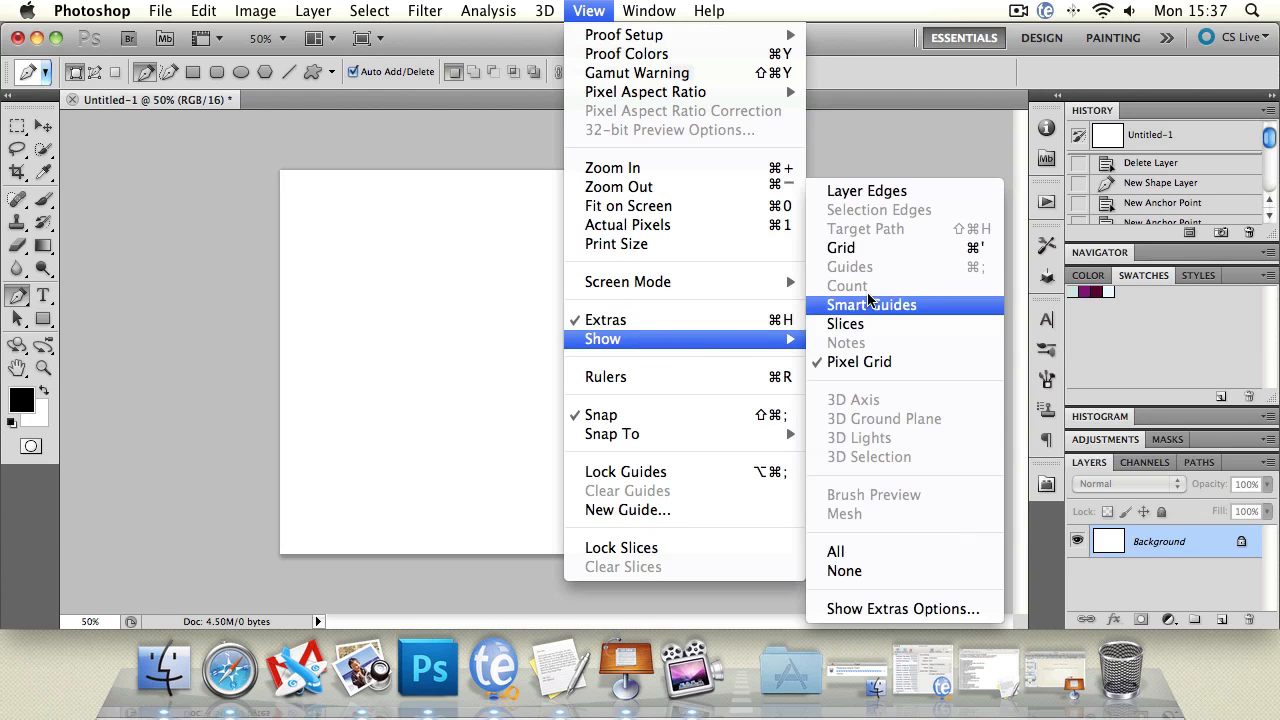
left_click(893, 250)
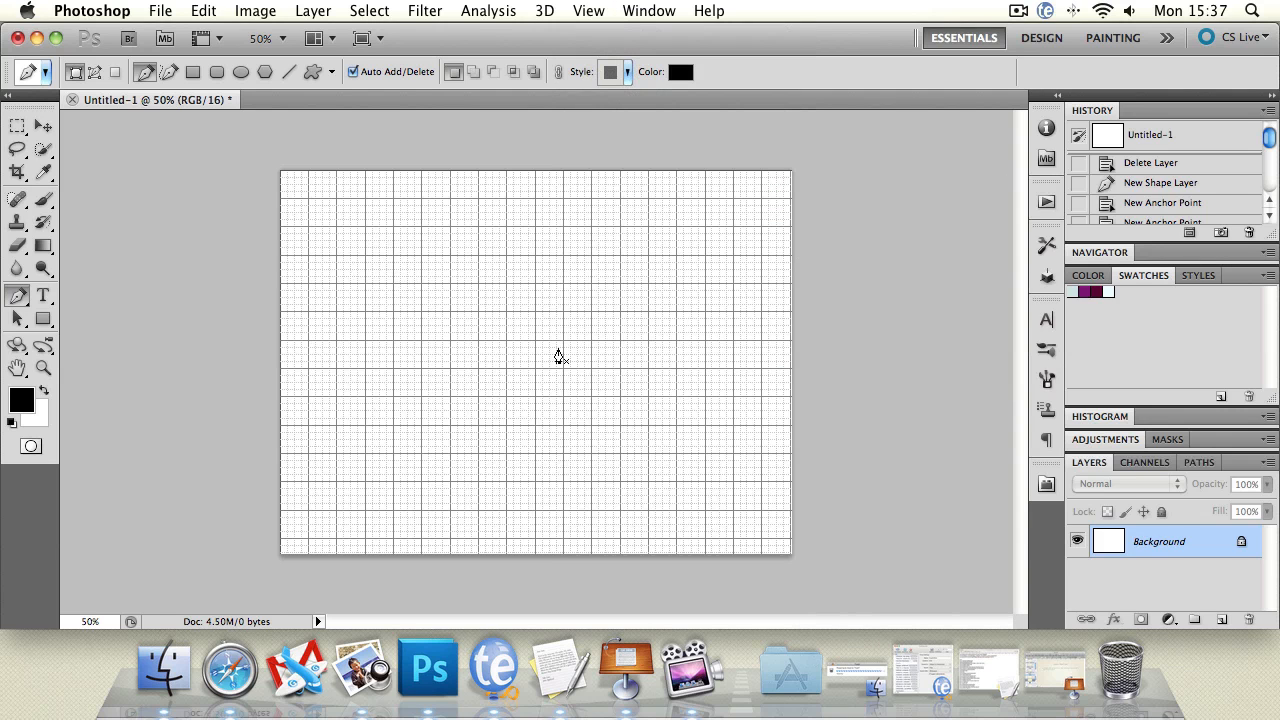
Check the Snap To settings for the grid with the Pen tool active and the canvas at 400%
left_click(43, 367)
left_click(367, 336)
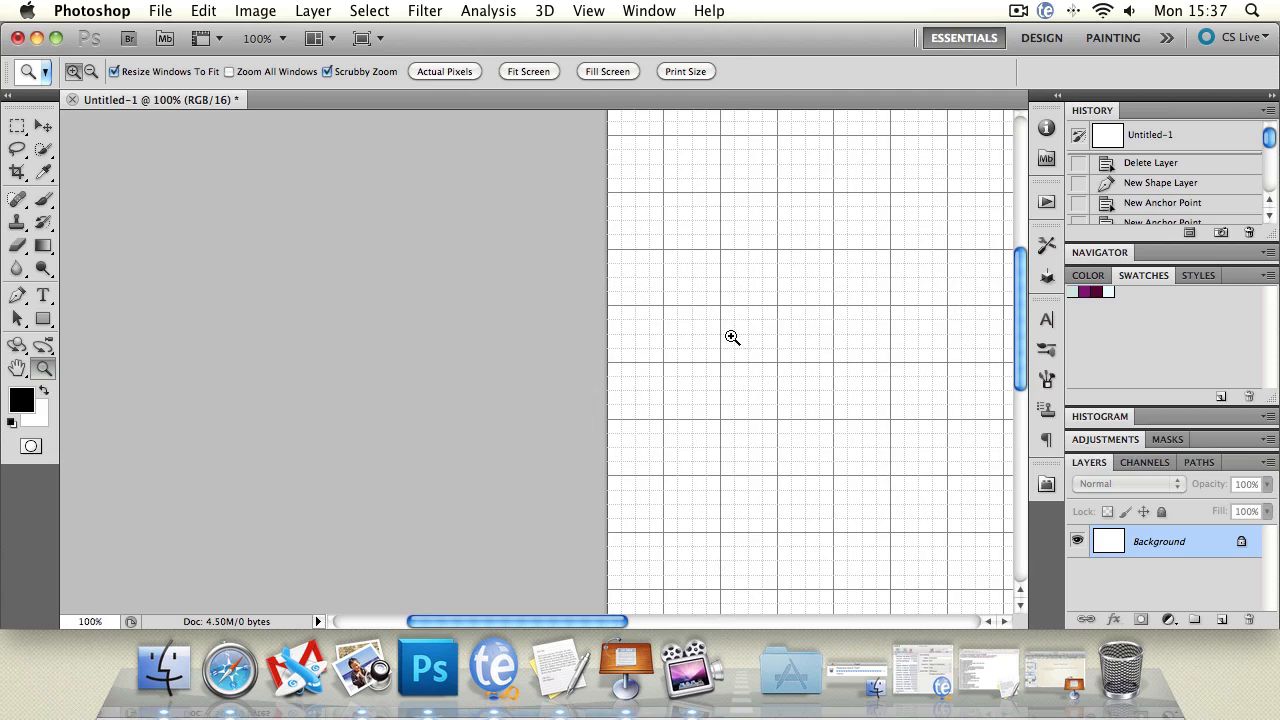
left_click(862, 338)
left_click(461, 285)
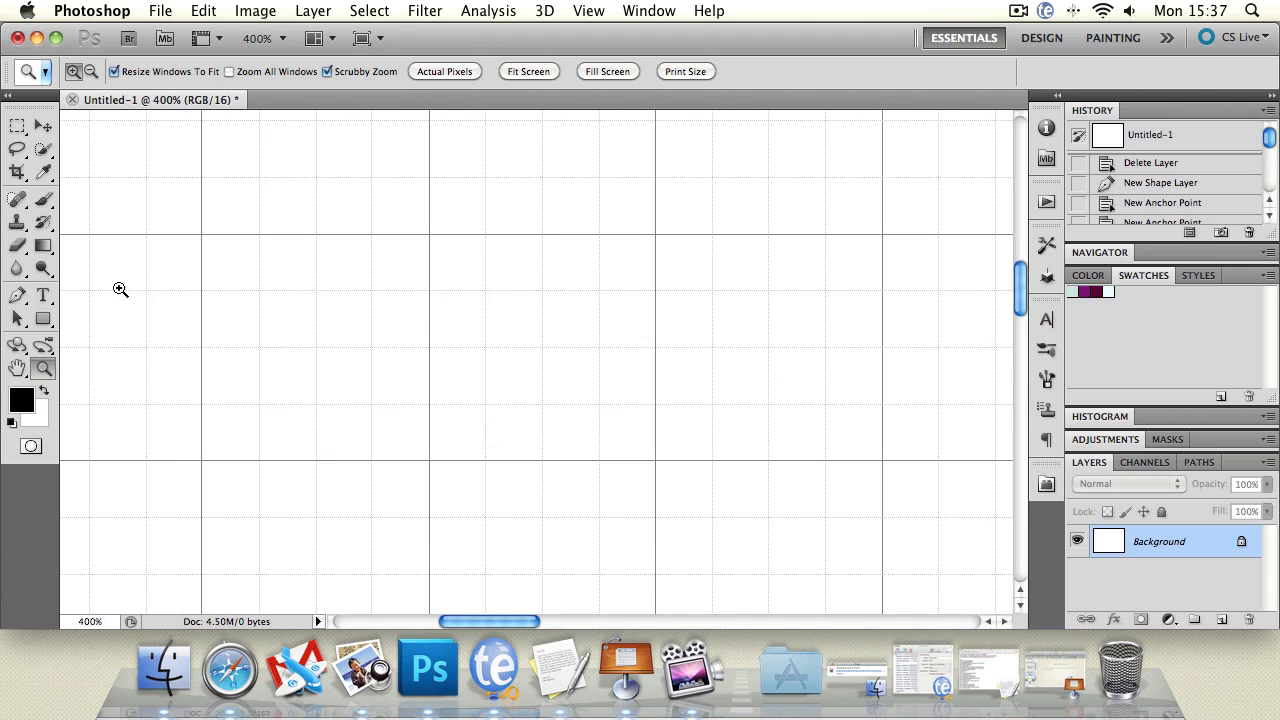
left_click(17, 368)
left_click_drag(483, 340, 416, 378)
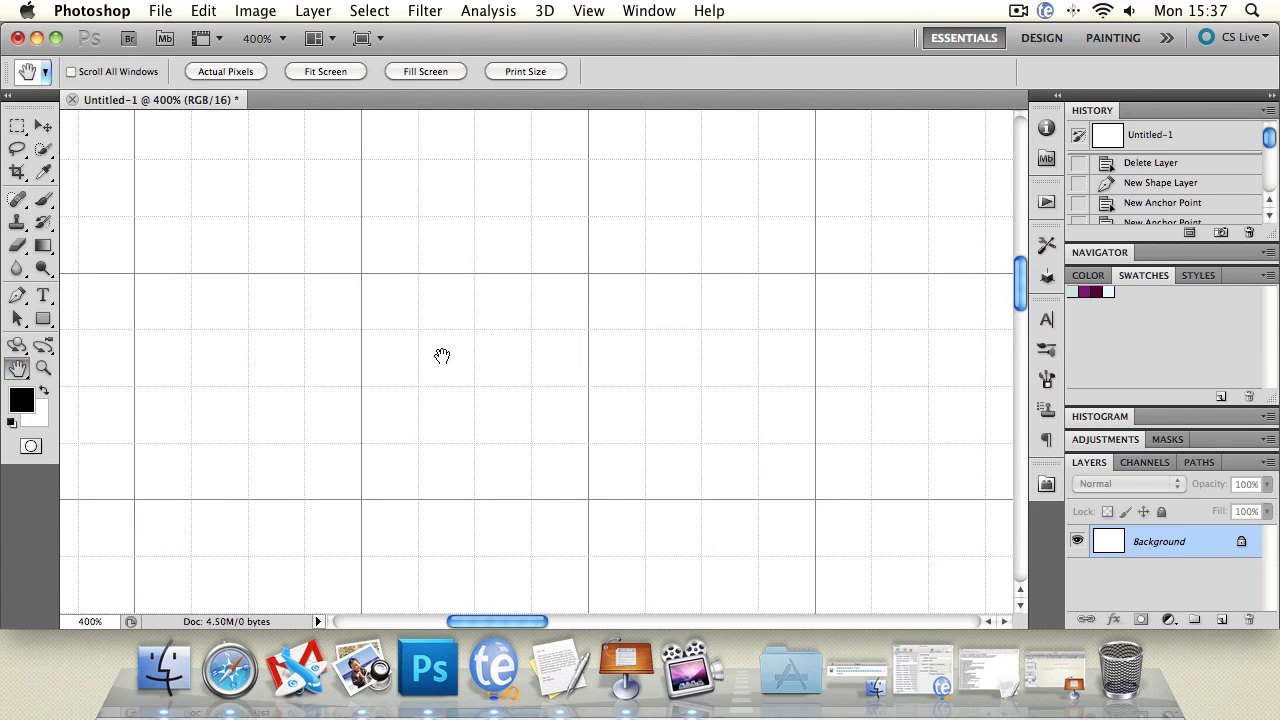
left_click(17, 295)
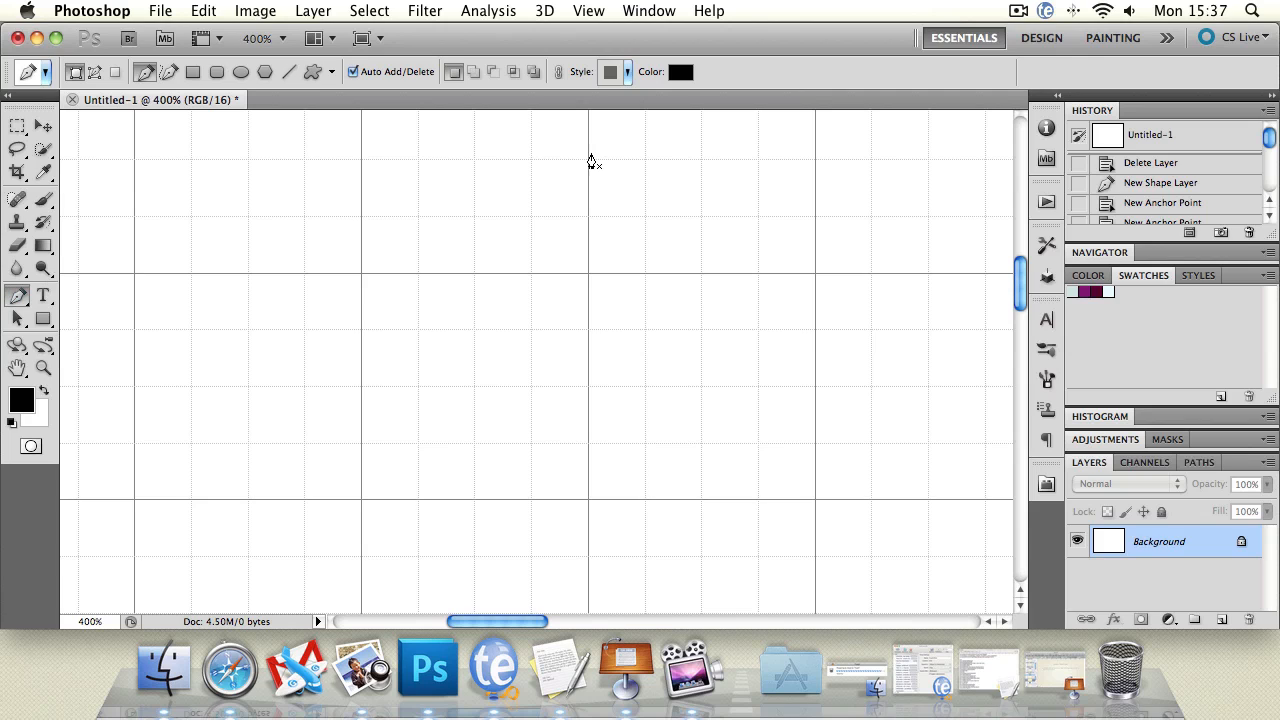
left_click(606, 10)
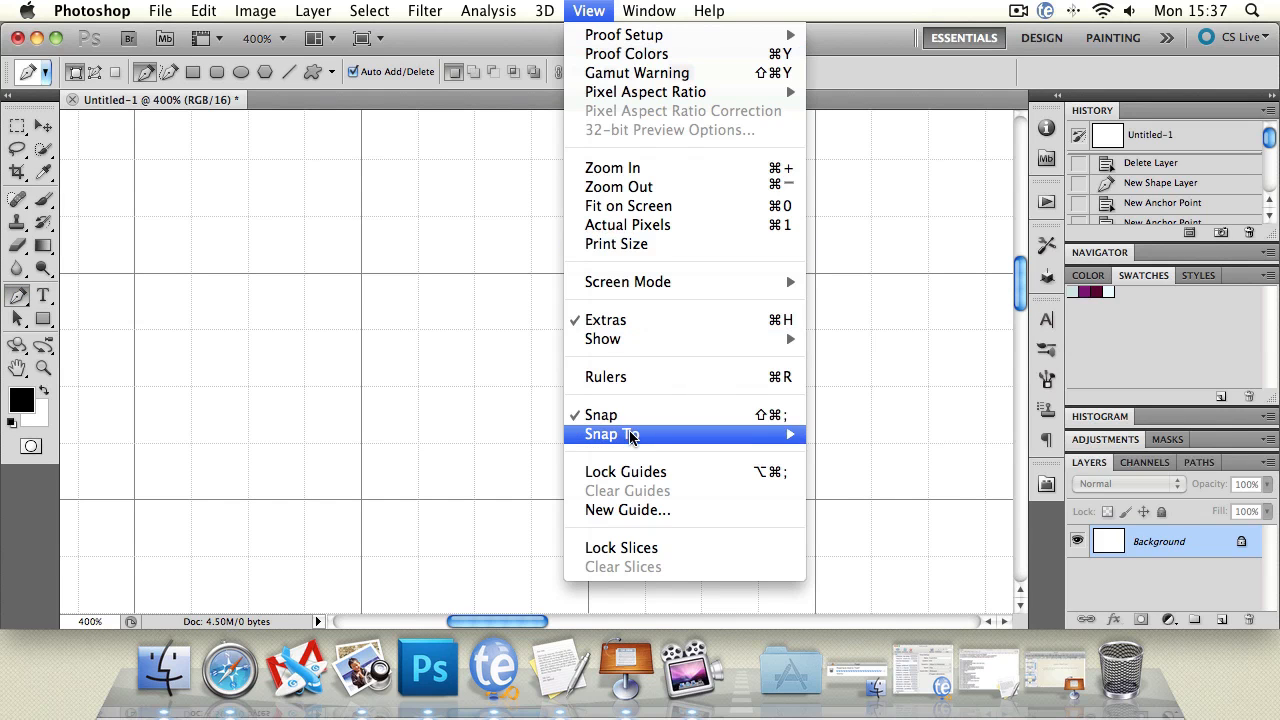
mouse_move(632, 437)
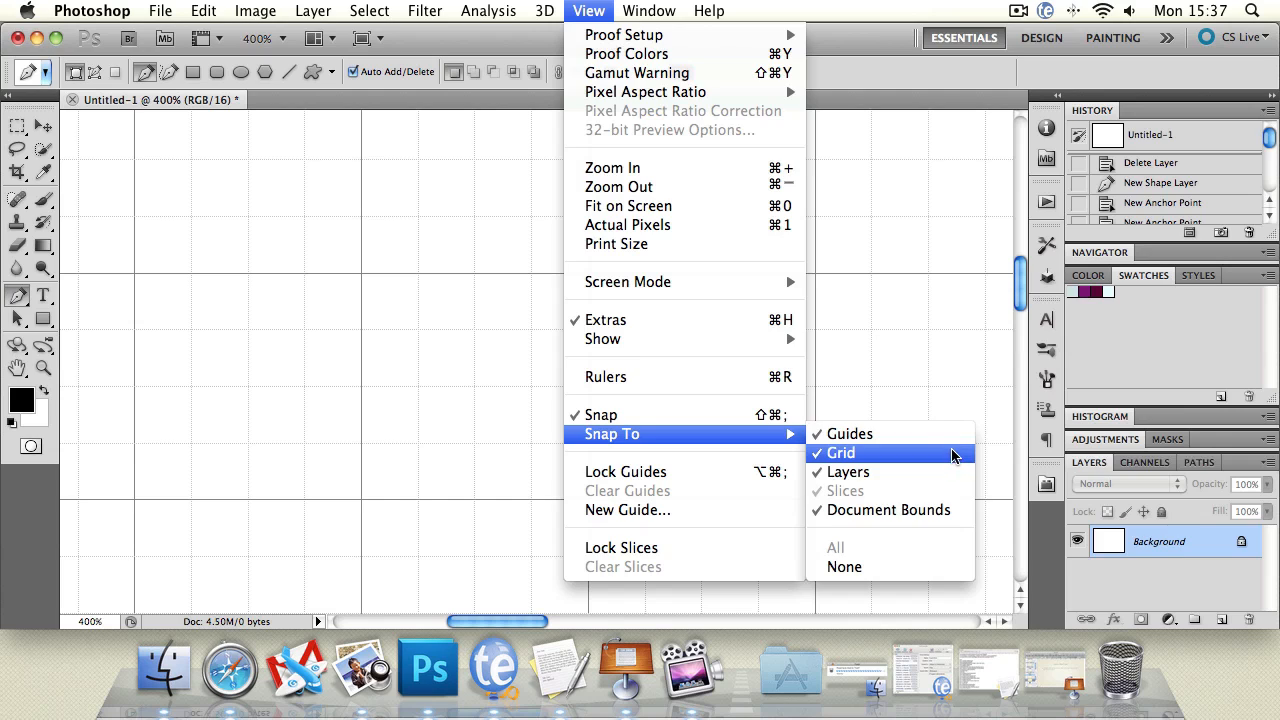
left_click(531, 47)
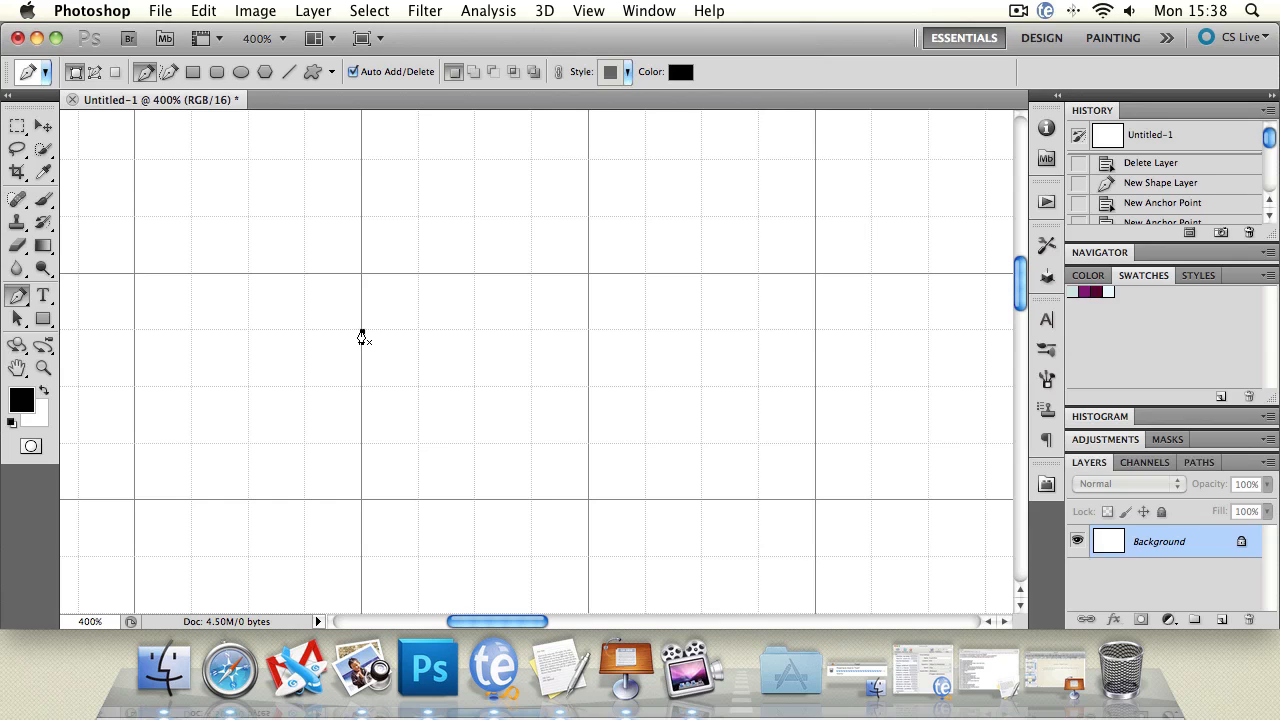
Draw a closed black rounded square four grid subdivisions wide and high, with each corner curving across one subdivision, and deselect its layer
left_click(362, 331)
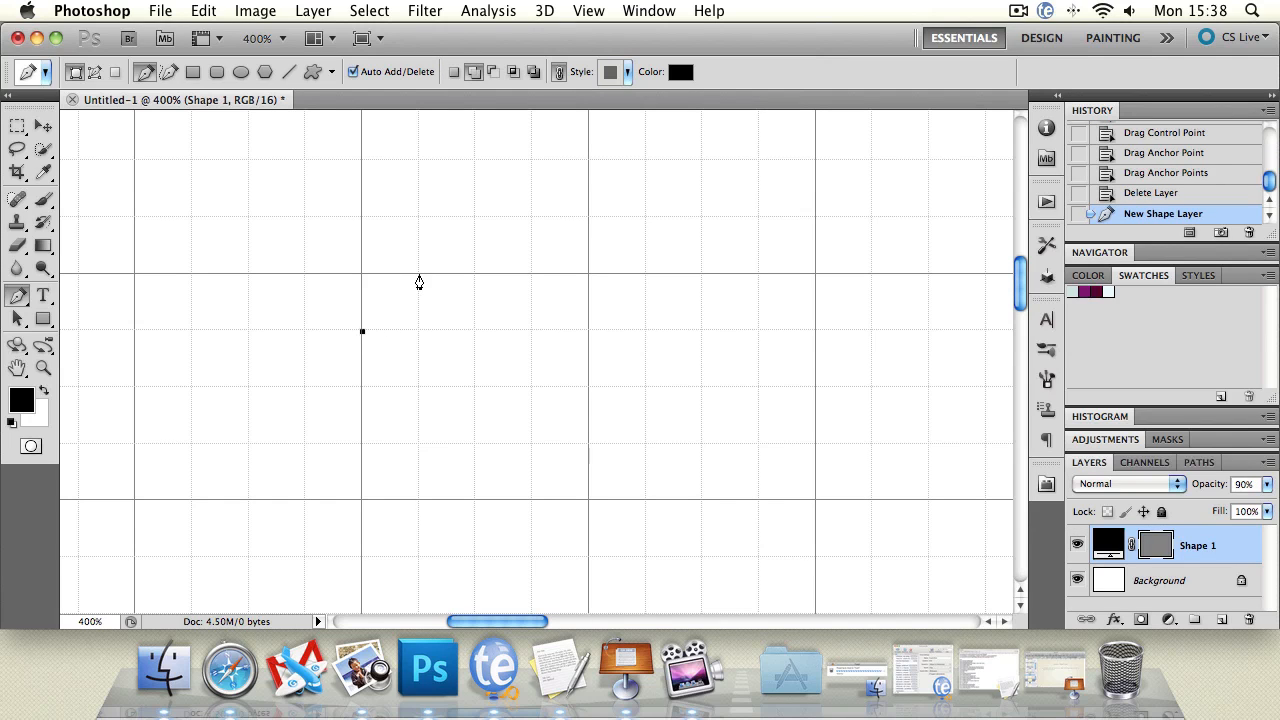
left_click_drag(418, 274, 468, 284)
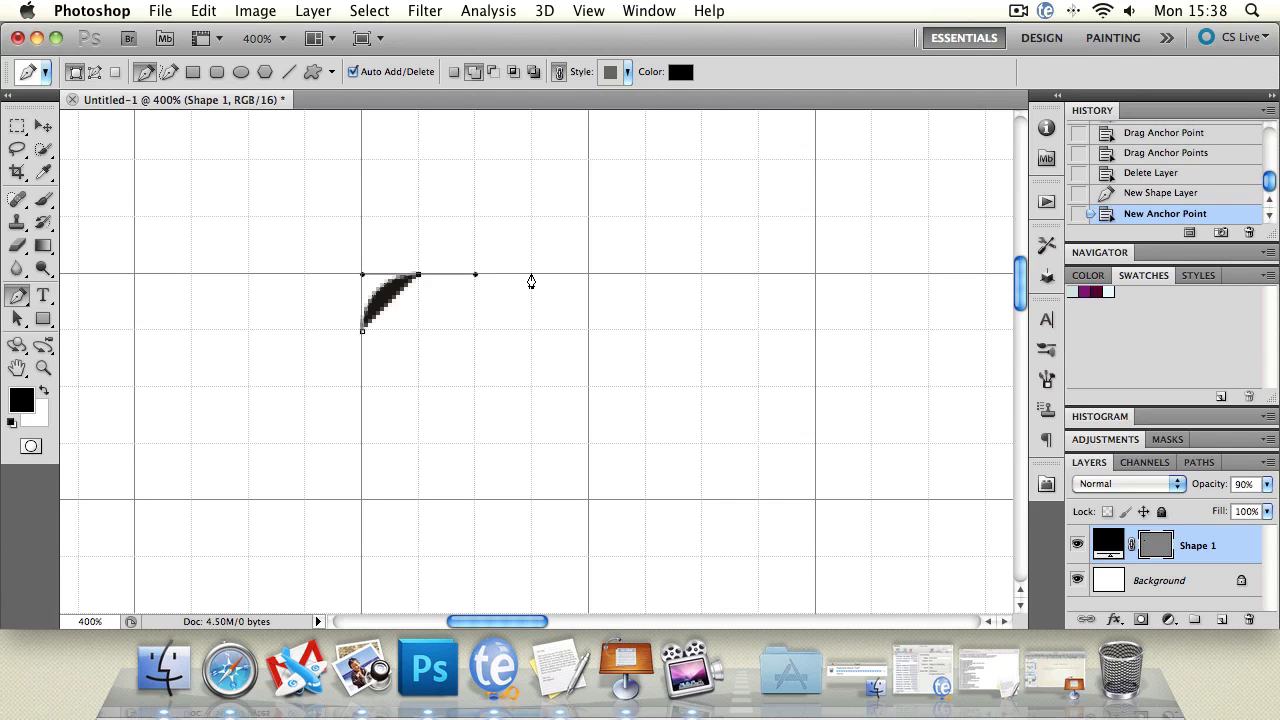
left_click(531, 276)
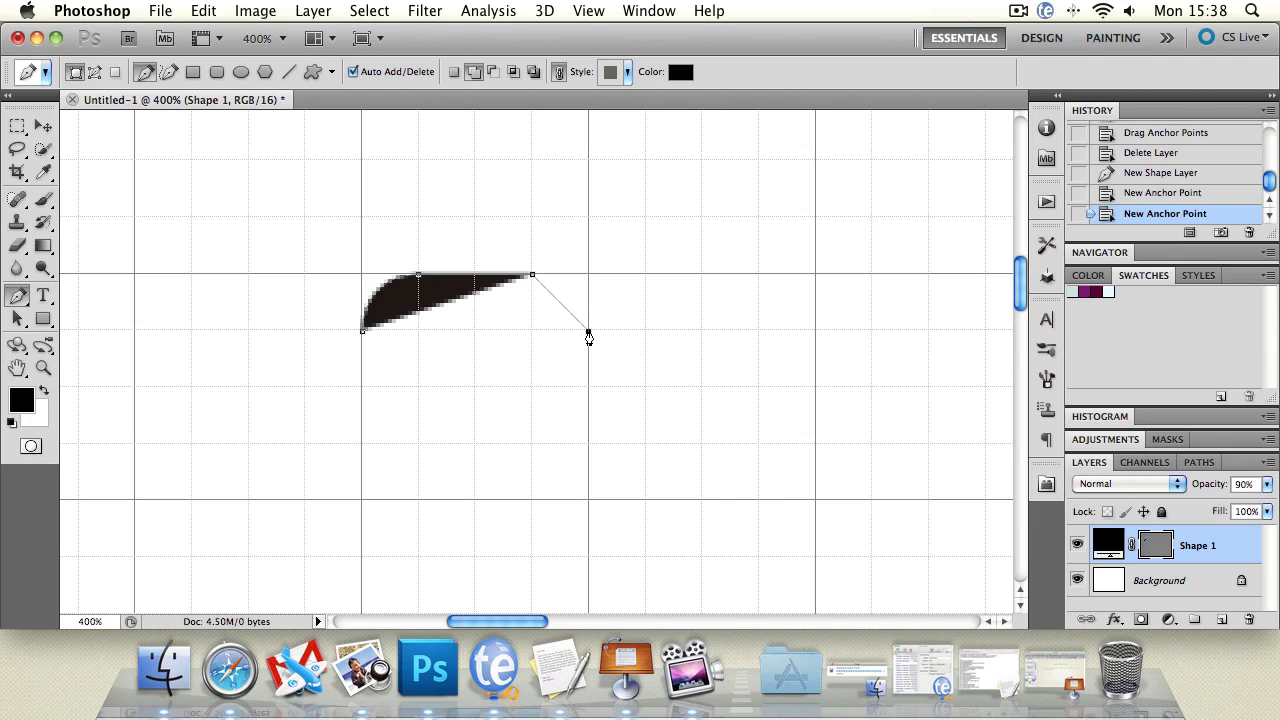
left_click_drag(583, 337, 588, 391)
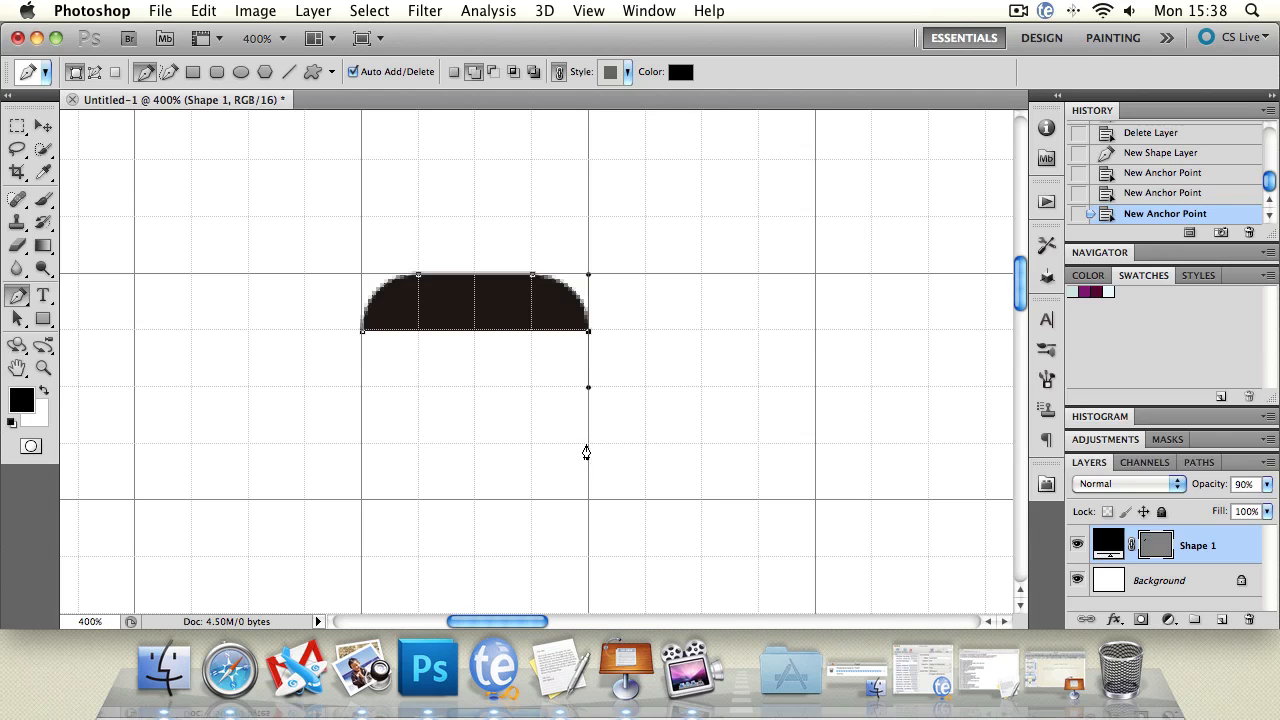
left_click(588, 444)
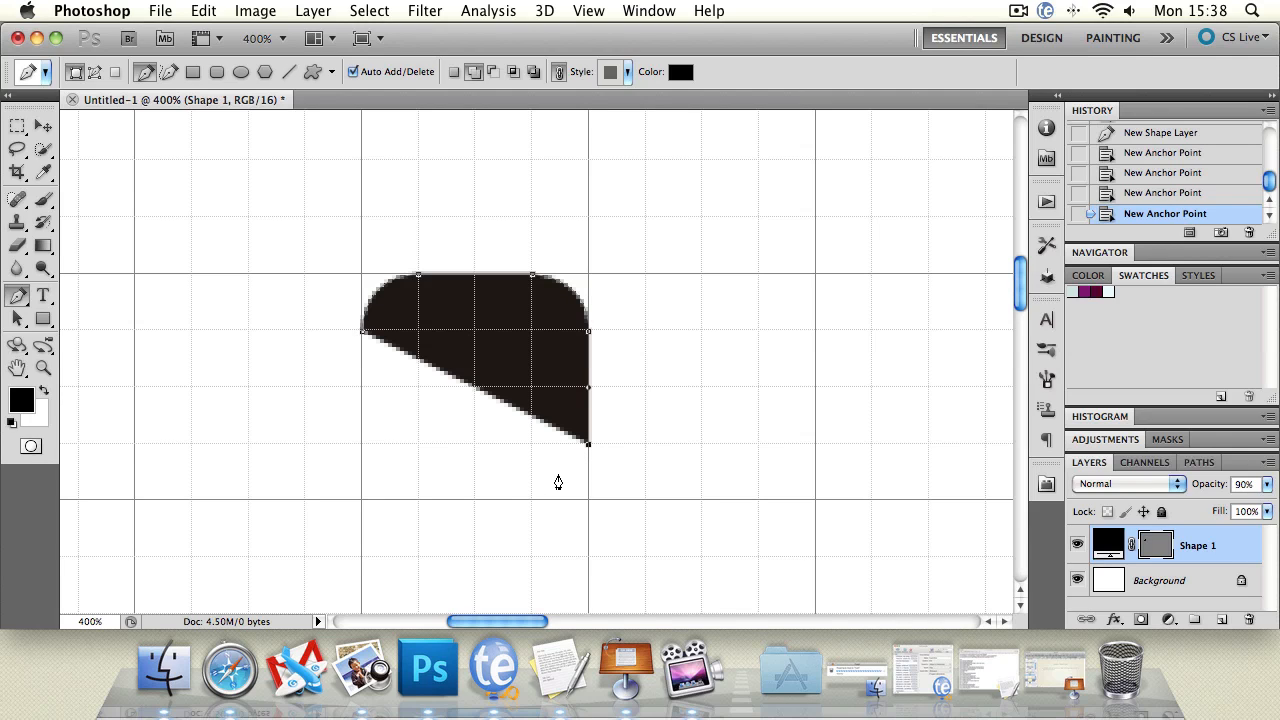
left_click_drag(532, 501, 477, 501)
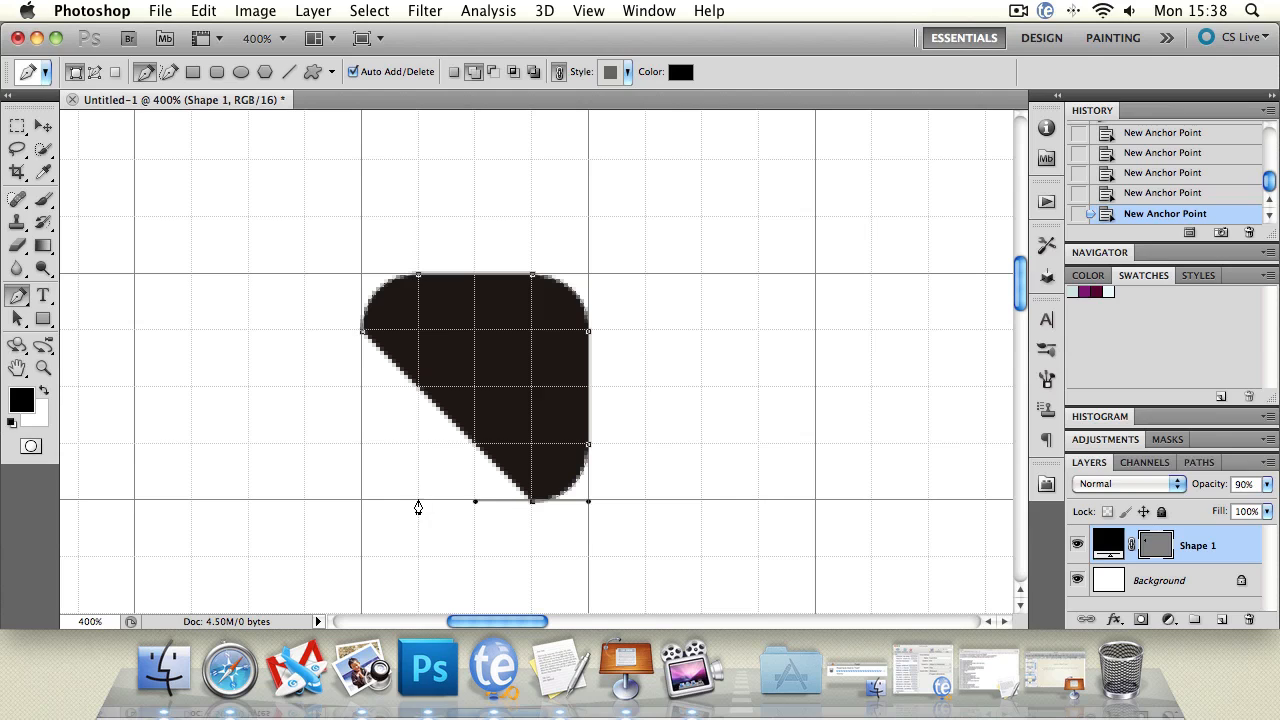
left_click(418, 501)
left_click_drag(361, 444, 362, 397)
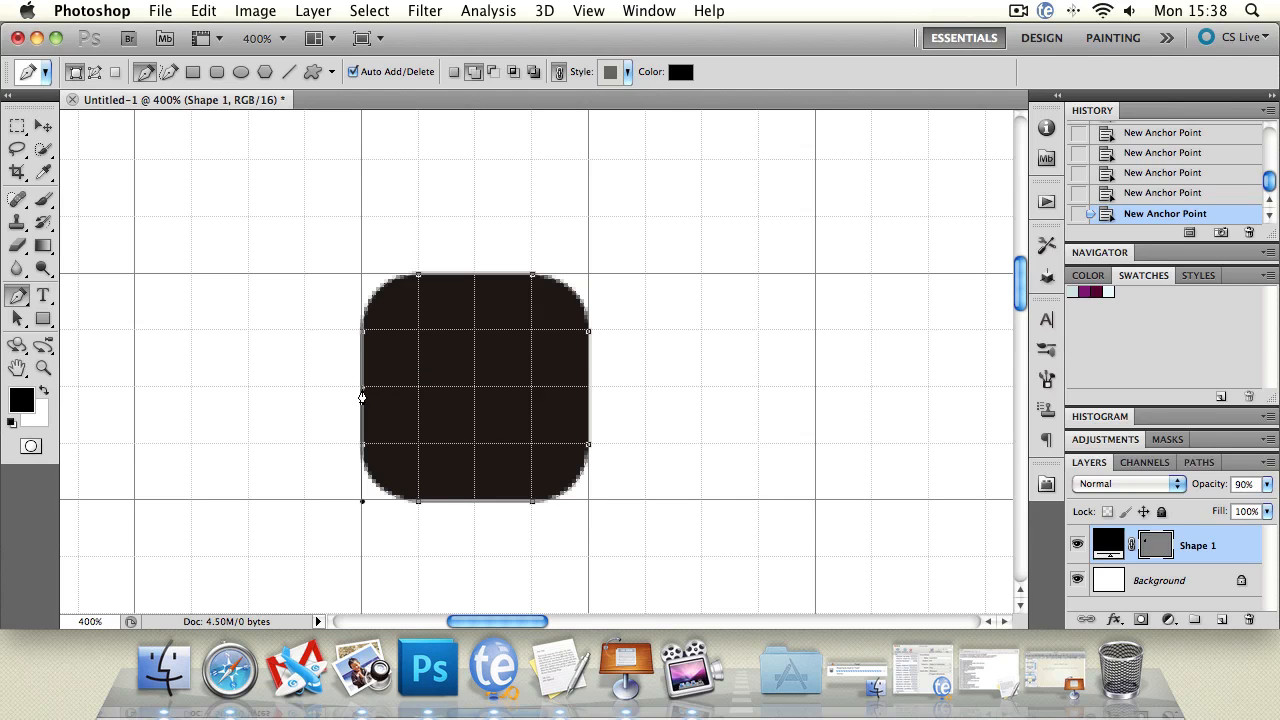
left_click(365, 336)
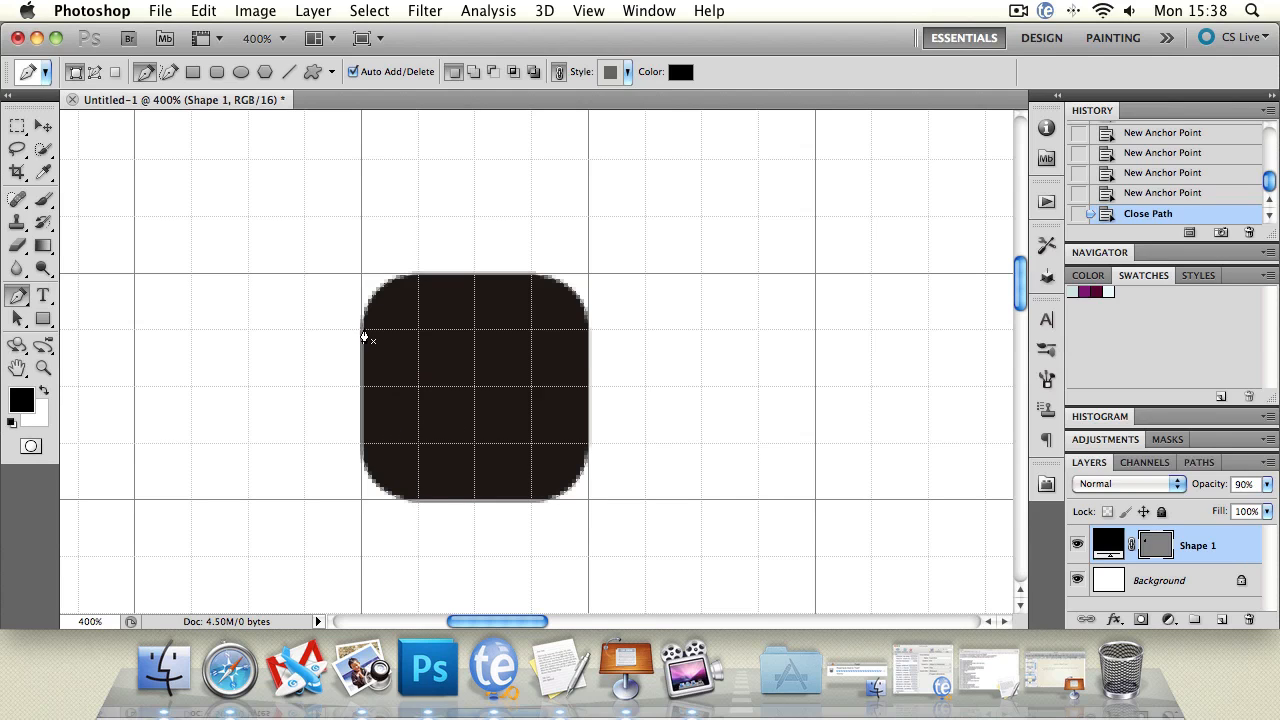
left_click(43, 125)
left_click(245, 336)
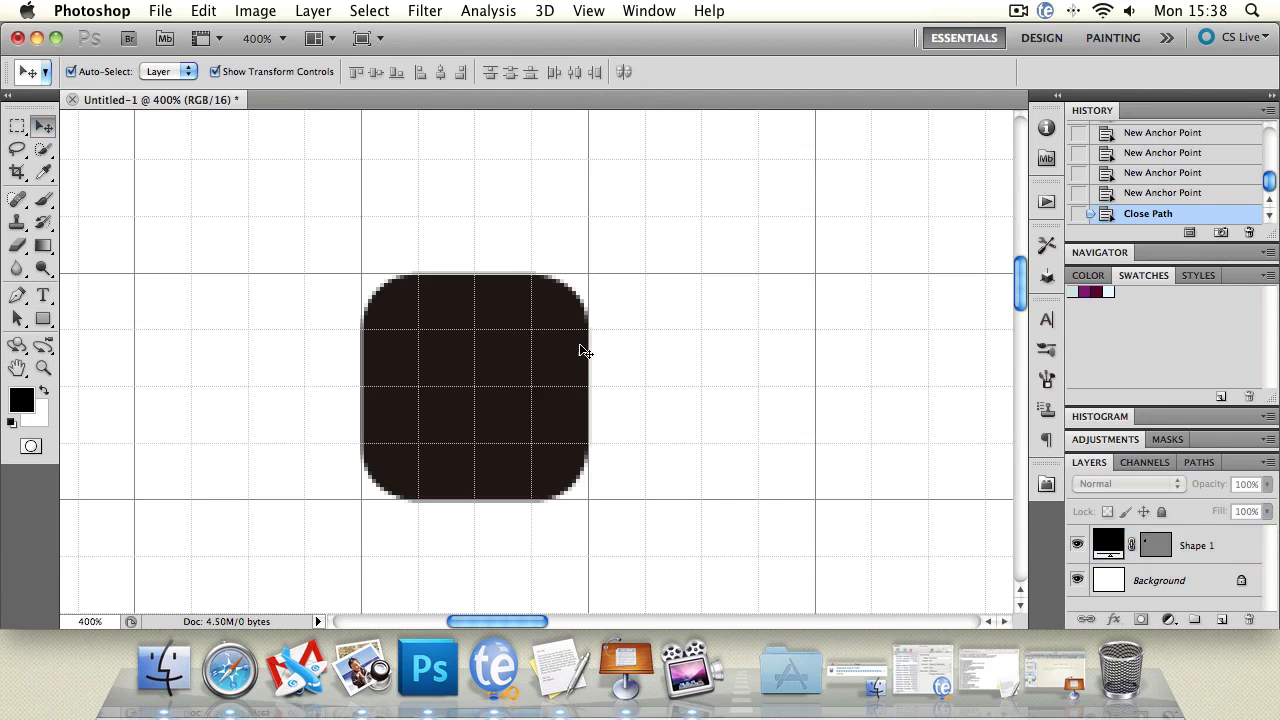
Preview the rounded square at 100% with the extras hidden, and show the grid again
double_click(43, 372)
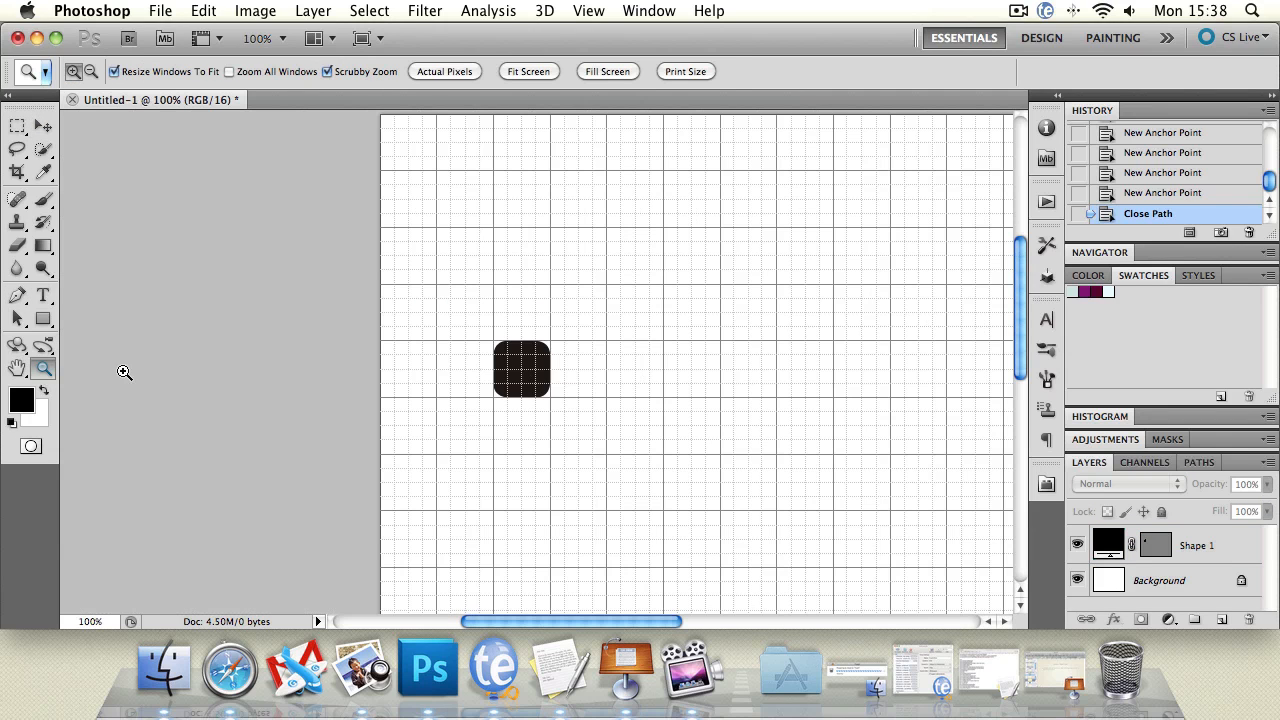
left_click(584, 10)
mouse_move(676, 342)
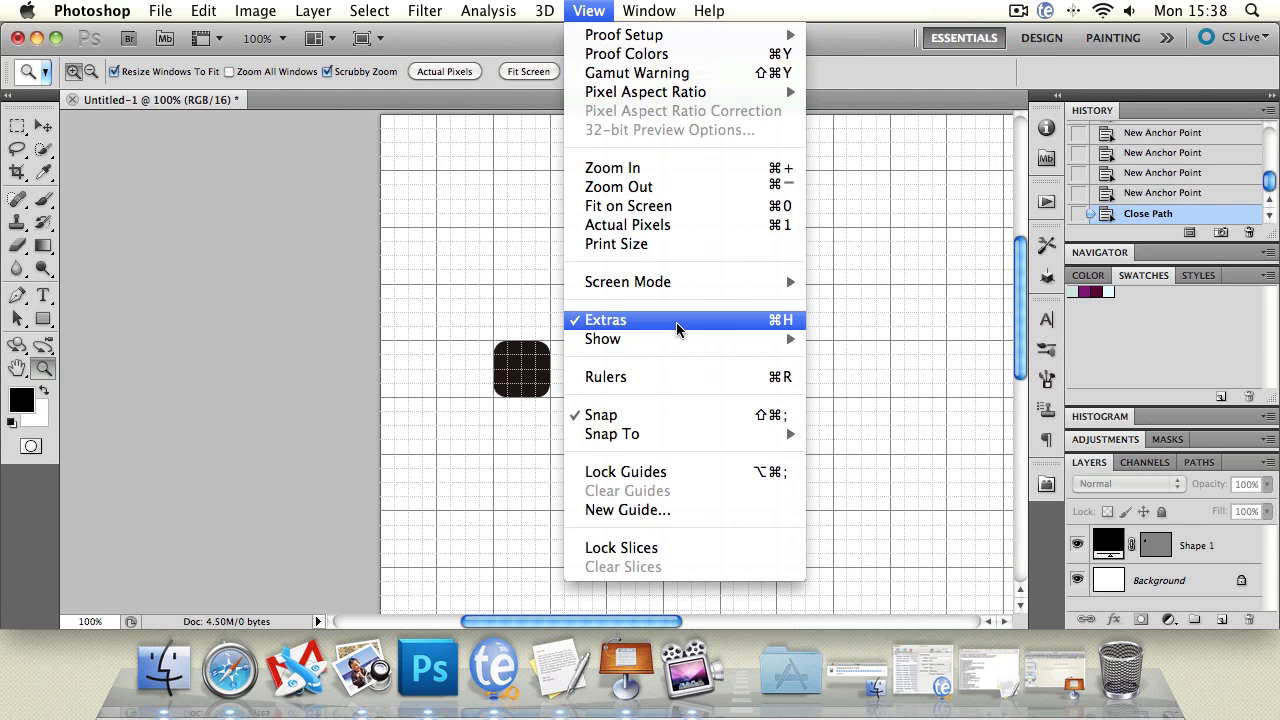
left_click(677, 320)
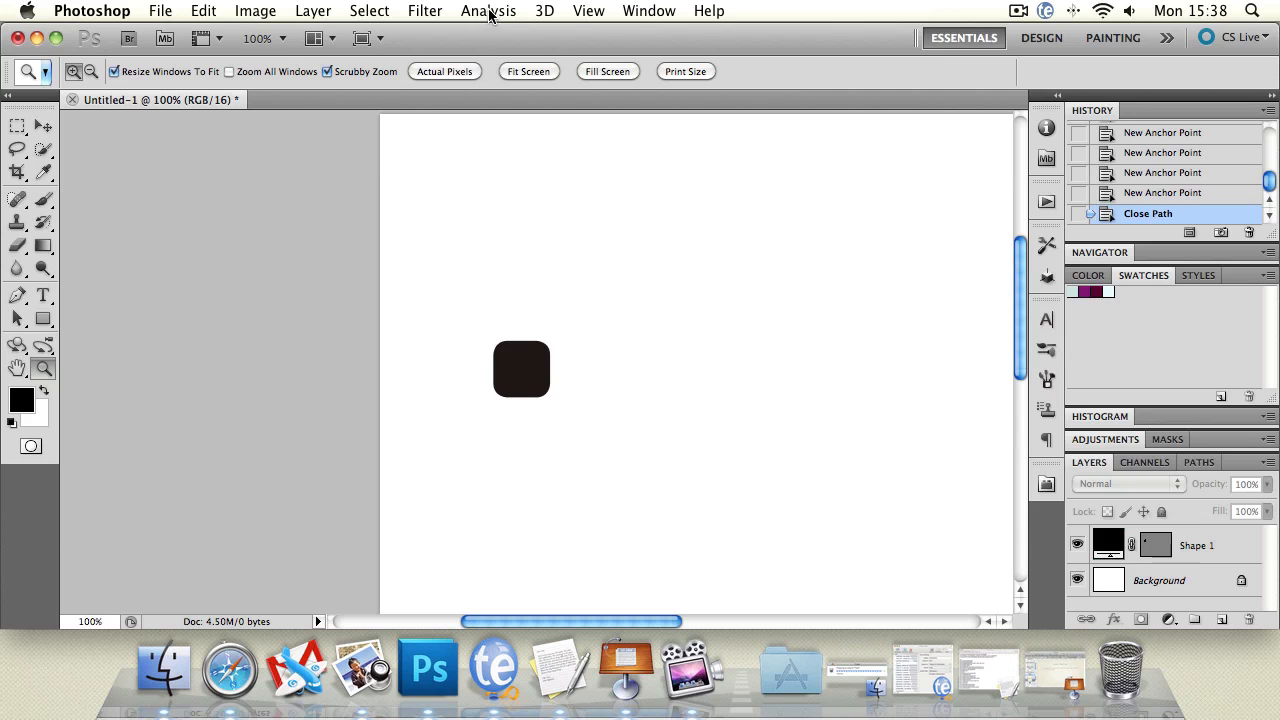
left_click(576, 14)
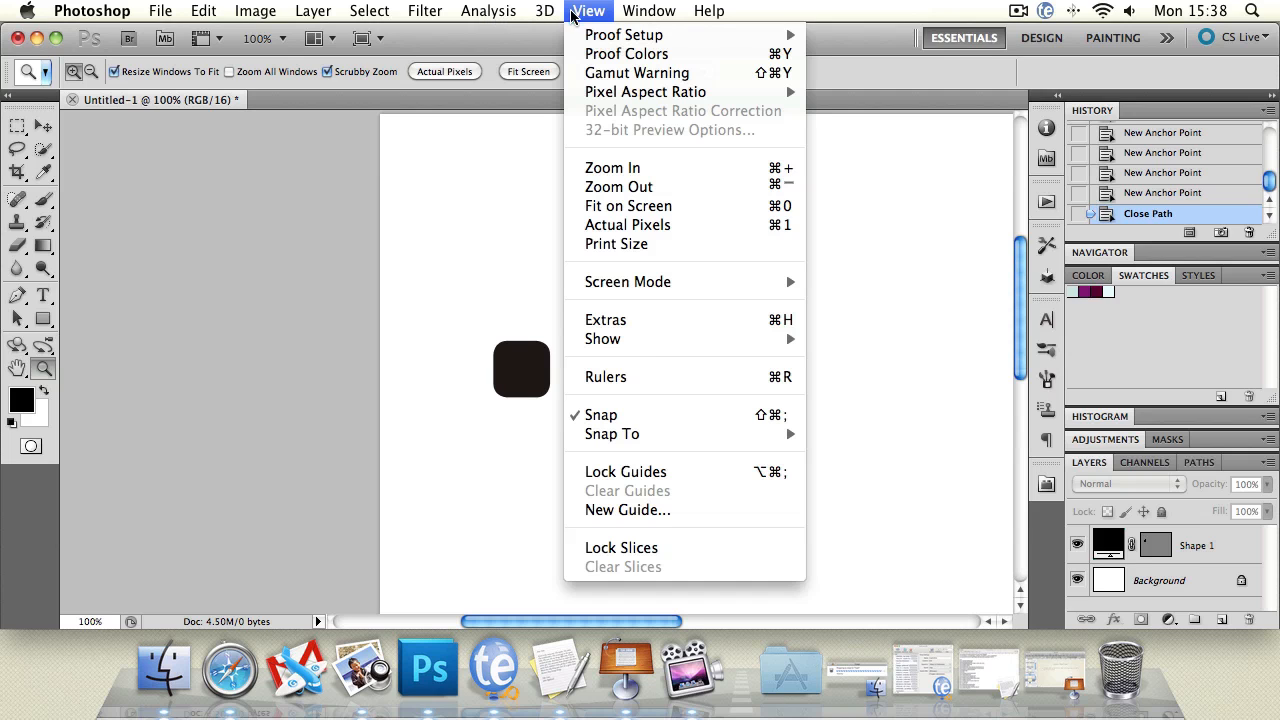
left_click(628, 322)
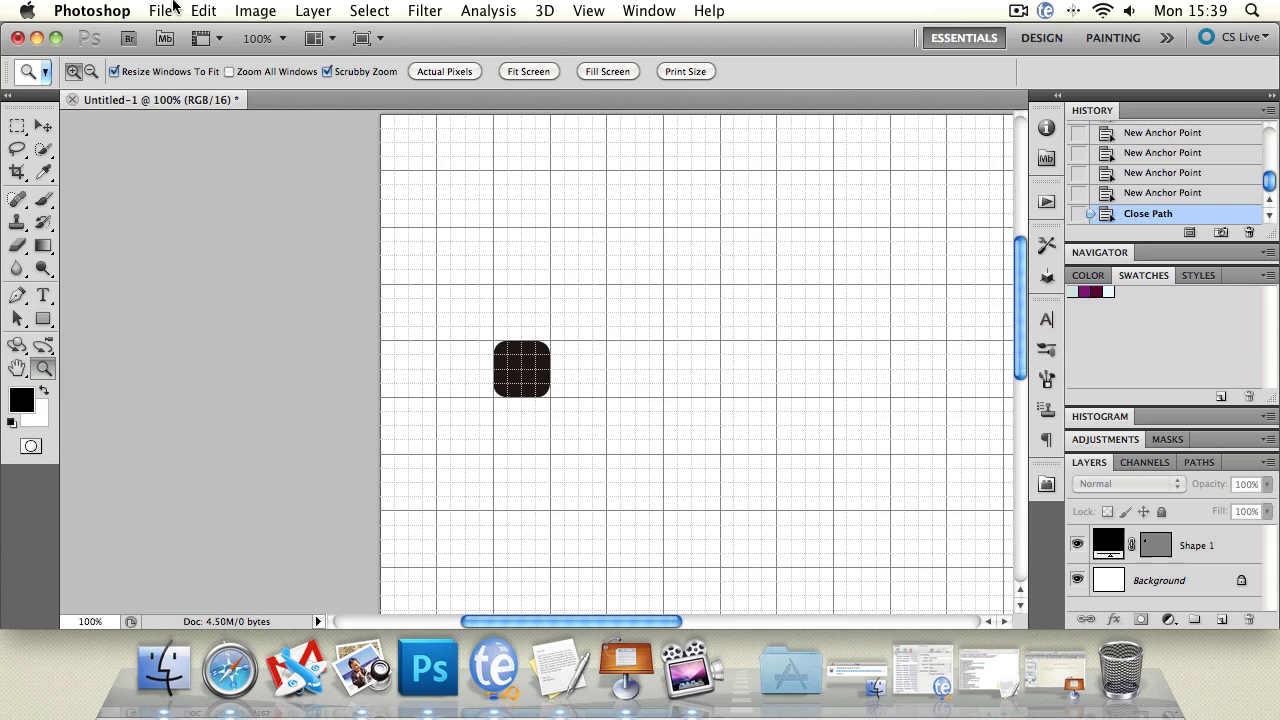
Check the gridline spacing and subdivisions in the Guides, Grid & Slices preferences, leaving without changes
left_click(98, 10)
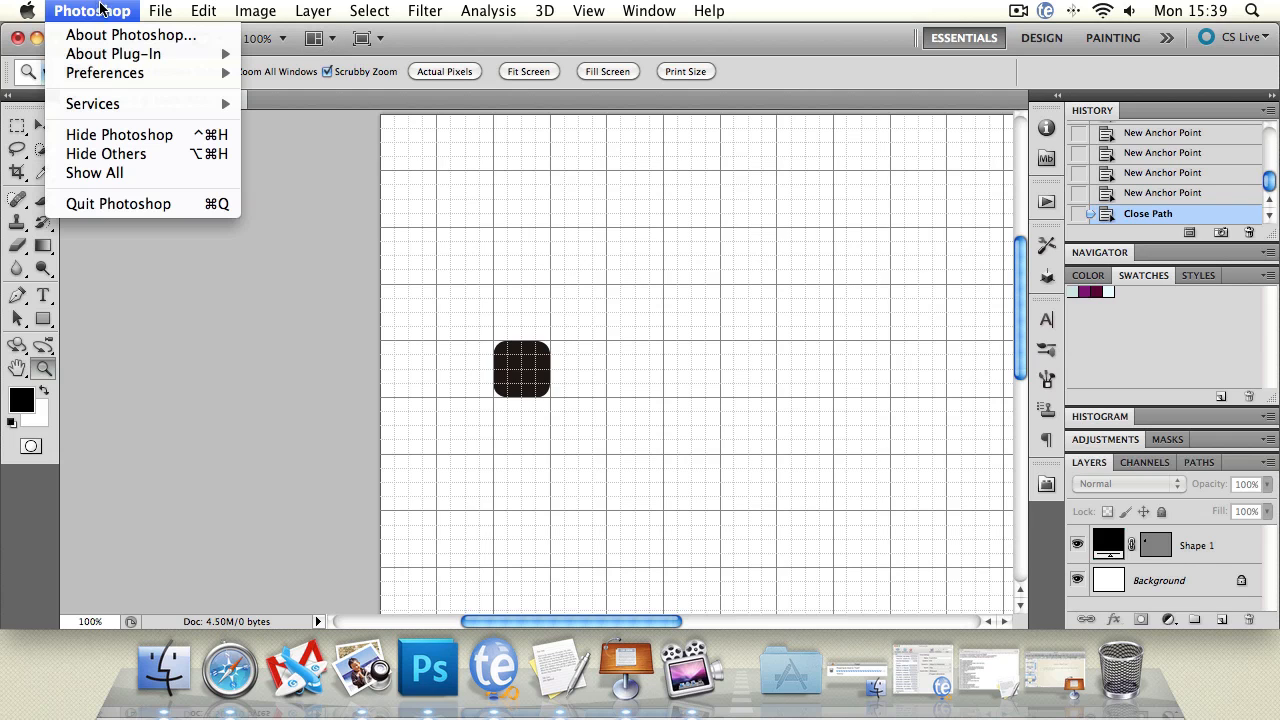
mouse_move(127, 78)
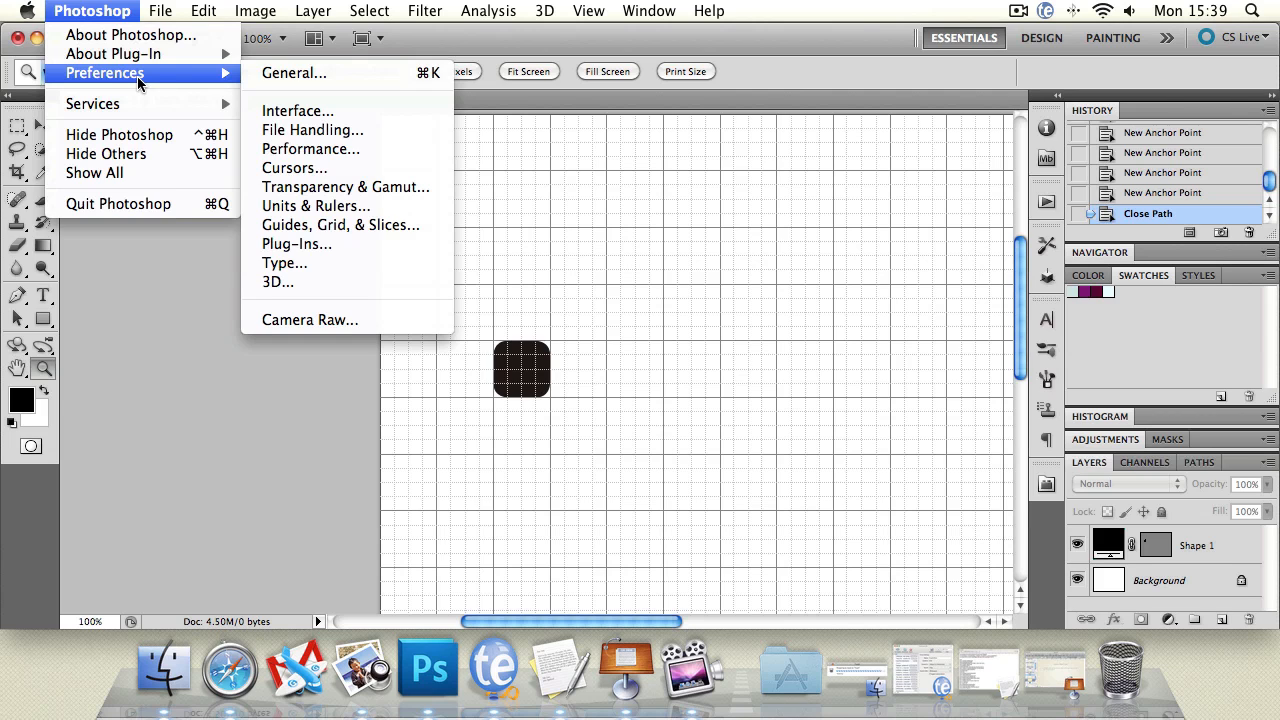
left_click(374, 229)
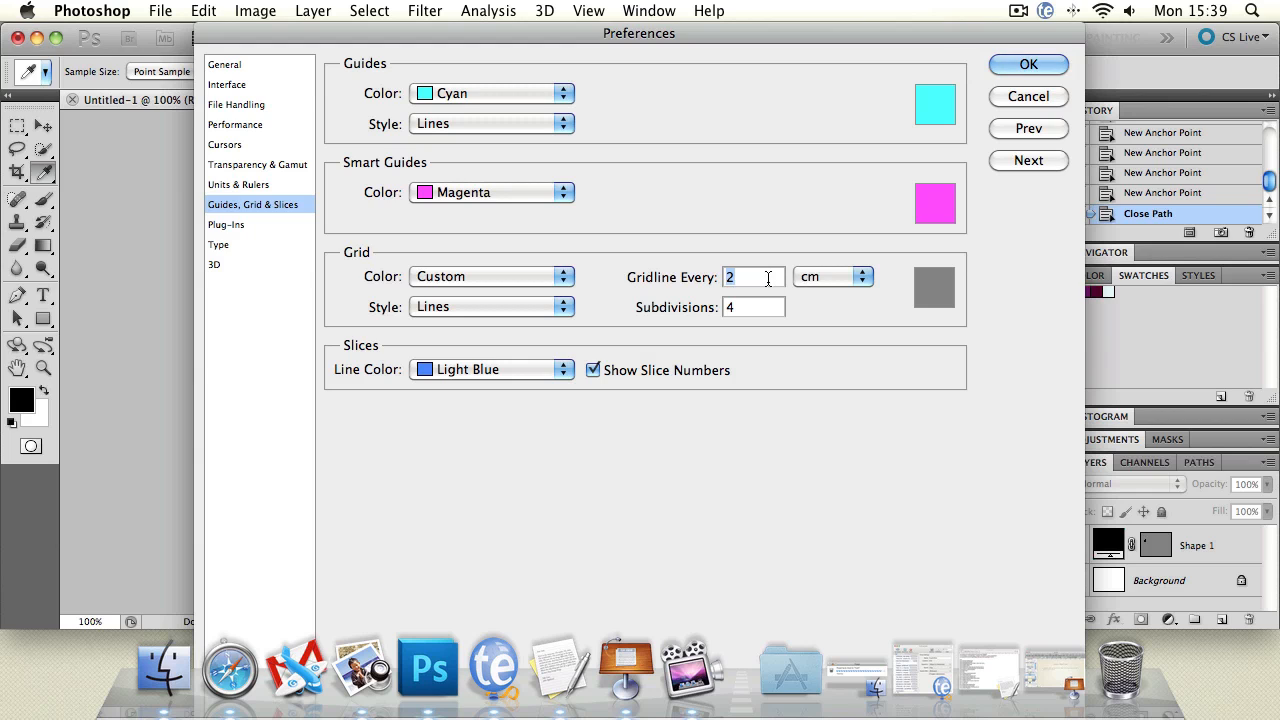
left_click(1010, 98)
key("z")
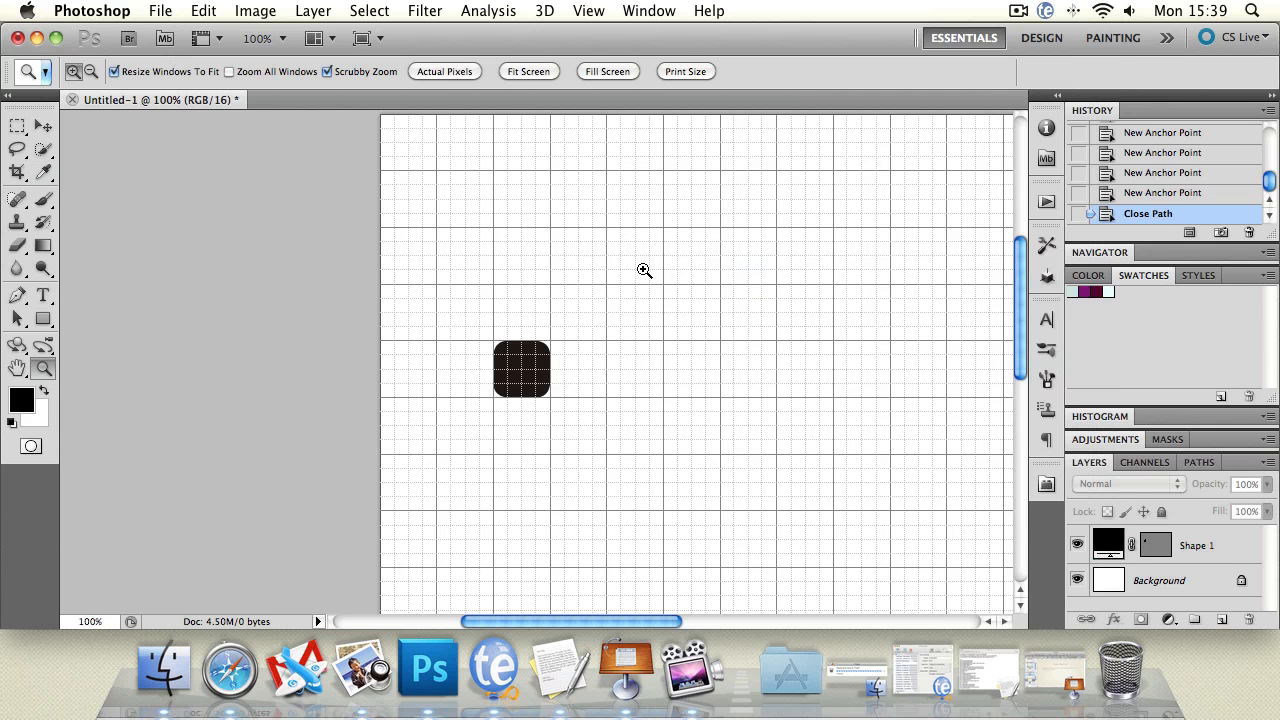